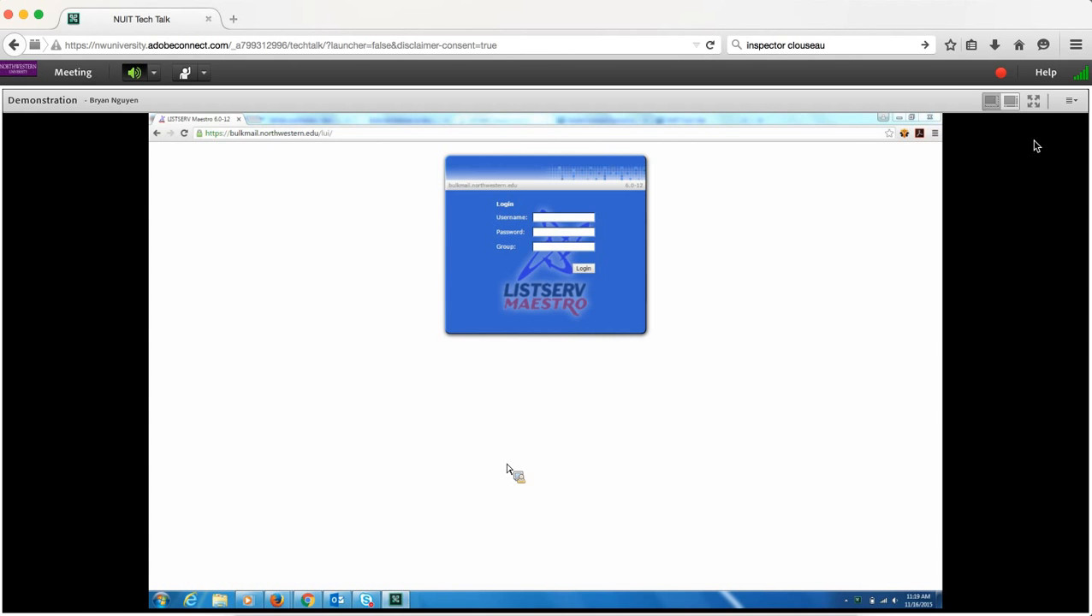
# - Enter the username and group (nu) in the Maestro login form
pyautogui.click(1033, 102)
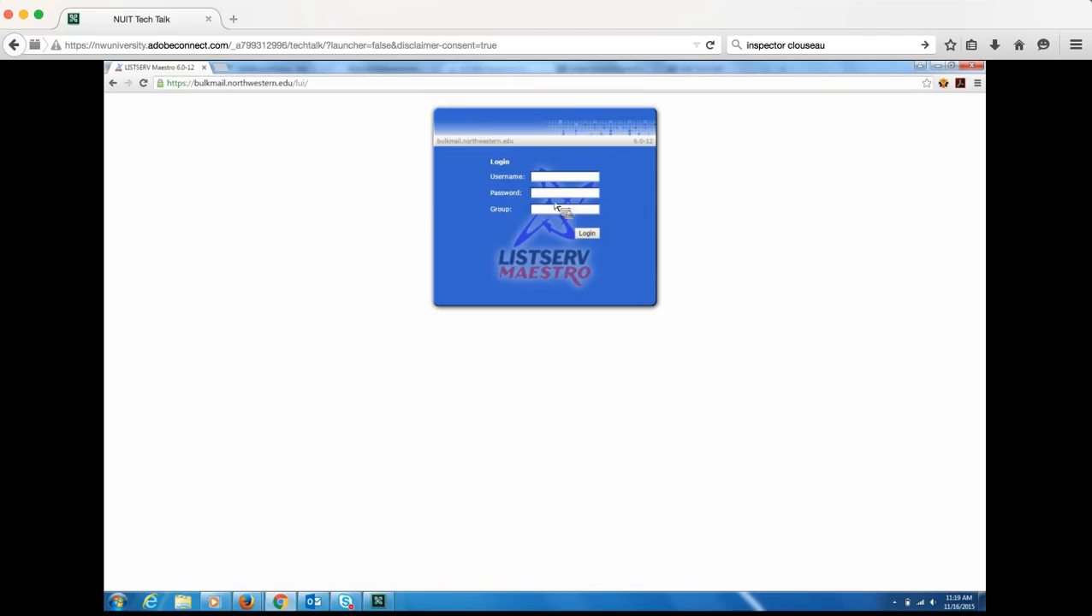
pyautogui.click(546, 178)
pyautogui.write('bulkmail******')
pyautogui.press('Tab')
pyautogui.write('nu')
# - Sign in, maximize the Maestro window and show the Mail Jobs list
pyautogui.click(586, 235)
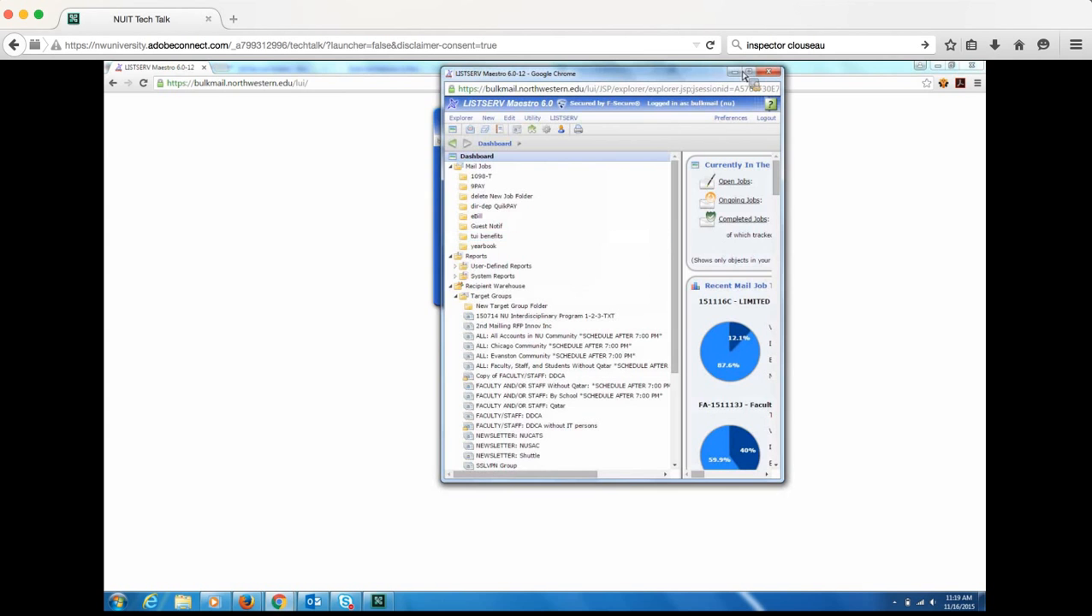
pyautogui.click(749, 74)
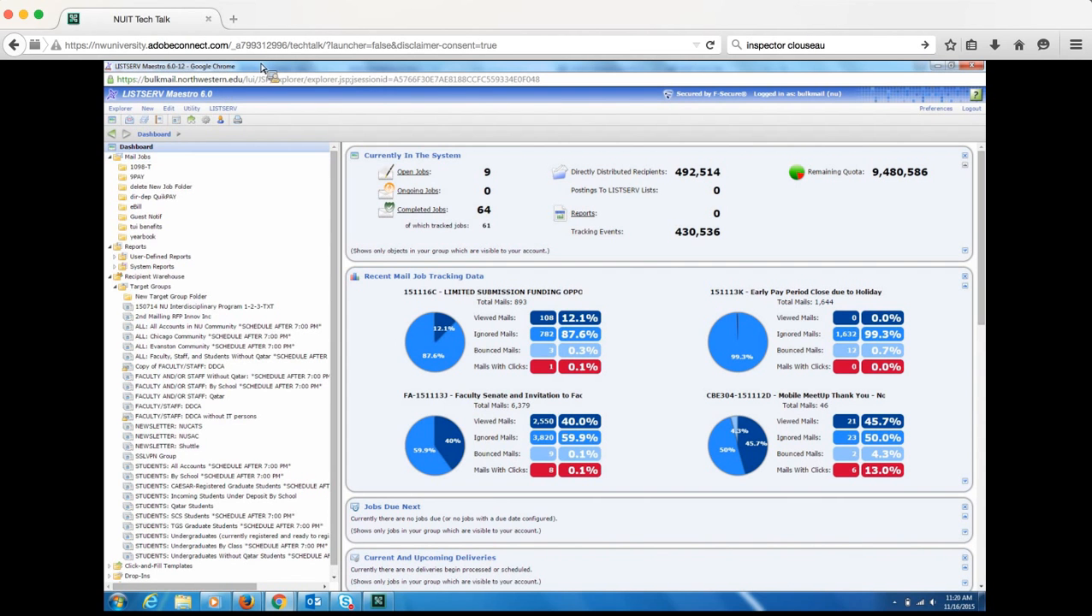
pyautogui.click(139, 158)
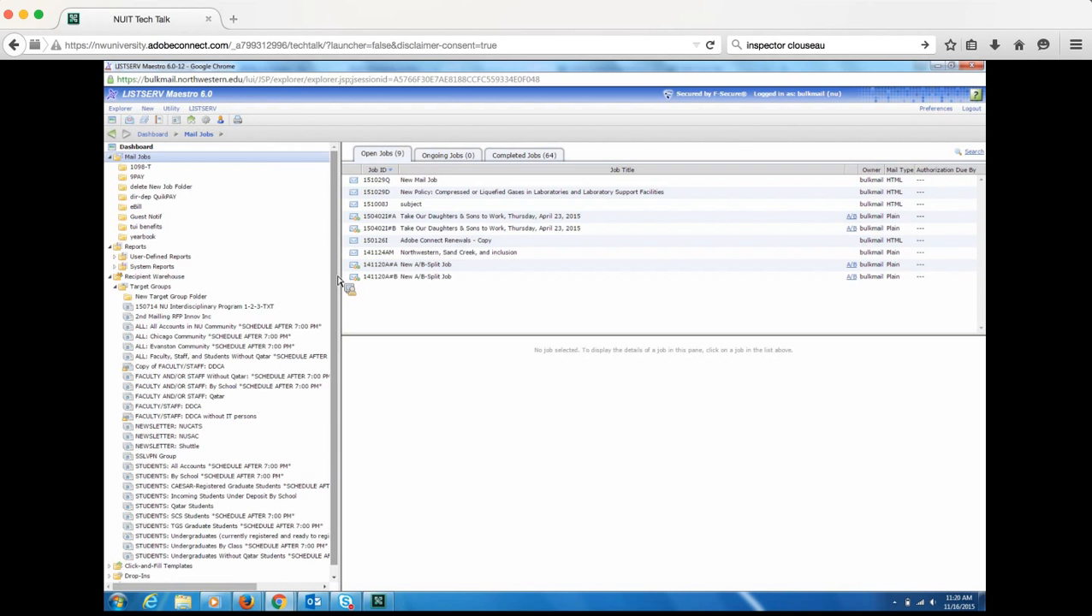
# - View target groups 150714 NU Interdisciplinary Program, FACULTY/STAFF: DDCA and NEWSLETTER: NUCATS
pyautogui.moveTo(336, 281); pyautogui.dragTo(301, 293)
pyautogui.click(214, 298)
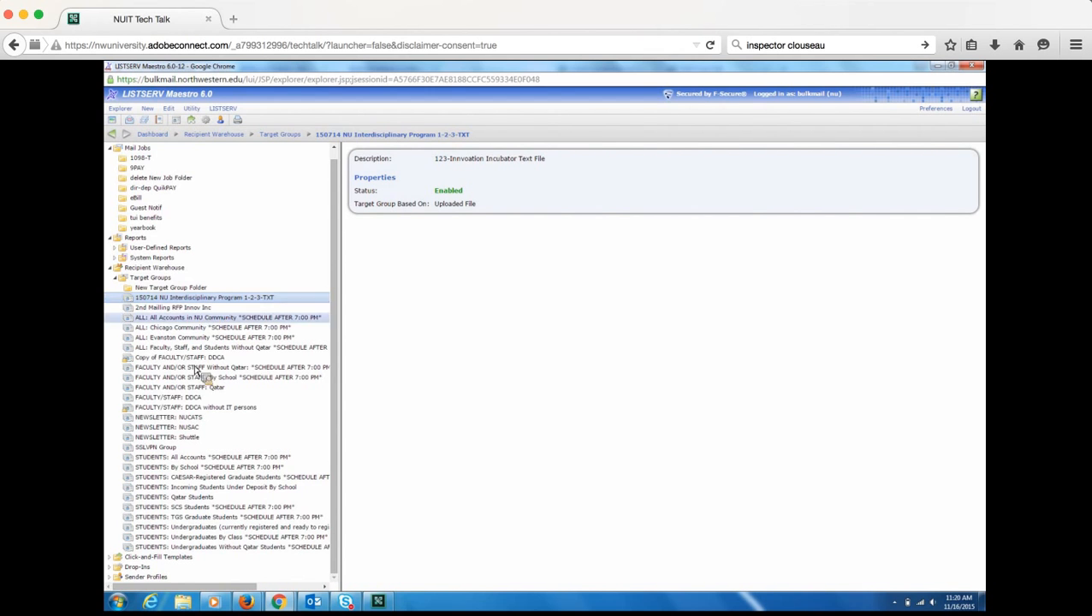
pyautogui.click(196, 398)
pyautogui.click(197, 417)
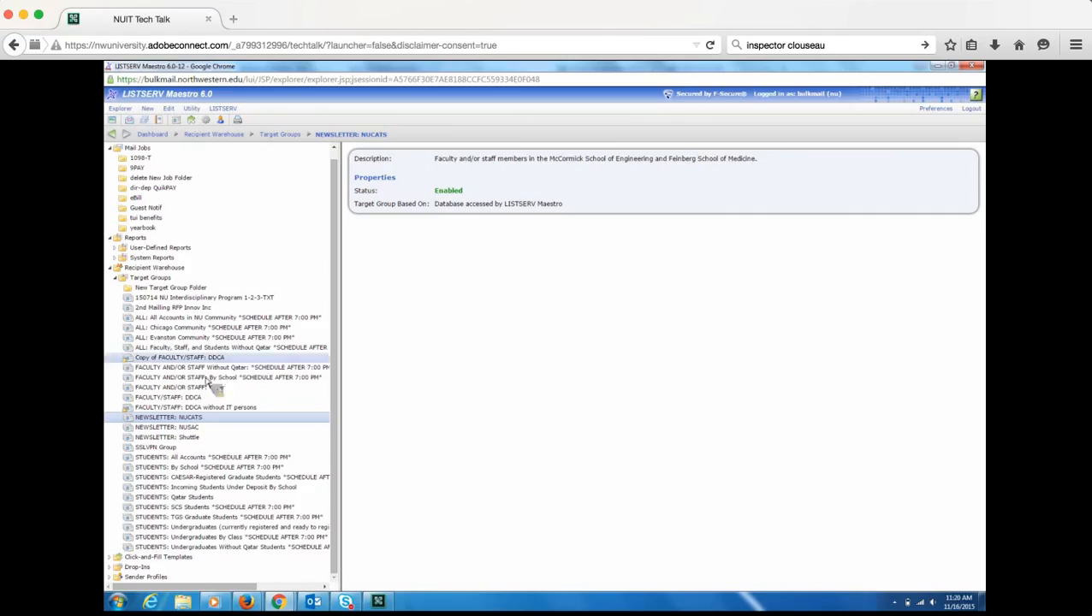
pyautogui.moveTo(340, 255); pyautogui.dragTo(341, 215)
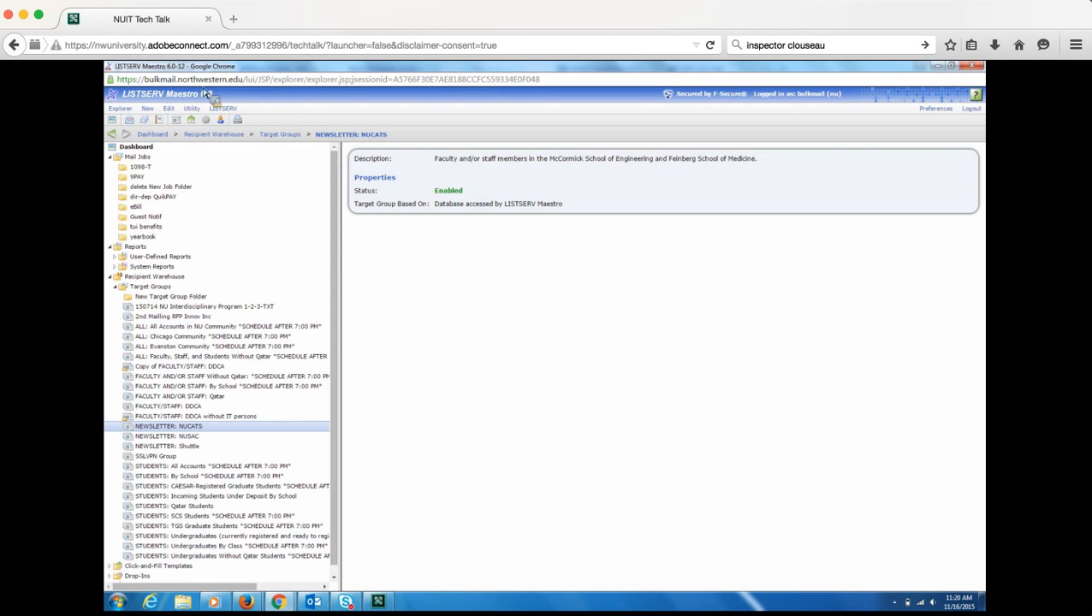
# - Create standard mail job 'test mail job' with job ID prefix BNR519
pyautogui.click(131, 125)
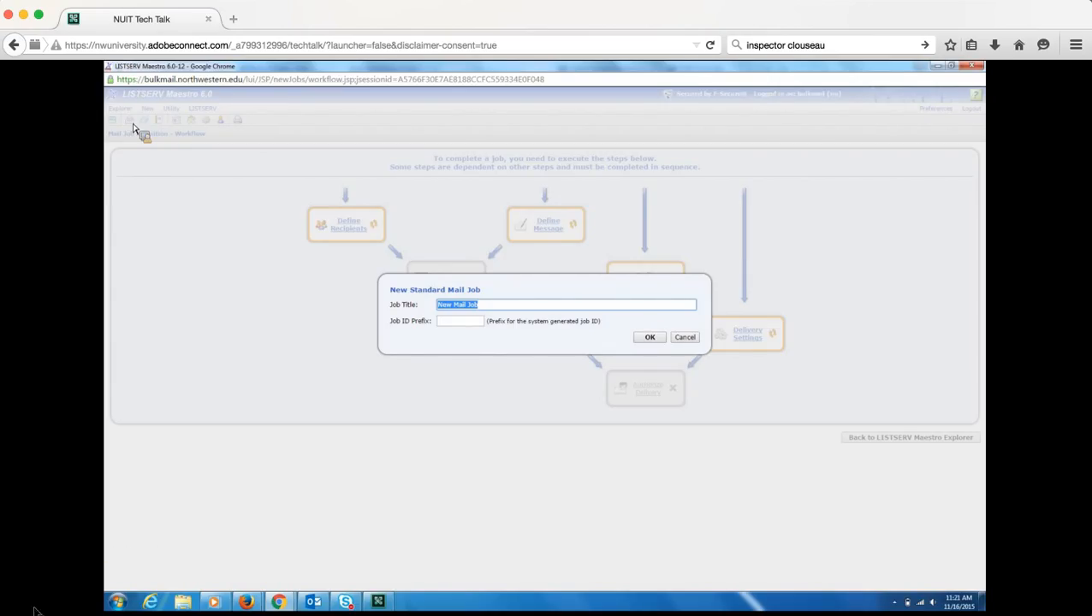
pyautogui.write('test mail job')
pyautogui.click(459, 325)
pyautogui.write('bn')
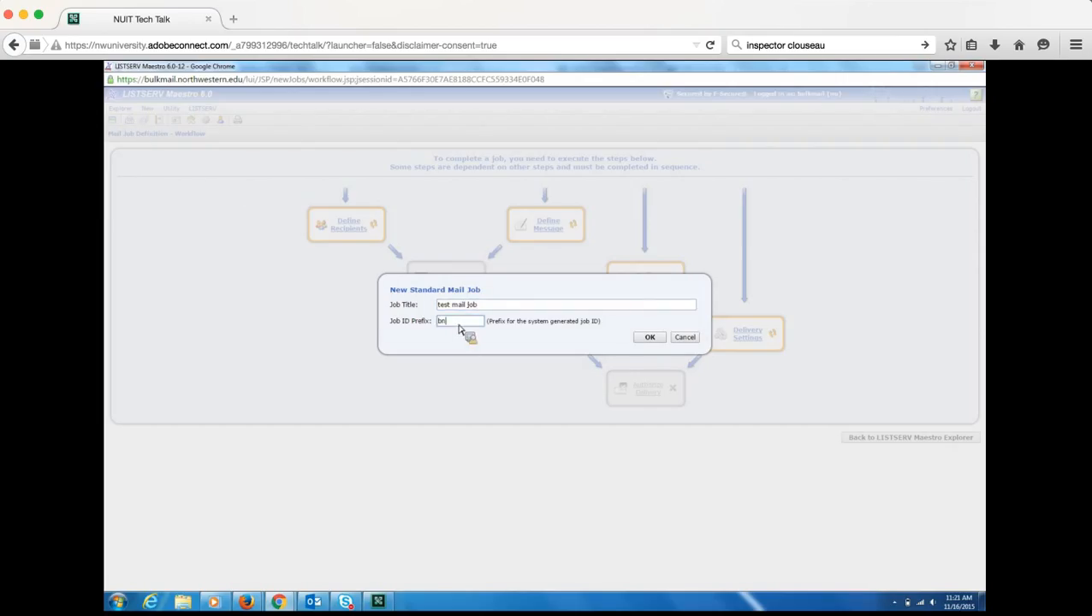
pyautogui.press('BackSpace')
pyautogui.press('BackSpace')
pyautogui.write('BNR519')
pyautogui.click(649, 338)
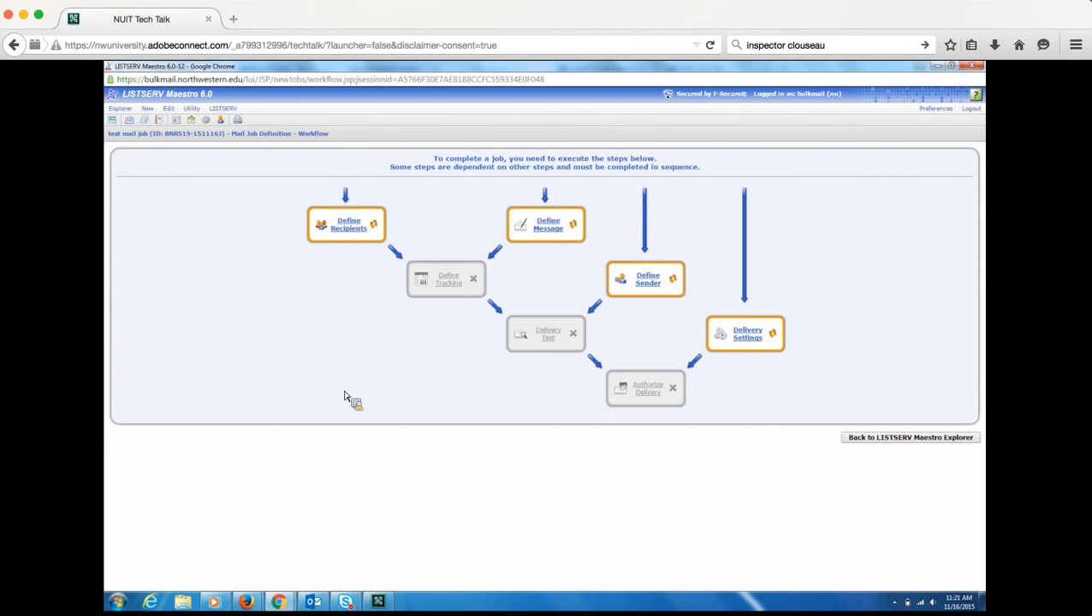
# - Send the job to the STUDENTS: By School target group and continue to its parameters
pyautogui.click(351, 228)
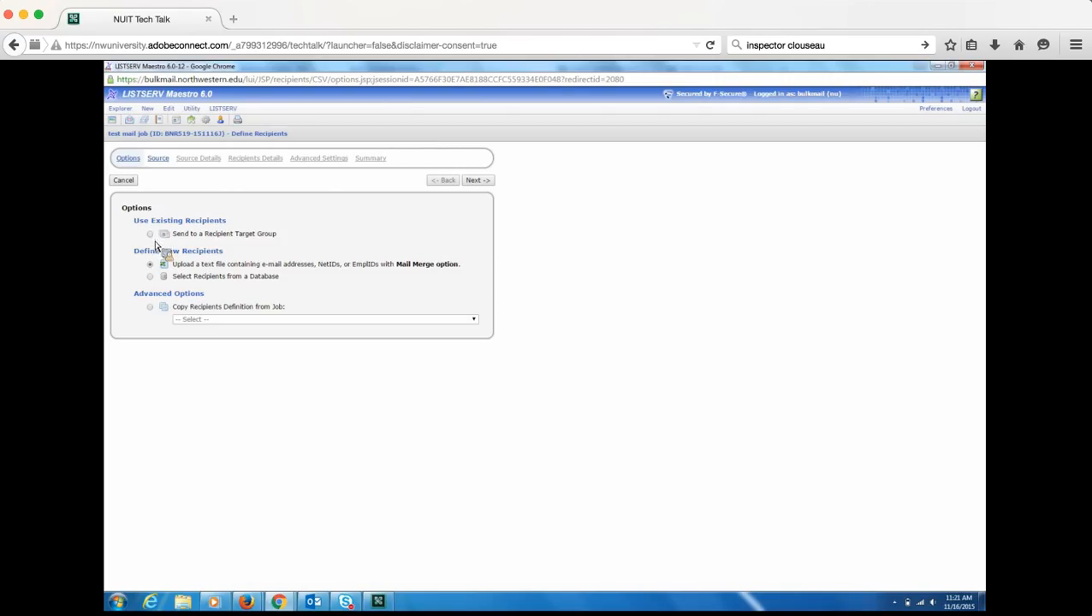
pyautogui.click(150, 235)
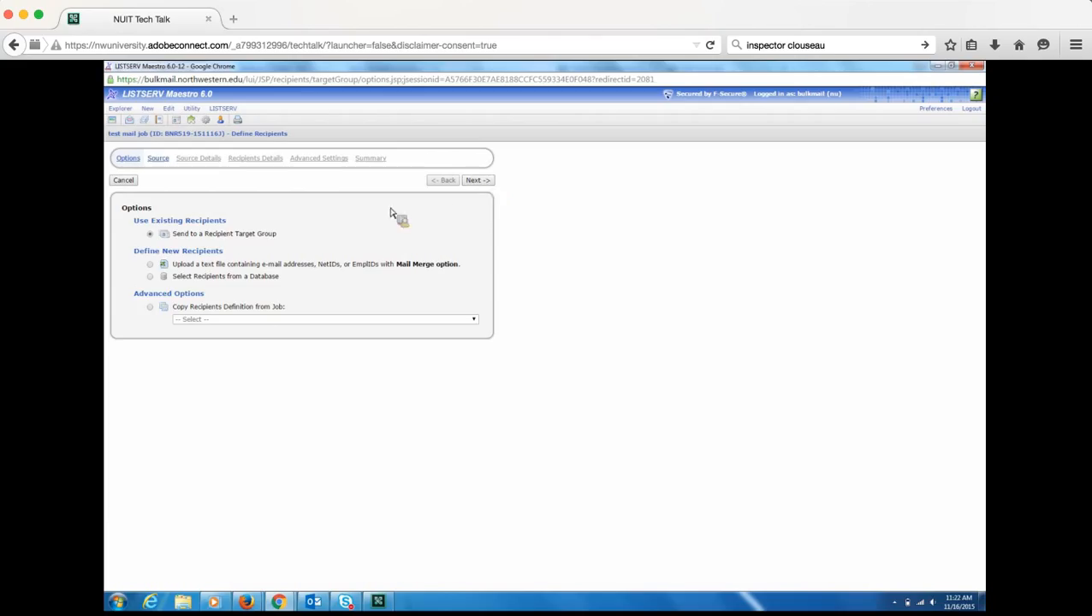
pyautogui.click(484, 185)
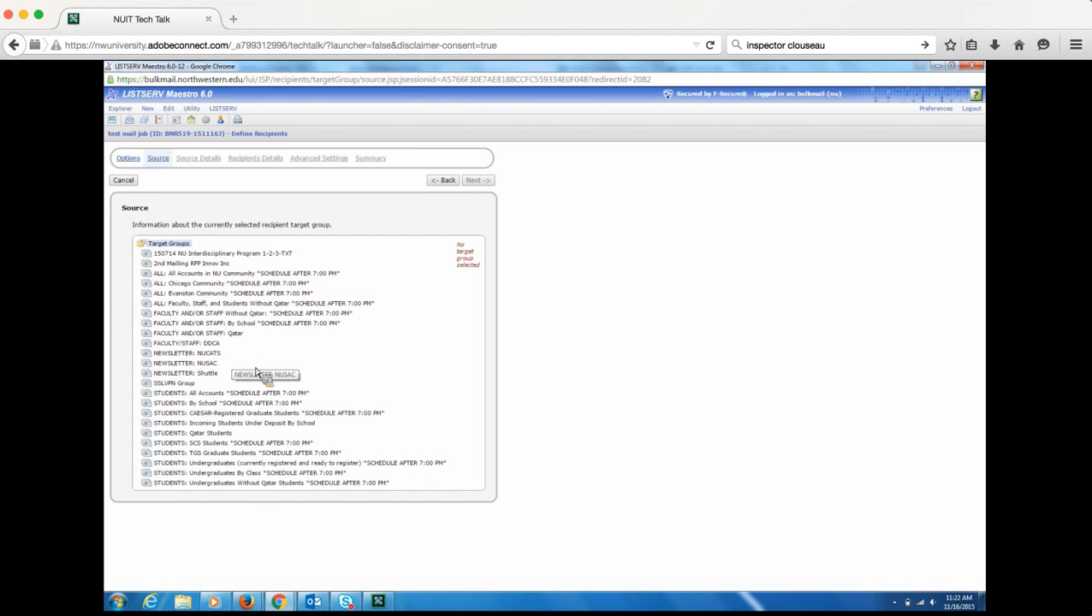
pyautogui.click(197, 406)
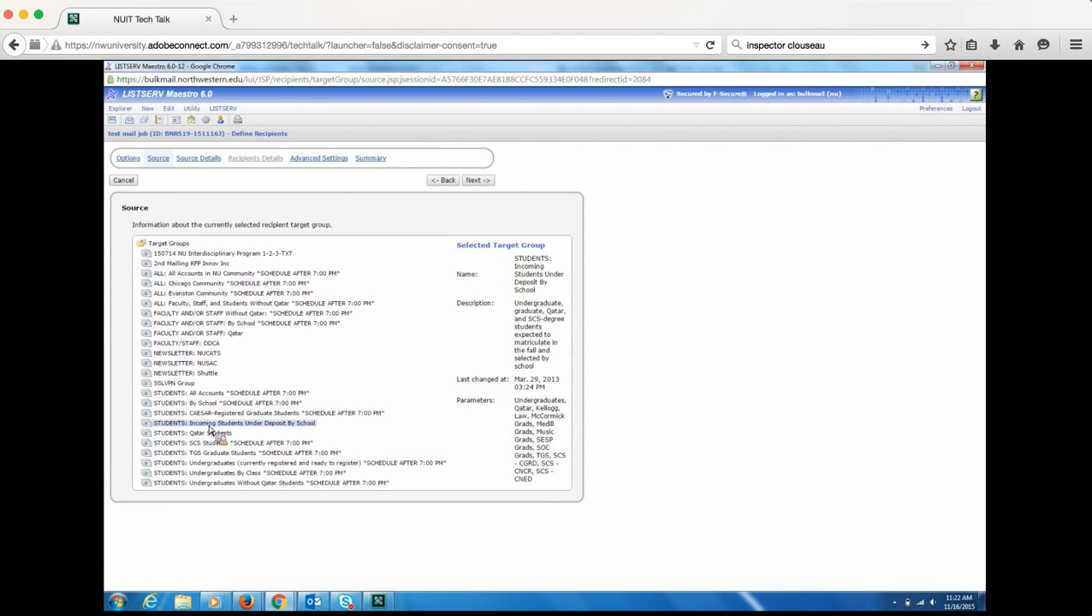
pyautogui.moveTo(209, 426); pyautogui.dragTo(184, 405)
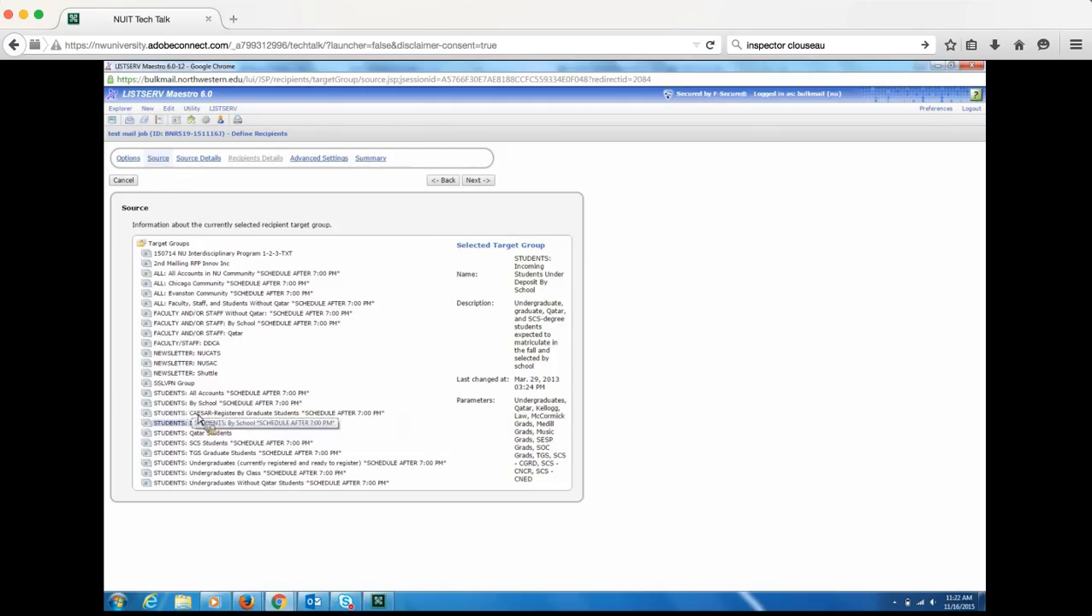
pyautogui.click(187, 407)
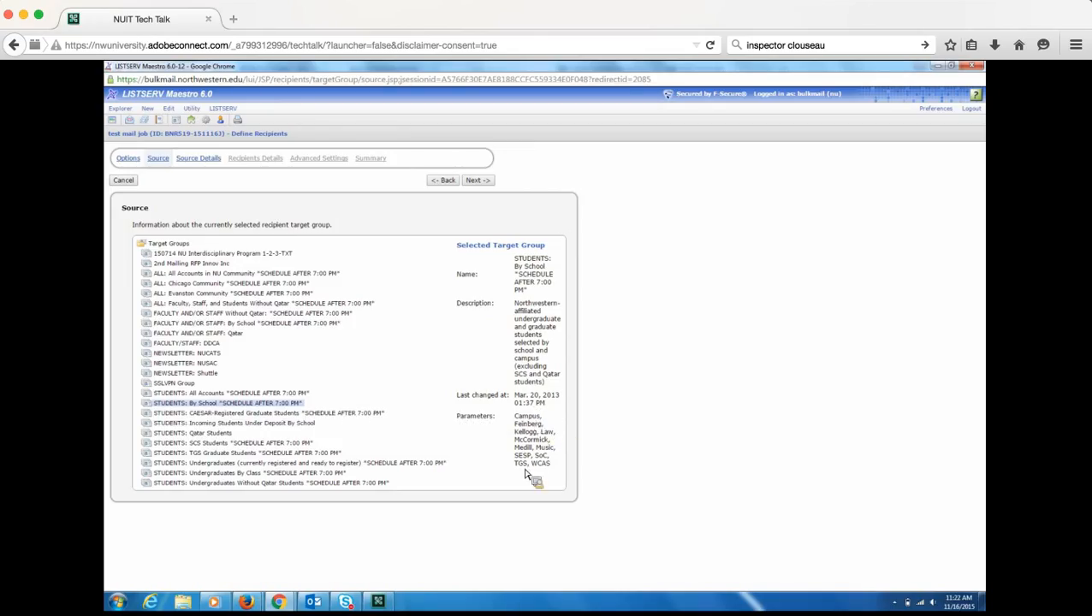
pyautogui.click(477, 186)
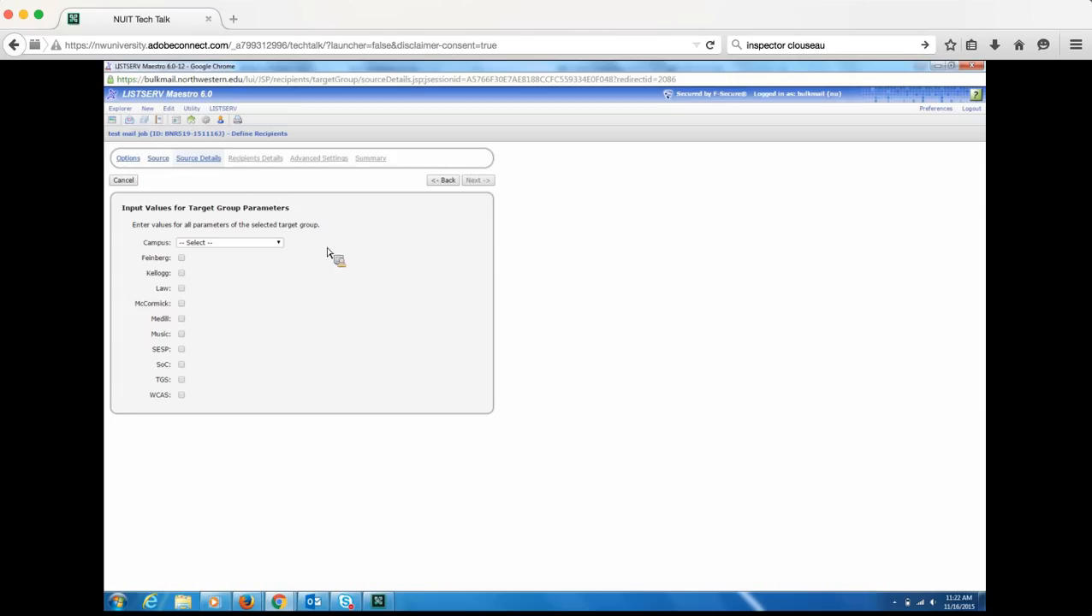
# - Choose Evanston campus, tick Feinberg, Law, Medill and SESP, and continue
pyautogui.click(280, 244)
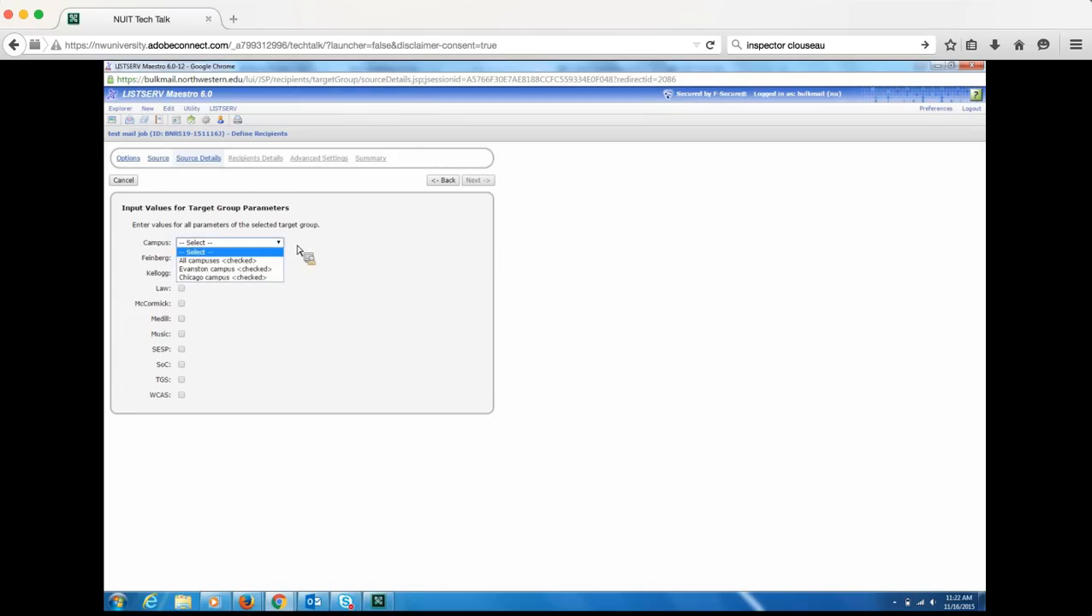
pyautogui.click(325, 255)
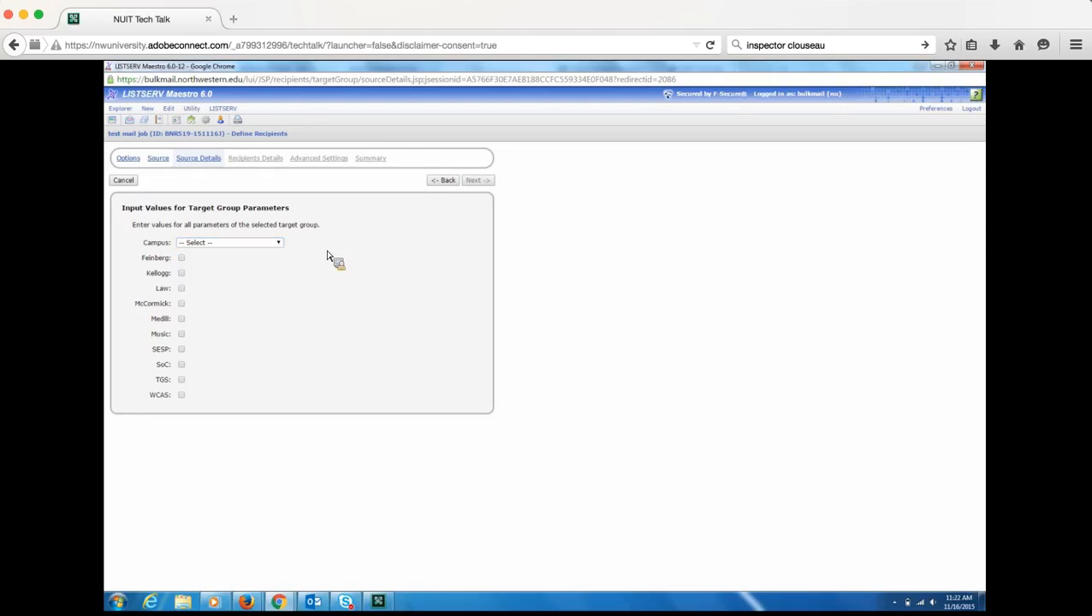
pyautogui.click(280, 247)
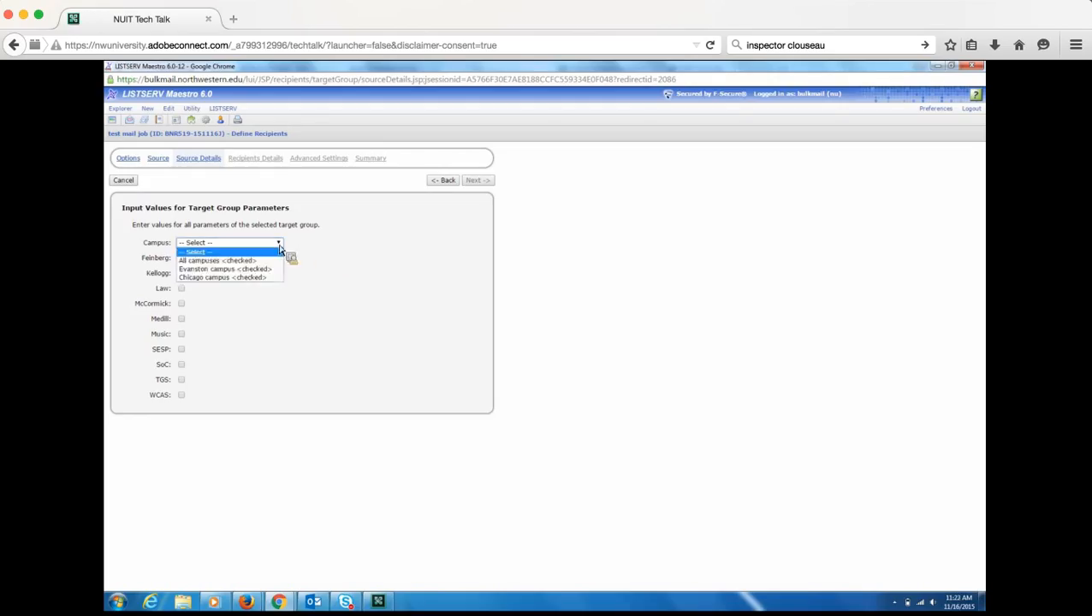
pyautogui.click(257, 269)
pyautogui.click(181, 257)
pyautogui.click(181, 288)
pyautogui.click(182, 318)
pyautogui.click(182, 349)
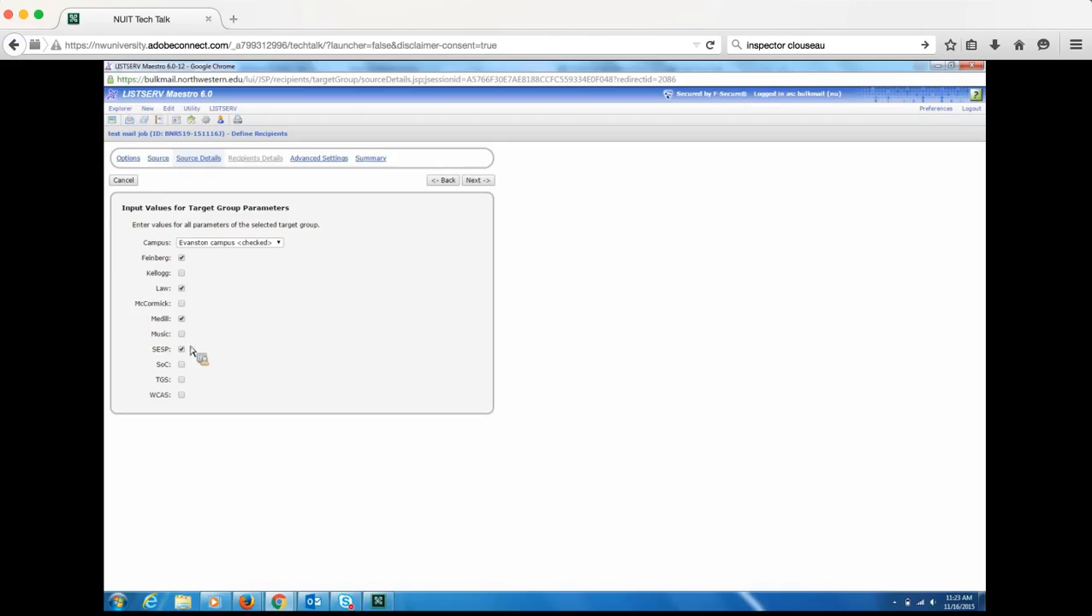
pyautogui.click(479, 181)
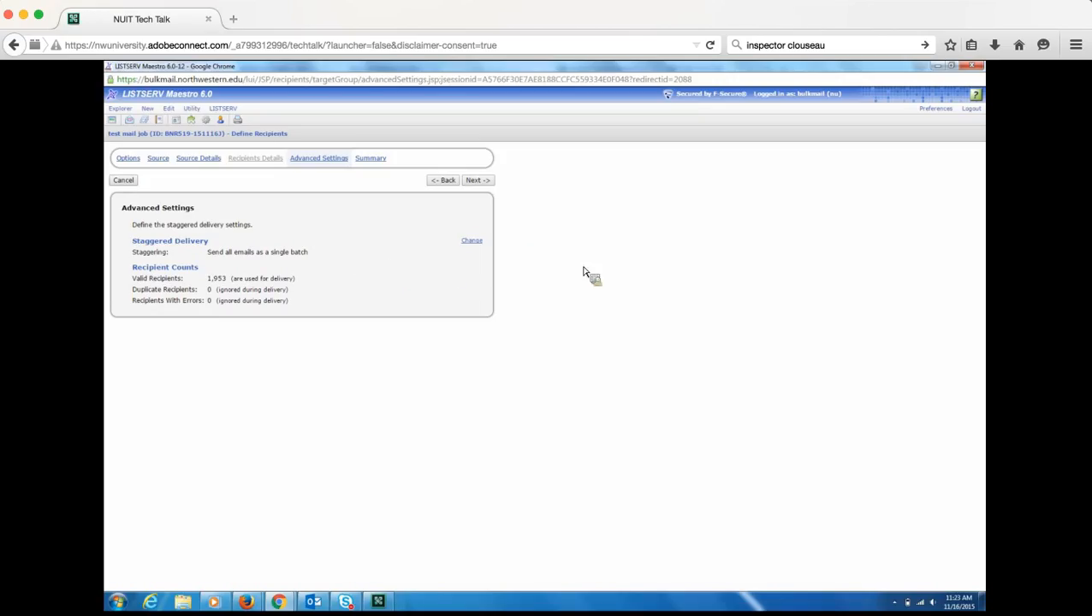
# - Review the recipient summary sample, then finish the recipients definition
pyautogui.click(476, 181)
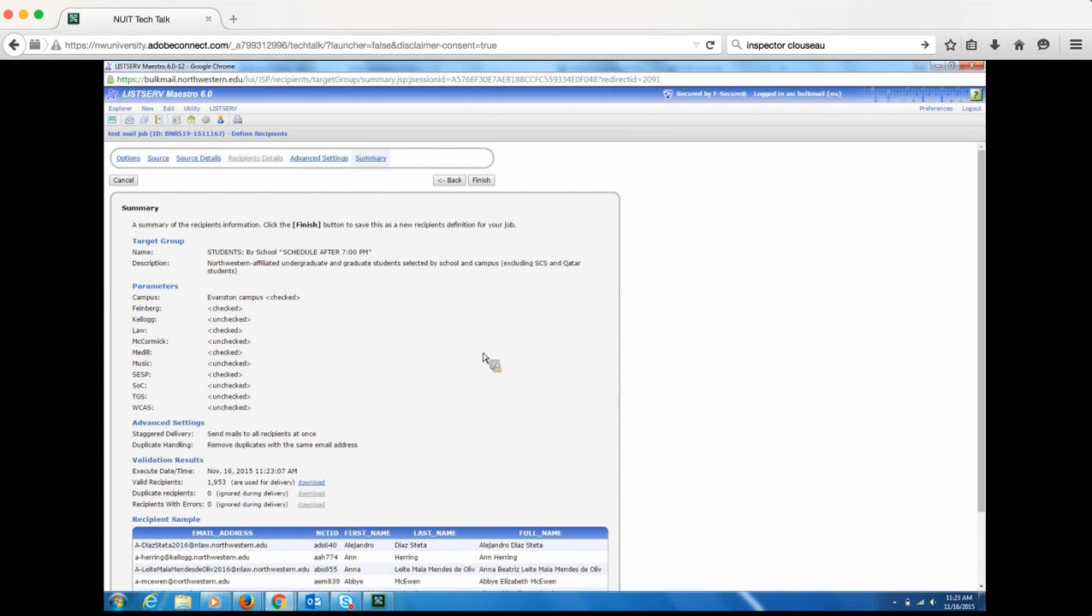
pyautogui.moveTo(985, 244); pyautogui.dragTo(971, 283)
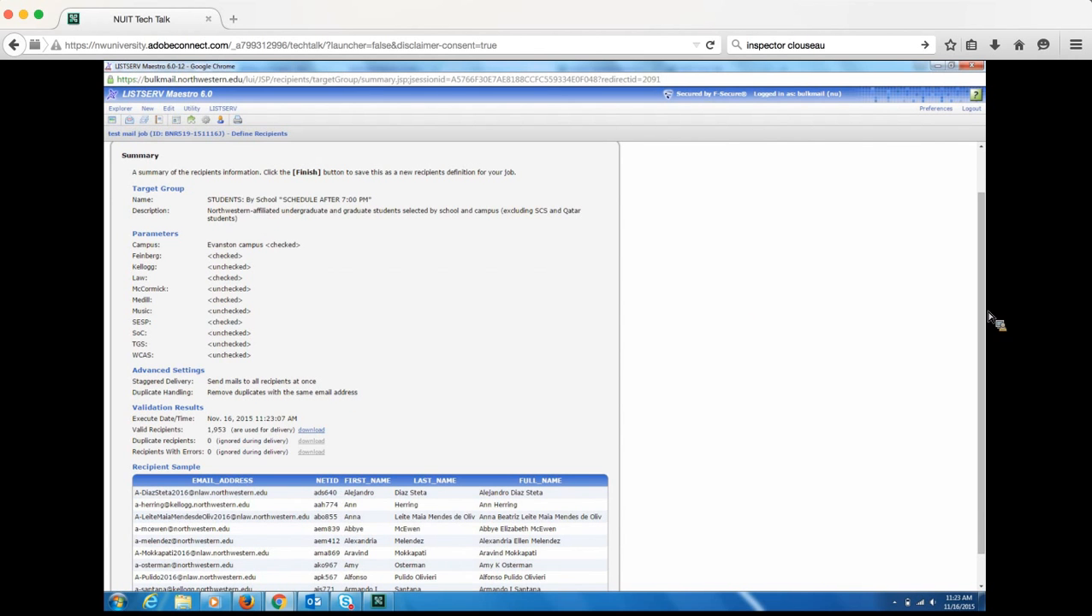
pyautogui.scroll(-1, 982, 346)
pyautogui.scroll(-2, 982, 347)
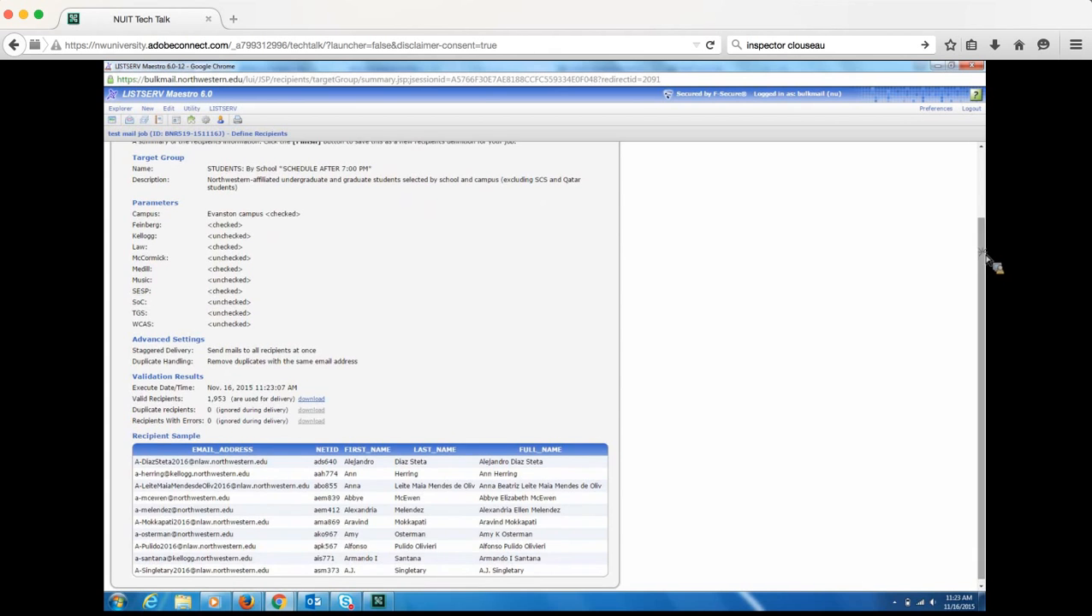
pyautogui.scroll(3, 988, 261)
pyautogui.scroll(2, 599, 188)
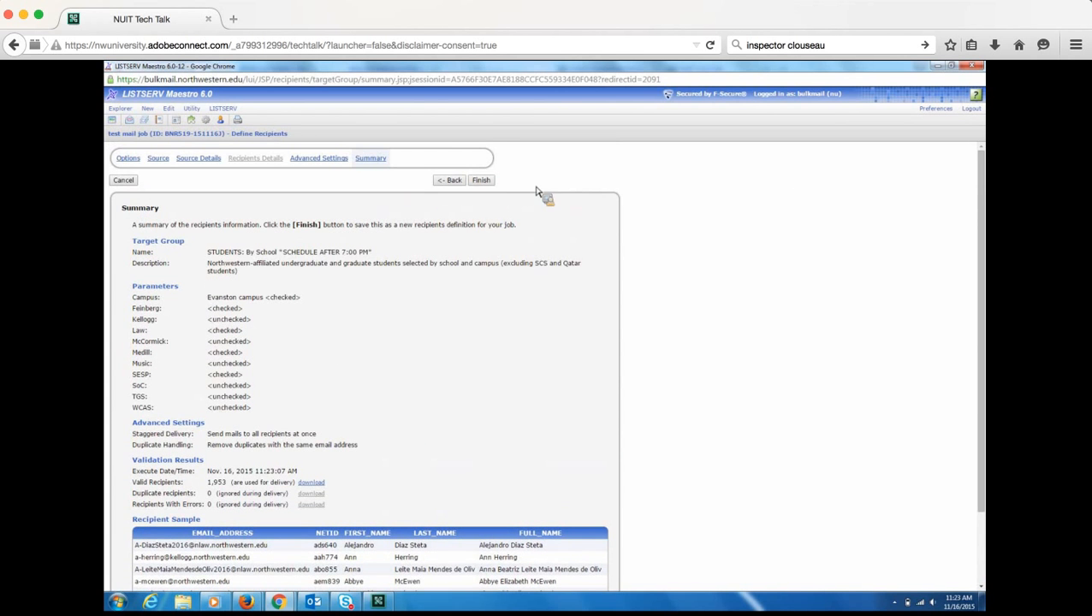
pyautogui.click(483, 182)
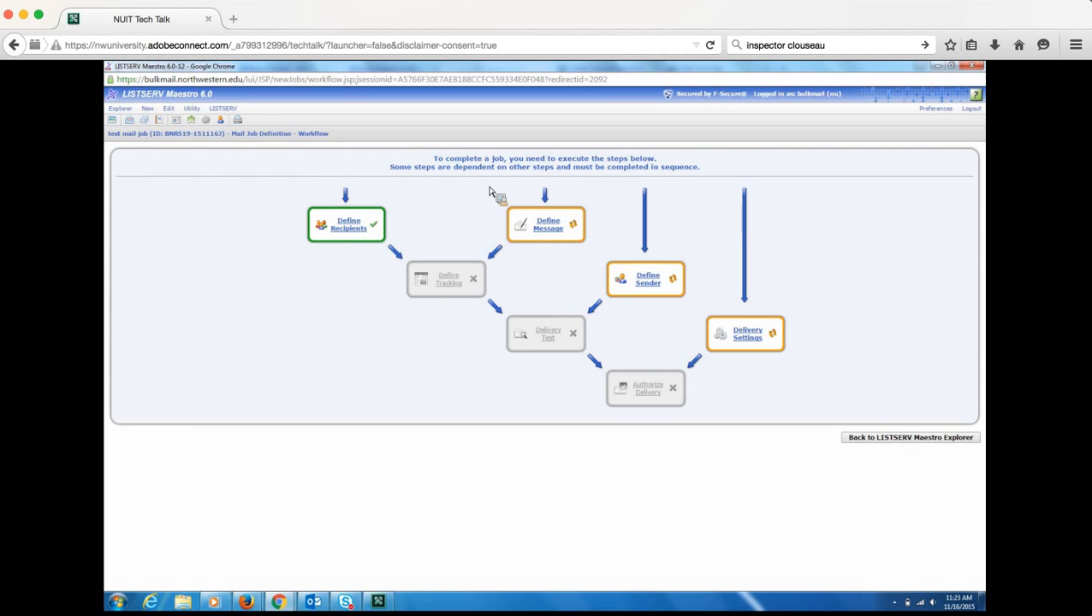
# - Give the message the subject line 'TEST SUBJECT LINE'
pyautogui.click(552, 234)
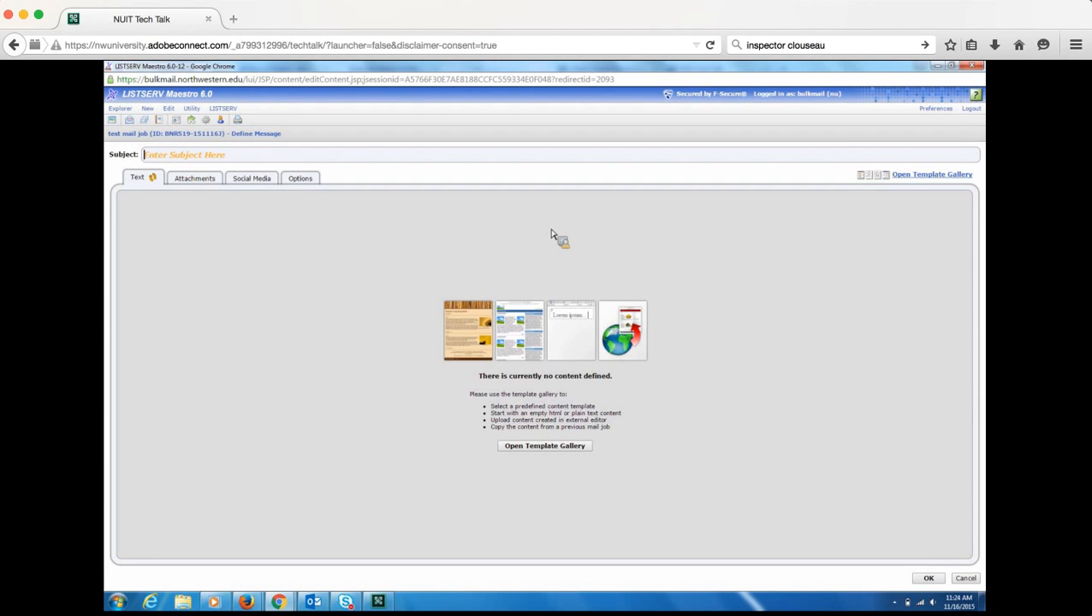
pyautogui.click(202, 158)
pyautogui.write('TEST SUBJECT LINE')
# - Check the Options and Text tabs, then open the template gallery
pyautogui.click(301, 178)
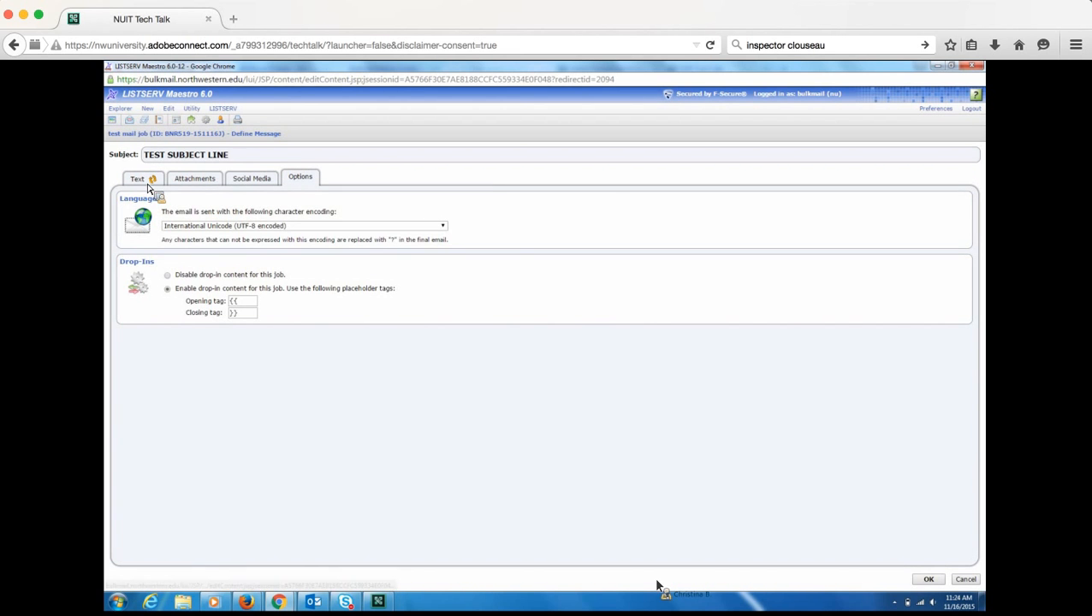
pyautogui.click(147, 180)
pyautogui.click(541, 448)
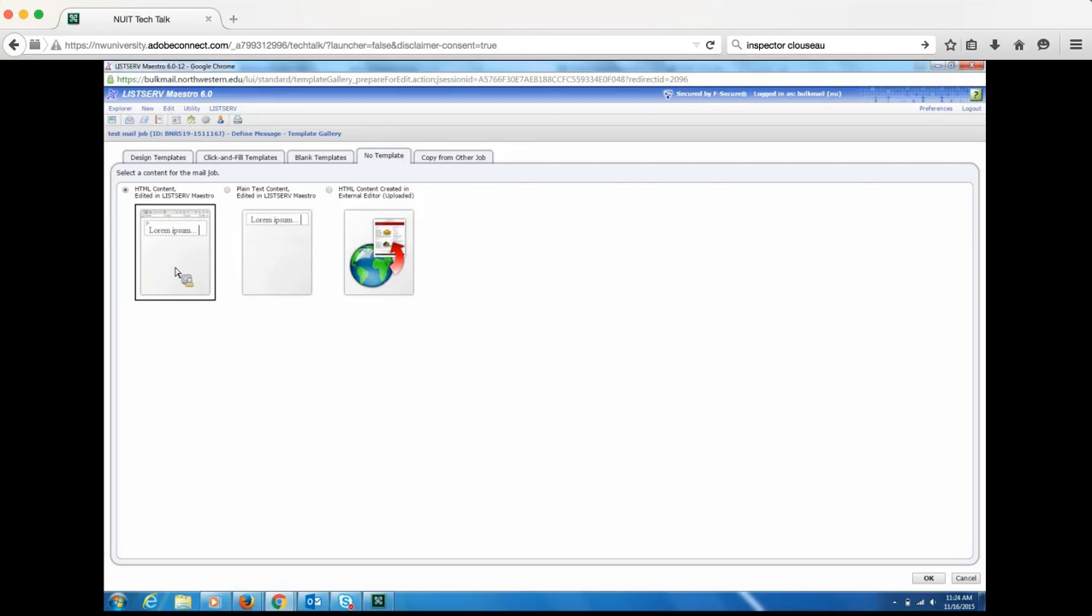
pyautogui.click(372, 249)
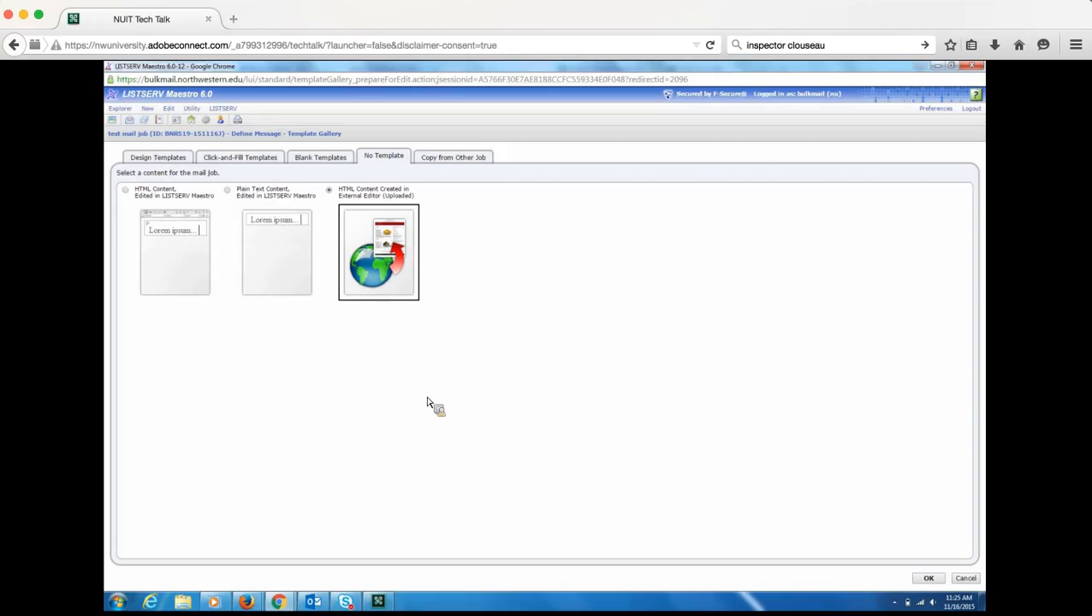
pyautogui.click(174, 256)
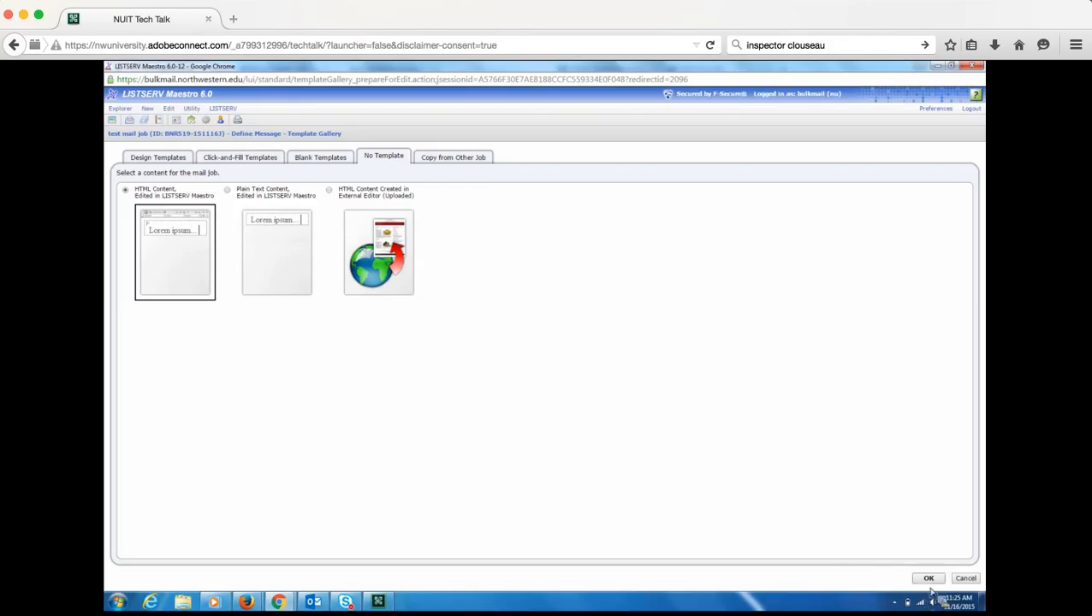
# - Confirm Maestro-edited HTML content and show the message's Options tab
pyautogui.click(929, 579)
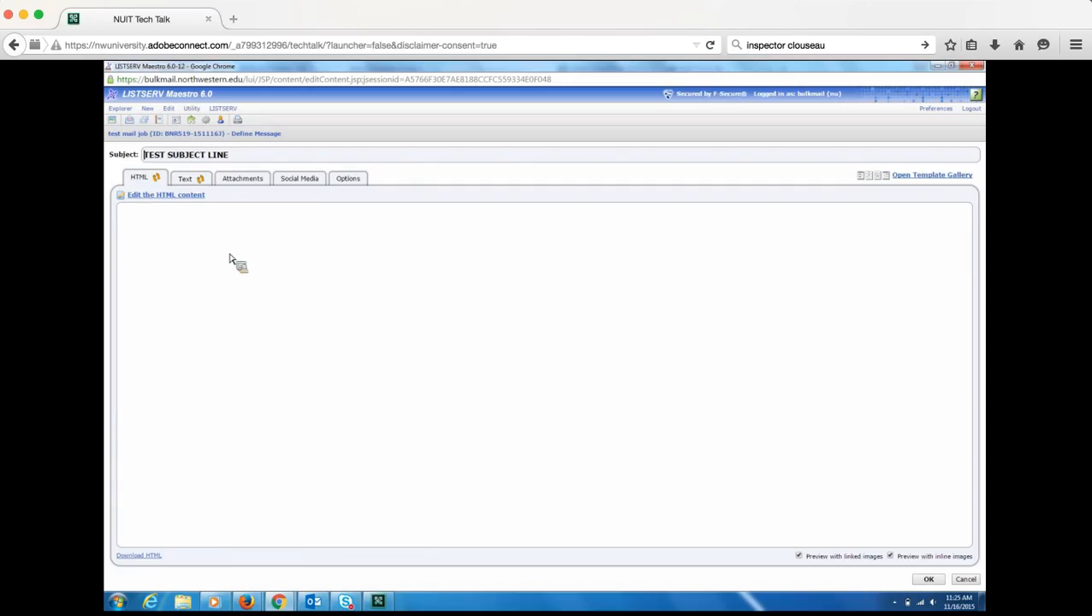
pyautogui.click(348, 178)
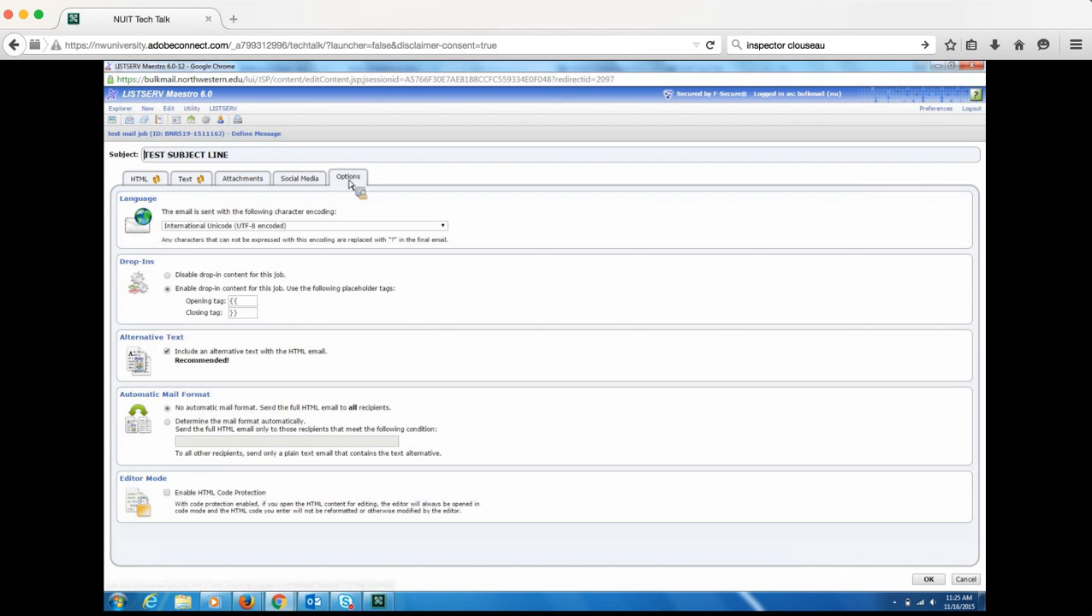
# - Remove the alternative plain-text version, save, and recheck the Text and HTML tabs
pyautogui.click(167, 352)
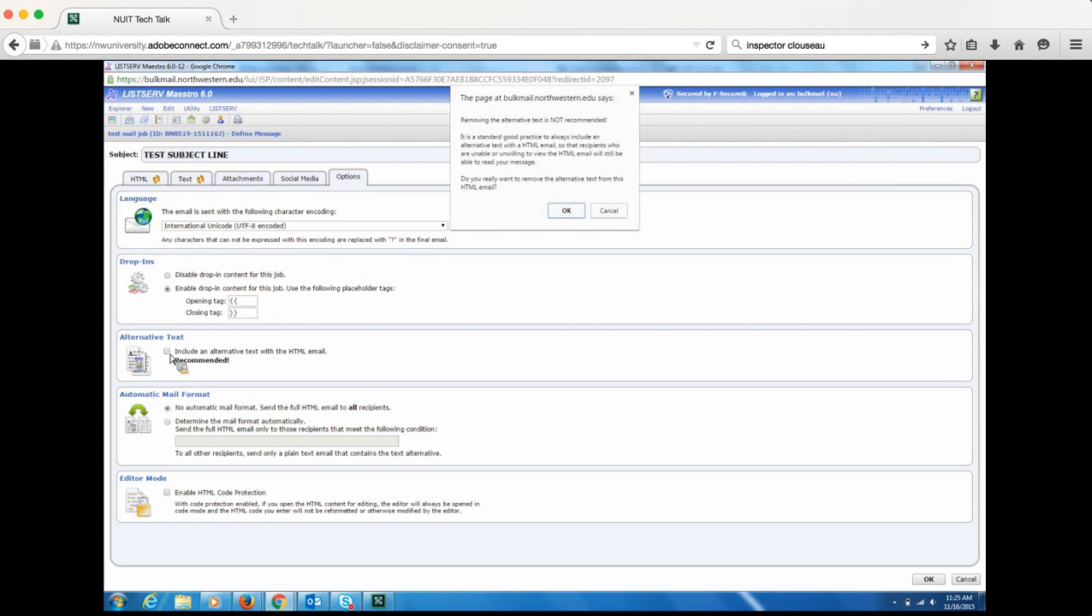
pyautogui.click(565, 211)
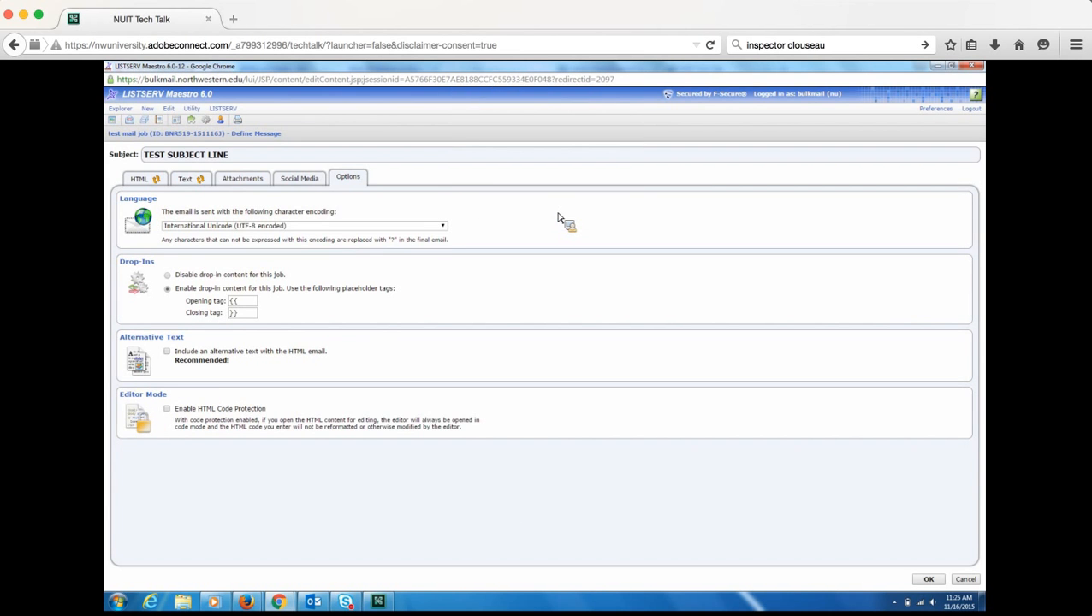
pyautogui.click(929, 580)
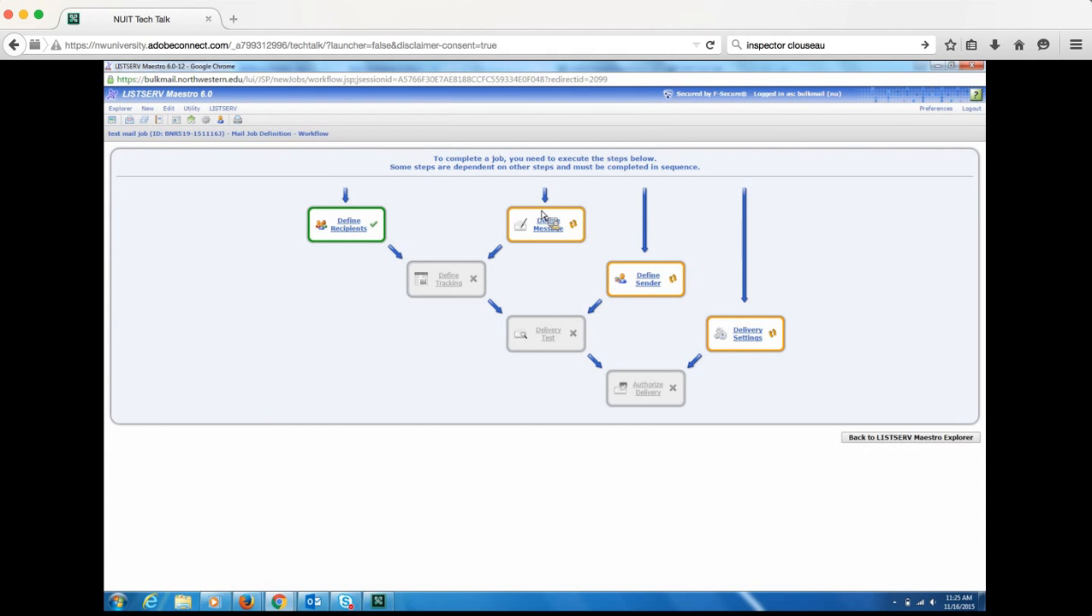
pyautogui.click(544, 224)
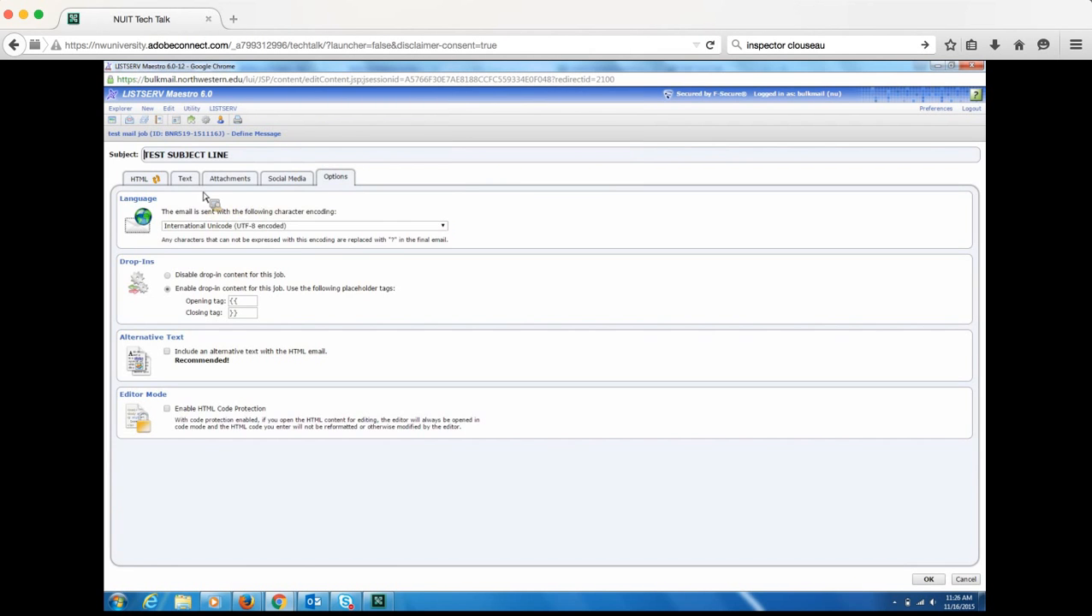
pyautogui.click(188, 182)
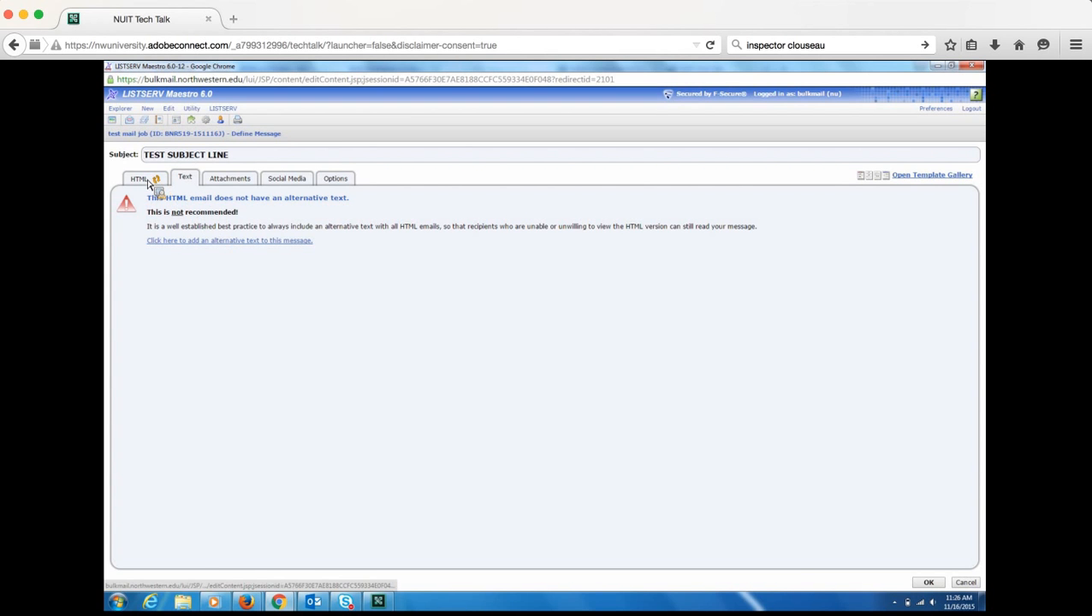
pyautogui.click(141, 179)
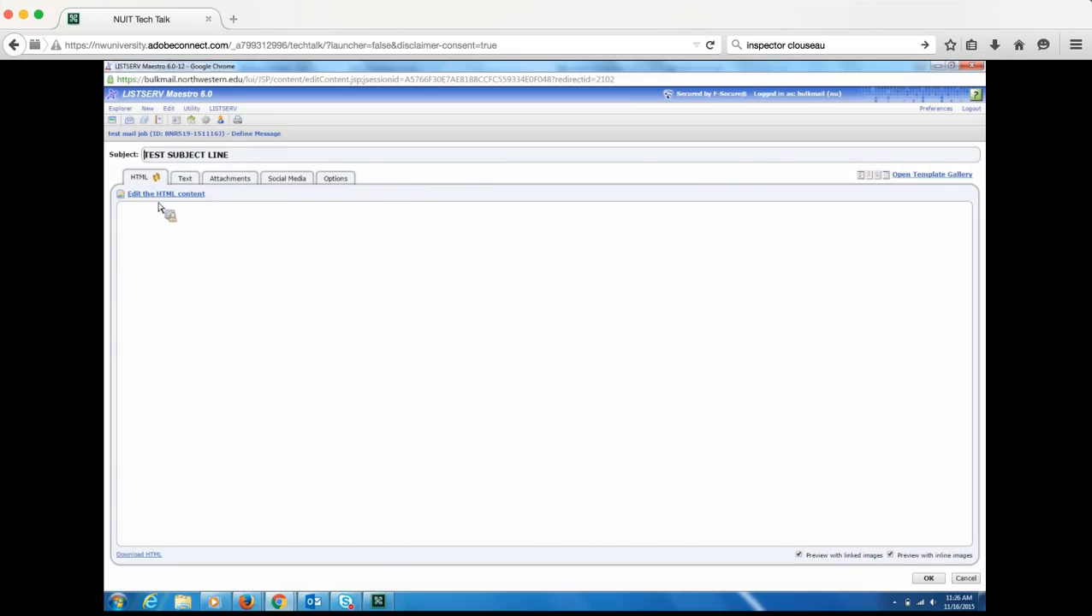
# - Type 'test' as the HTML body in the editor's Design view and save
pyautogui.click(157, 199)
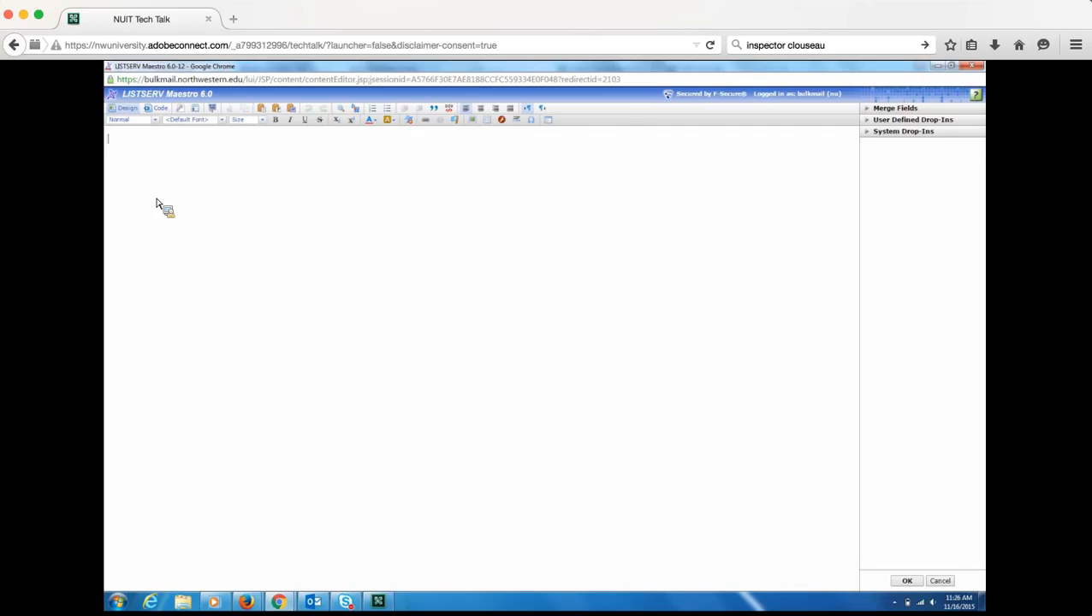
pyautogui.click(158, 110)
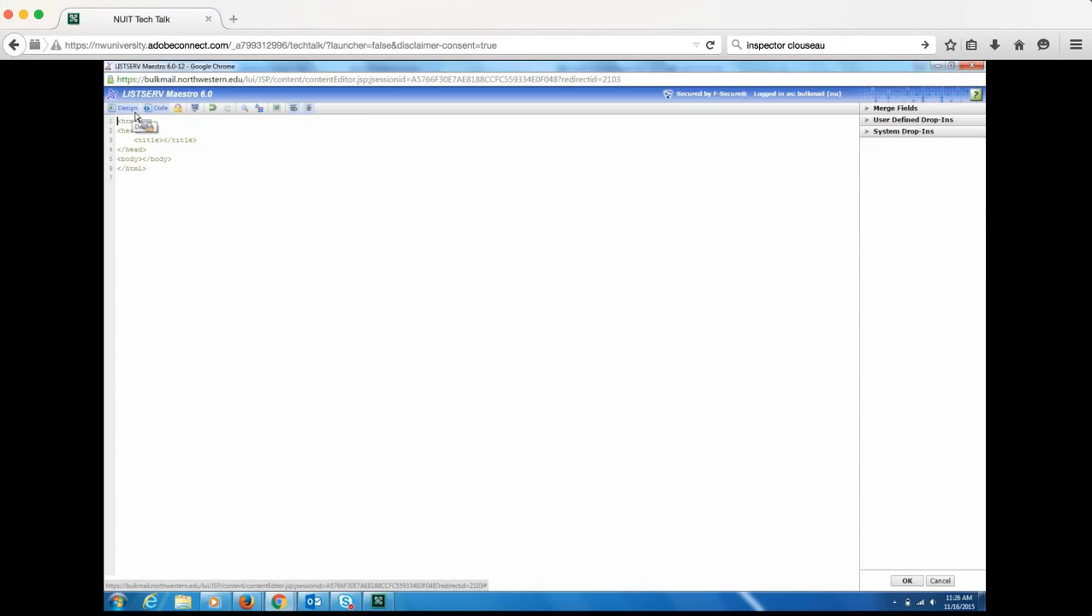
pyautogui.click(126, 108)
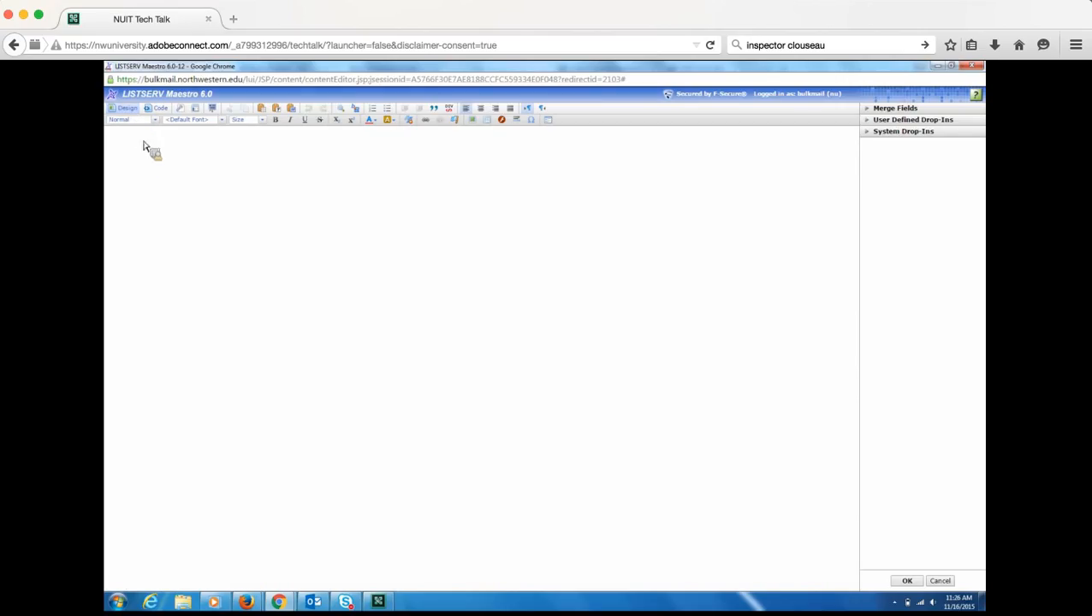
pyautogui.click(156, 110)
pyautogui.click(134, 111)
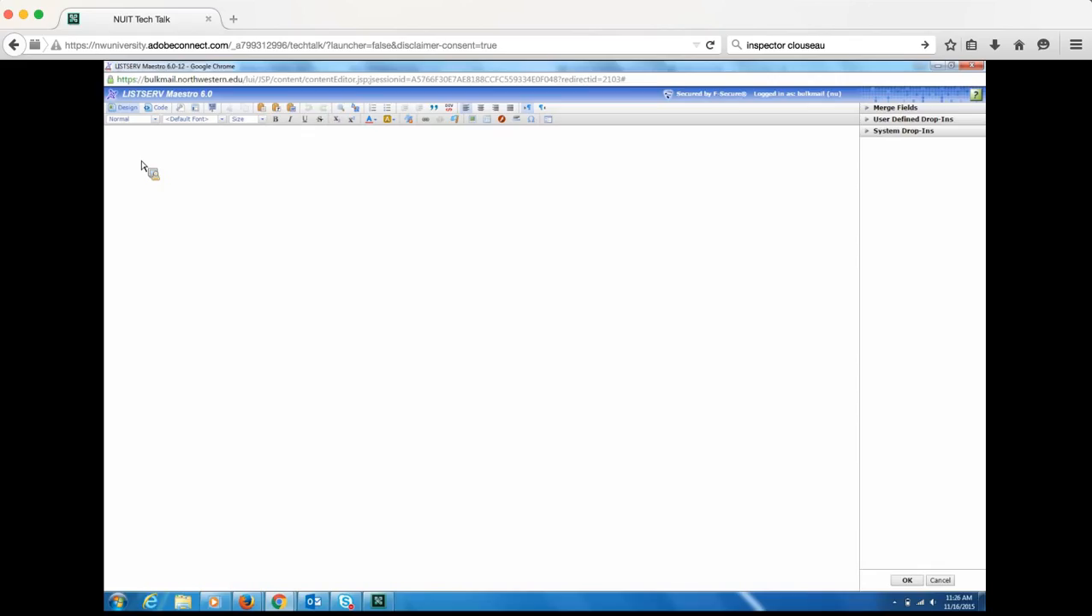
pyautogui.write('test')
pyautogui.click(906, 581)
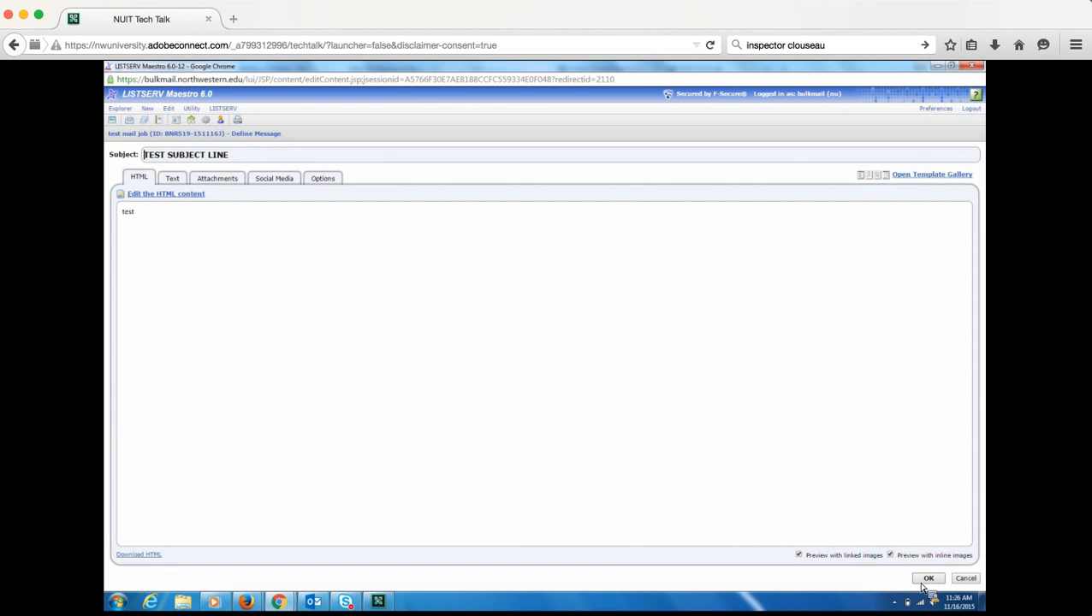
# - Save the message, then reopen it and check its Options and Text tabs for the missing plain-text warning
pyautogui.click(927, 580)
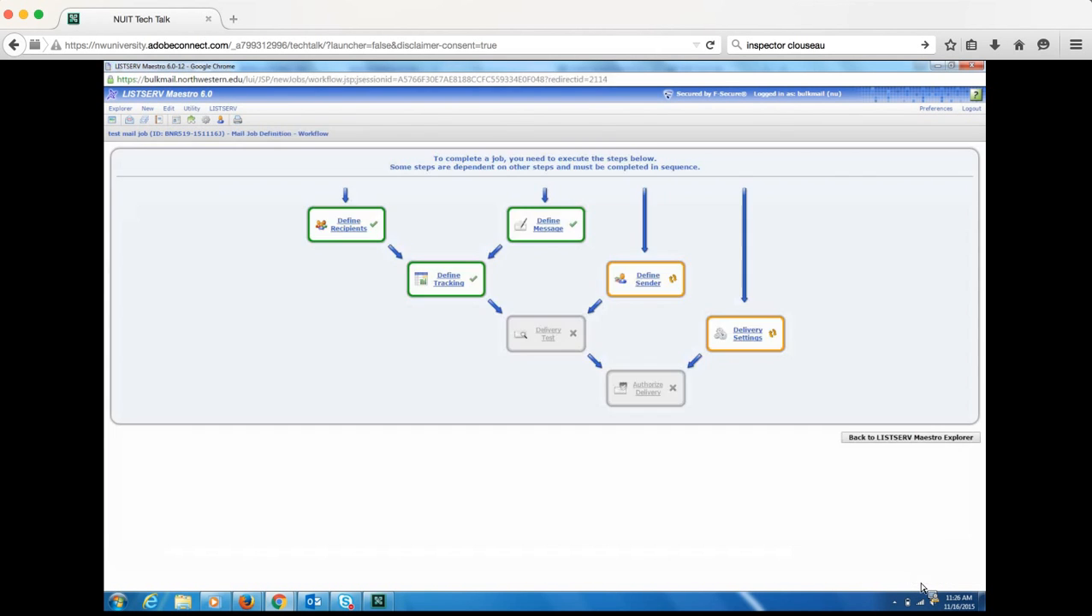
pyautogui.click(548, 229)
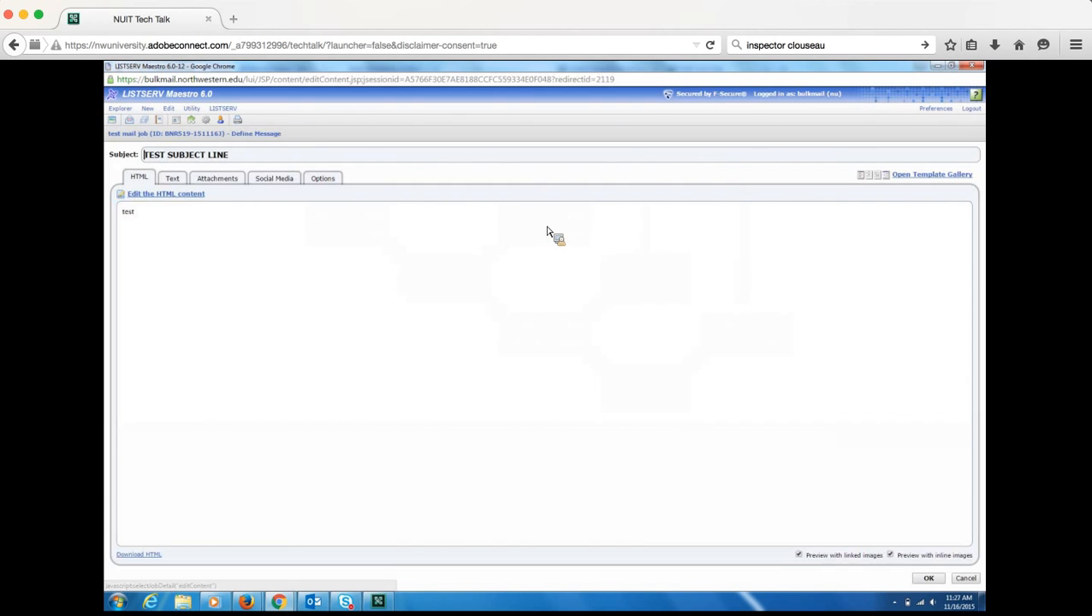
pyautogui.click(324, 181)
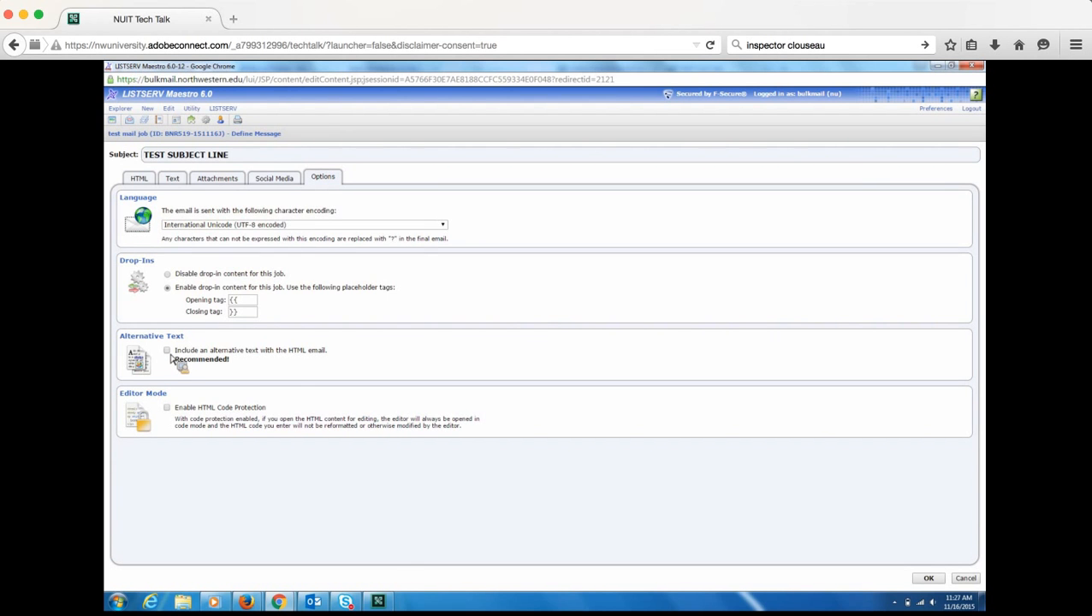
pyautogui.click(174, 179)
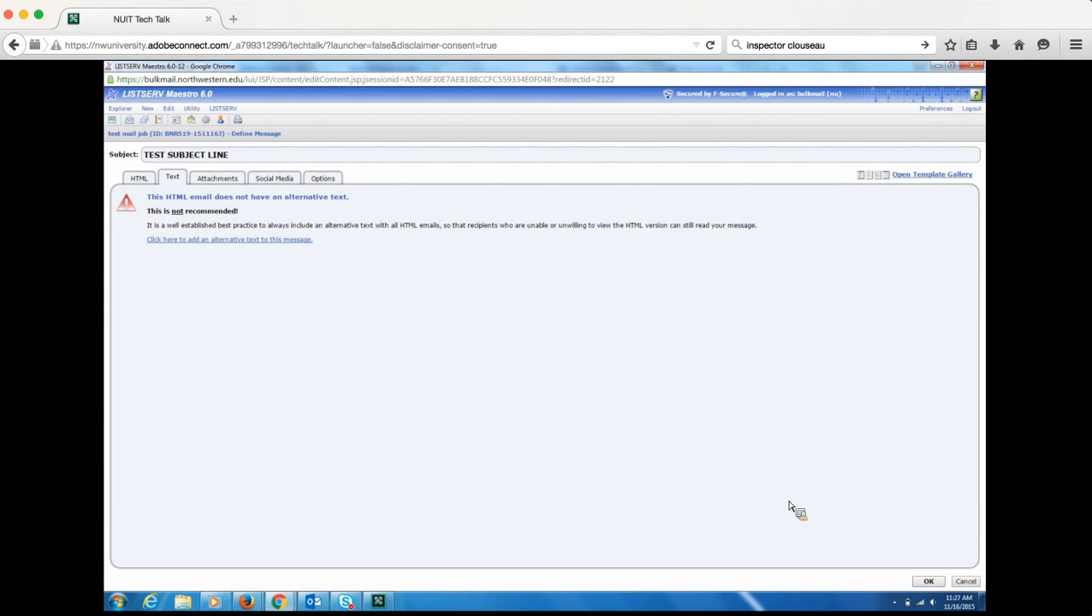
# - Go to the message's Options tab to enable HTML Code Protection under Editor Mode
pyautogui.click(323, 179)
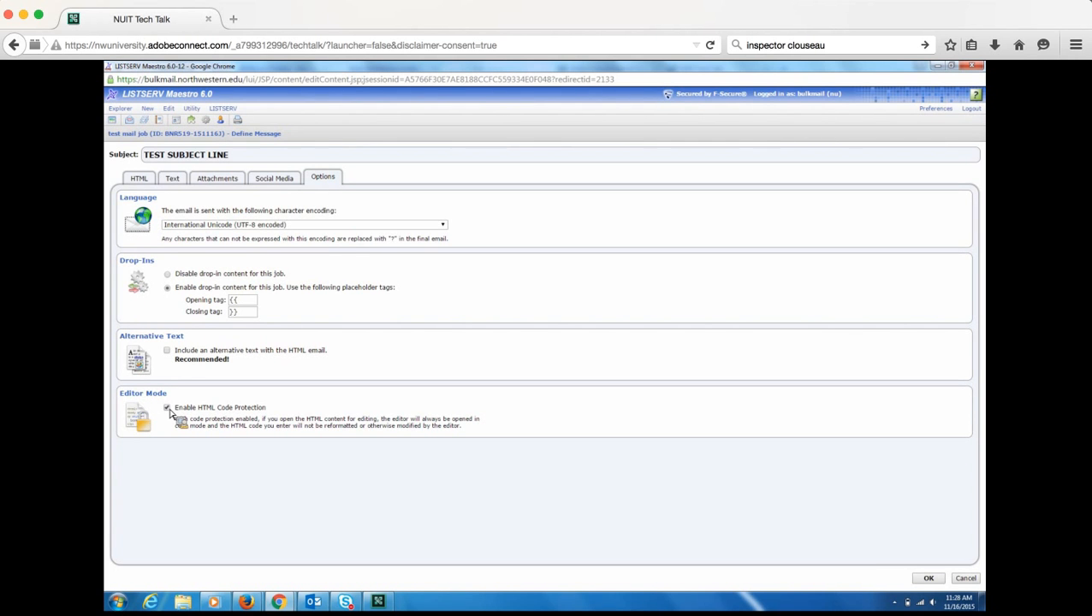
# - Disable HTML Code Protection, confirm the warning, and save the message options
pyautogui.click(167, 408)
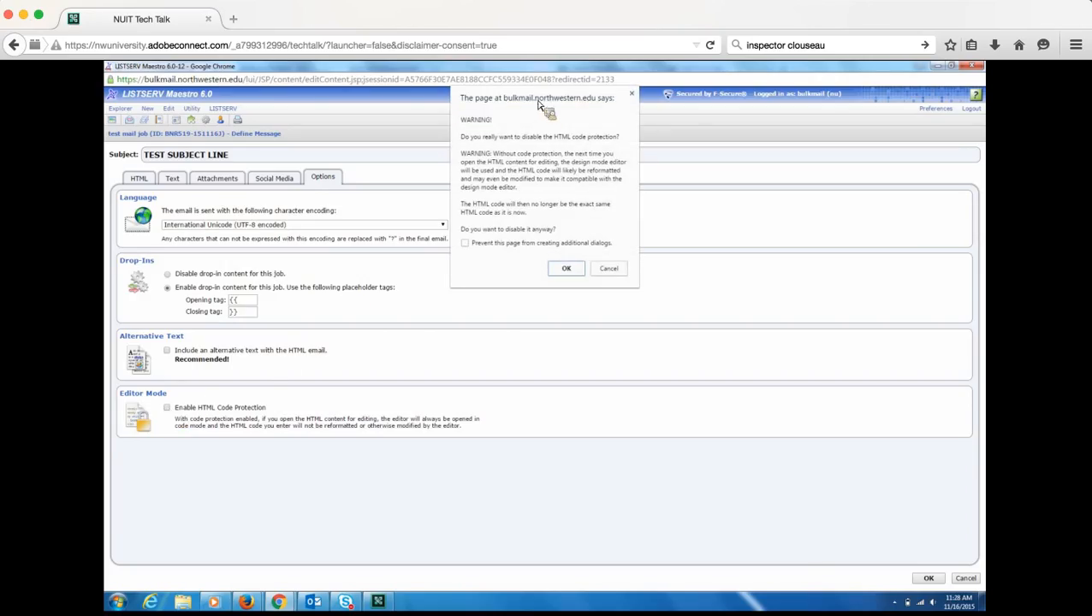
pyautogui.click(566, 270)
pyautogui.click(928, 579)
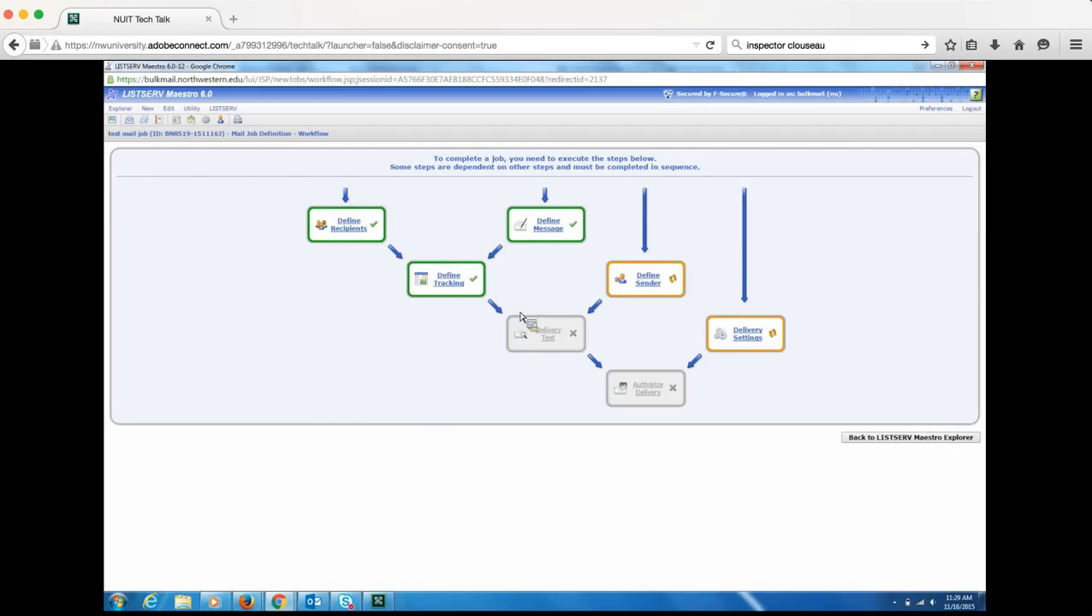
# - Confirm the message's HTML content still reads 'test', then reopen the message definition
pyautogui.click(551, 226)
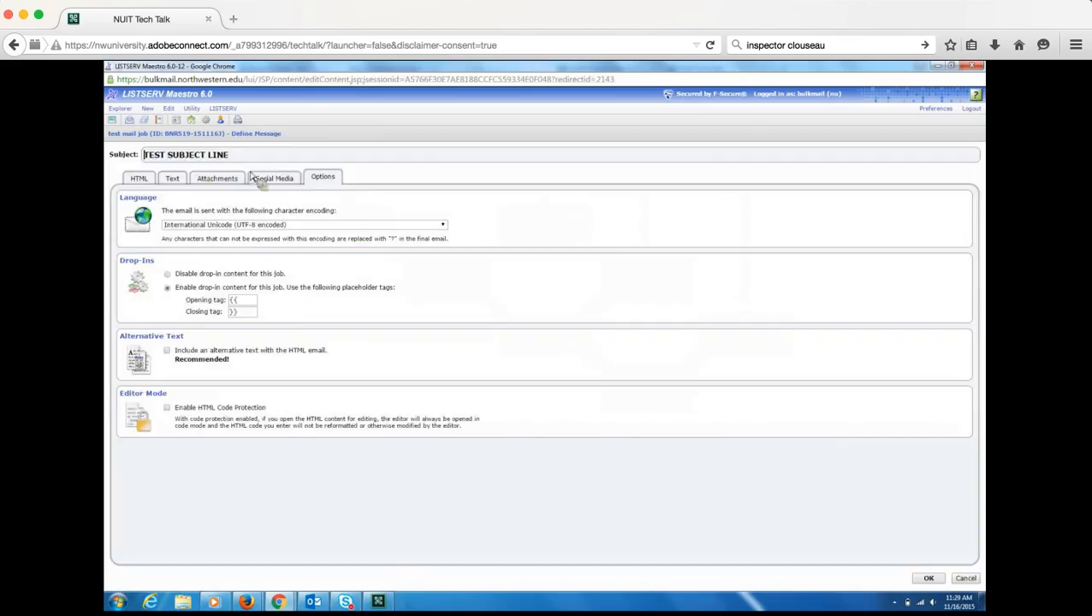
pyautogui.click(144, 178)
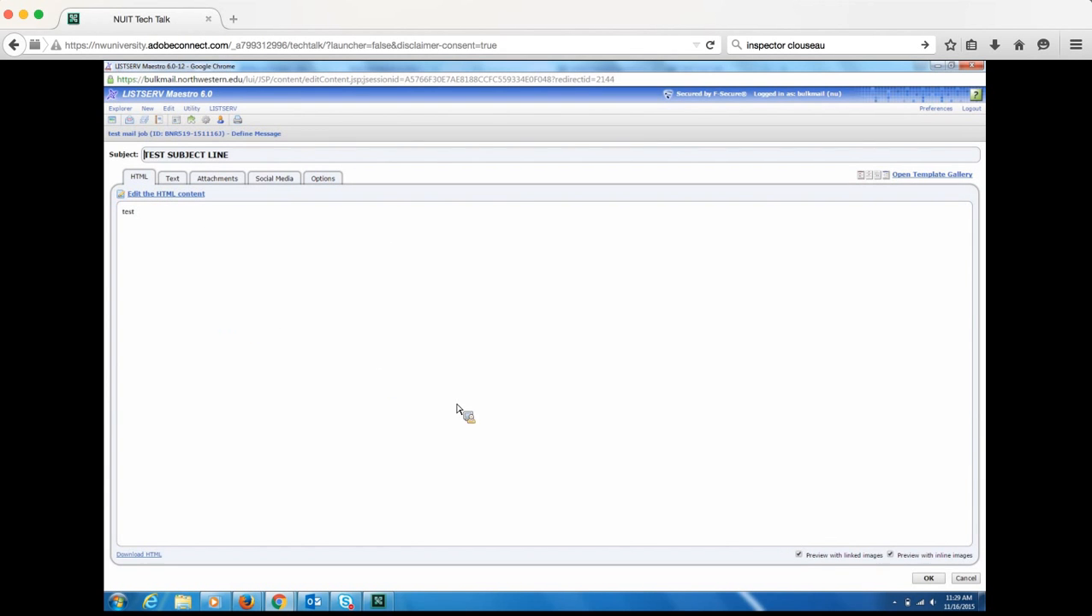
pyautogui.click(929, 580)
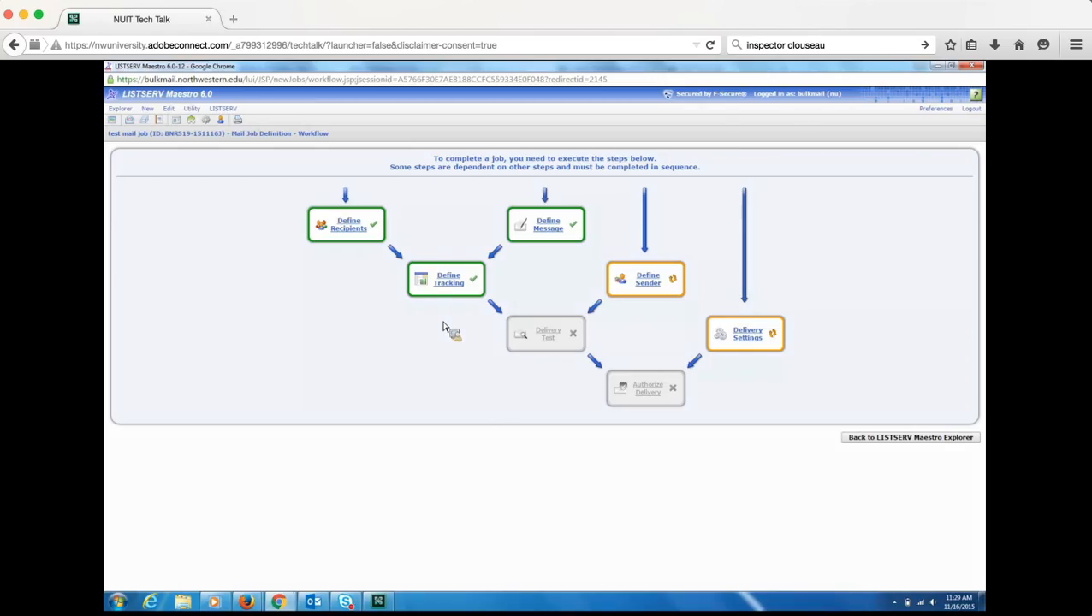
pyautogui.click(553, 239)
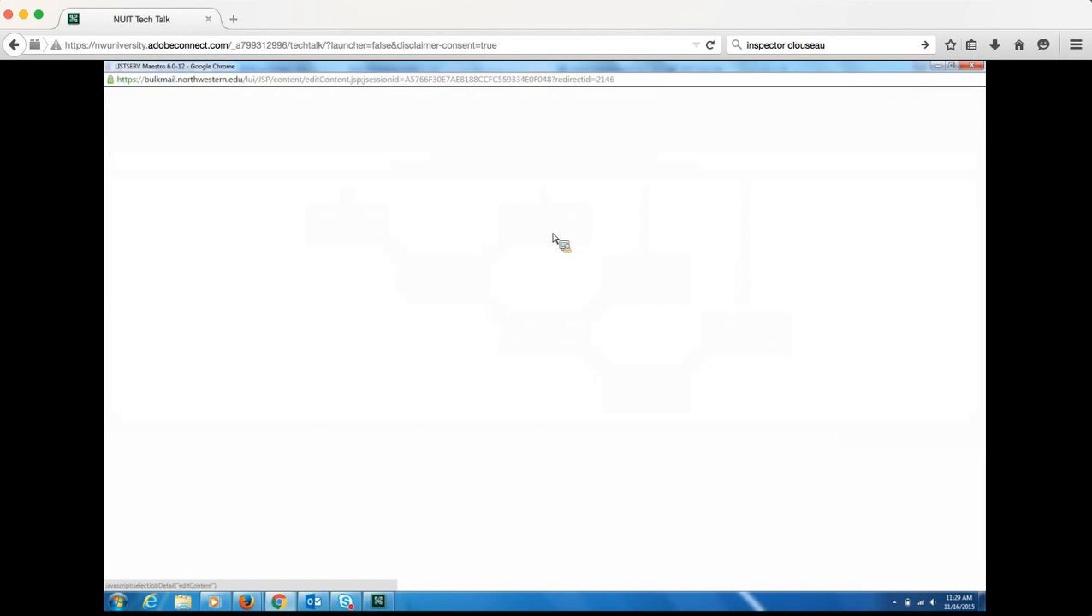
pyautogui.click(178, 197)
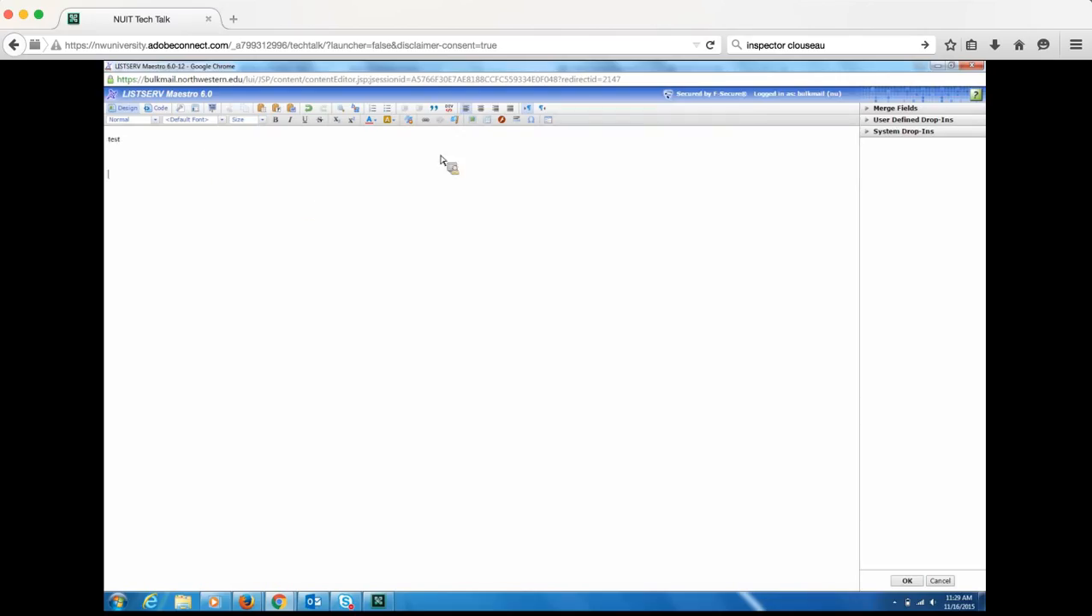
pyautogui.click(426, 121)
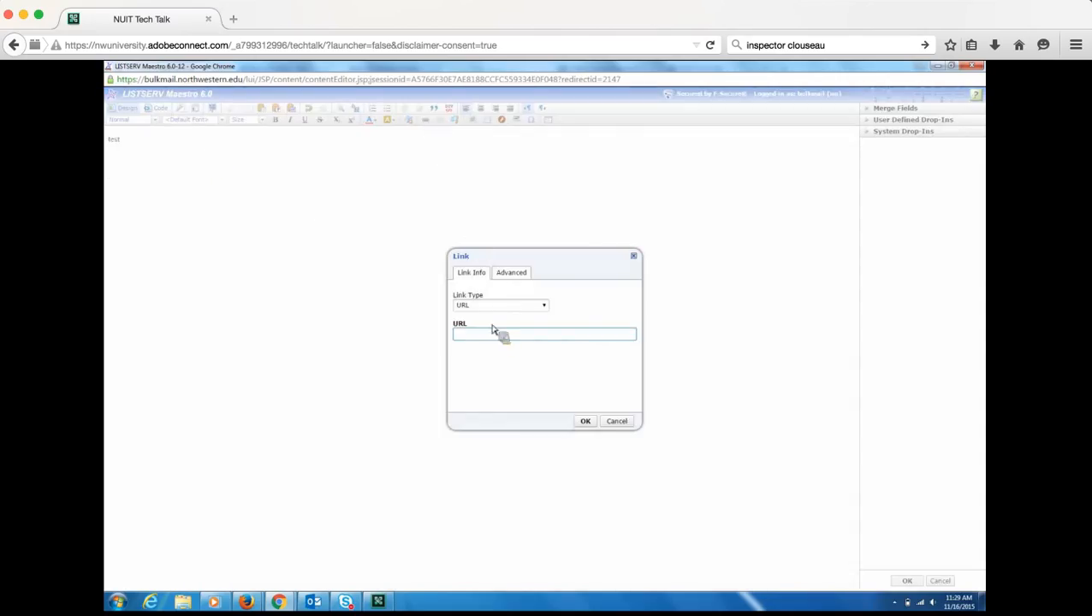
pyautogui.write('www.northwestern.edu')
pyautogui.click(586, 421)
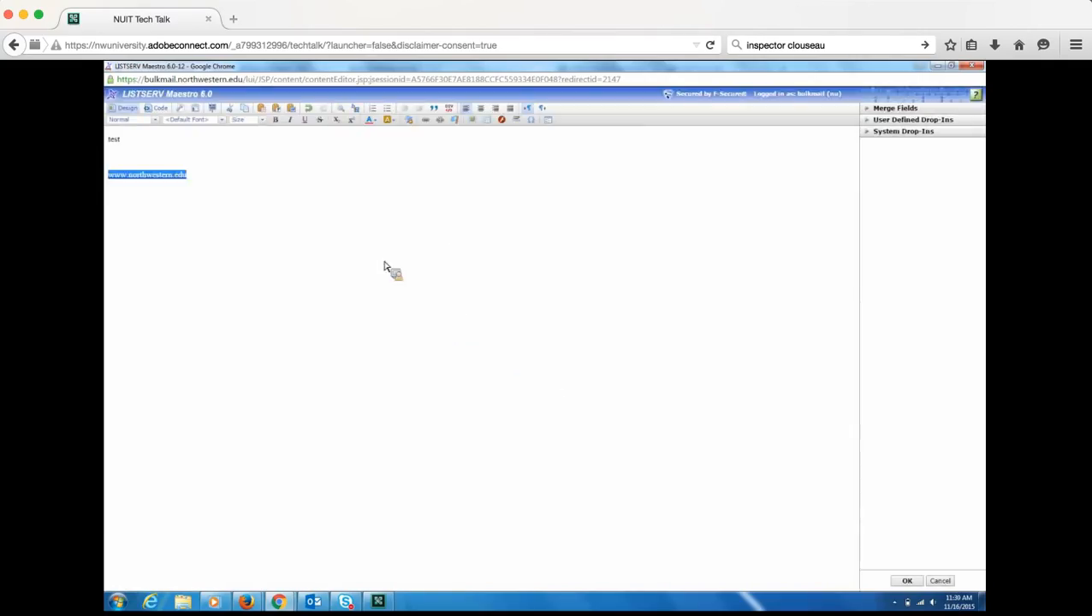
pyautogui.click(207, 190)
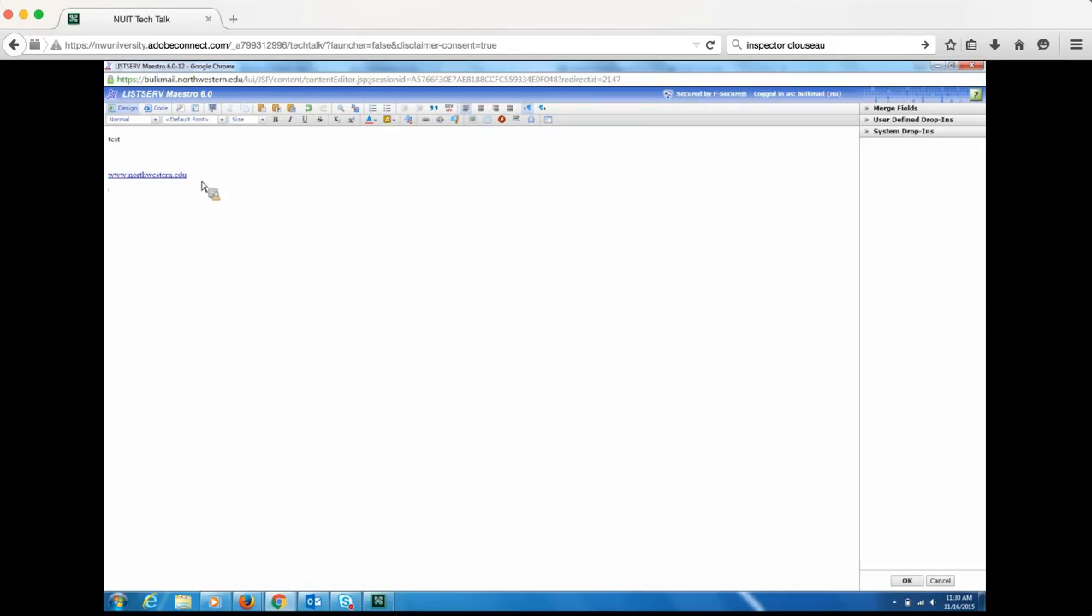
pyautogui.click(425, 123)
pyautogui.write('www.go')
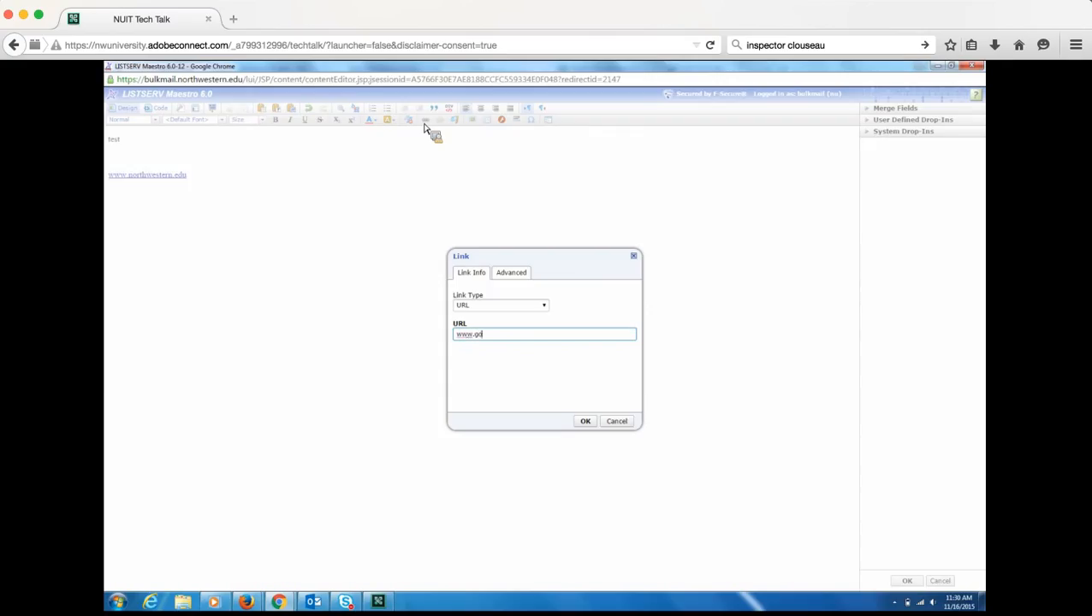
pyautogui.write('ogle.com')
pyautogui.click(587, 422)
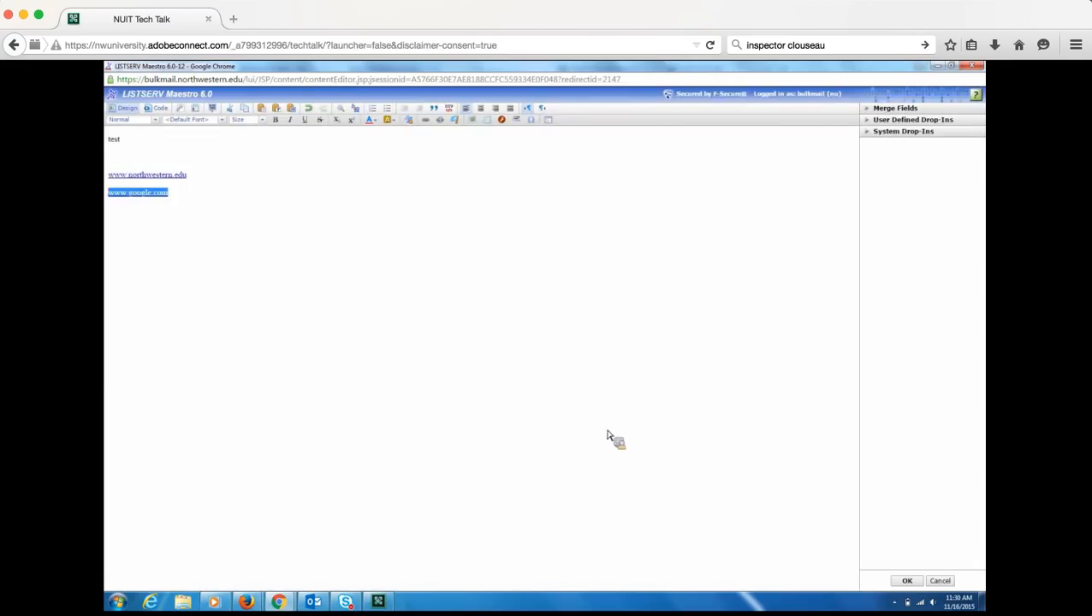
pyautogui.click(908, 582)
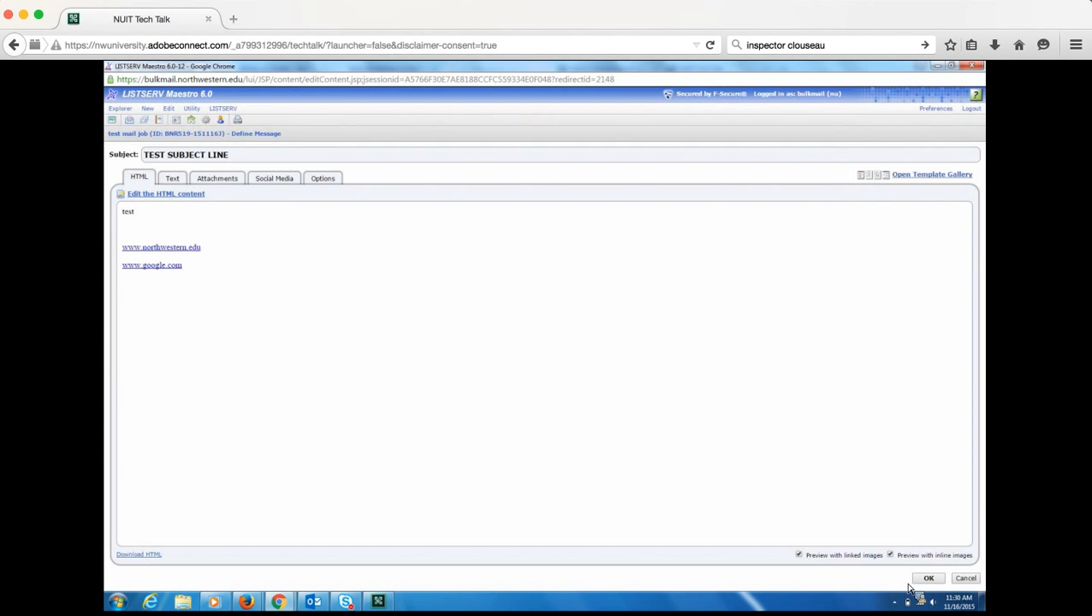
pyautogui.click(925, 581)
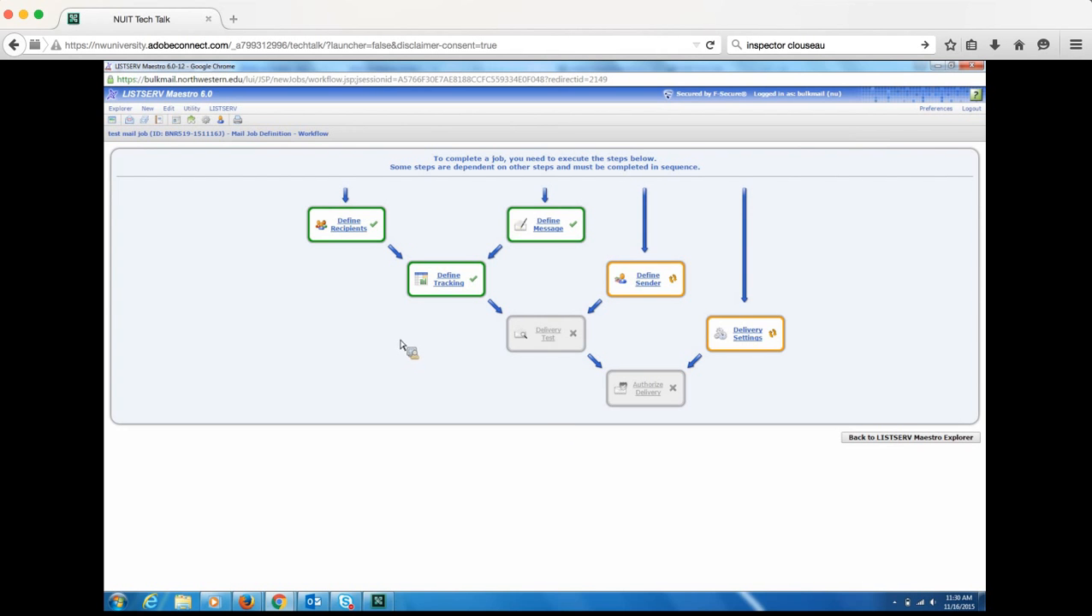
# - Define tracking as Full Tracking of all links with Unique tracking type
pyautogui.click(438, 279)
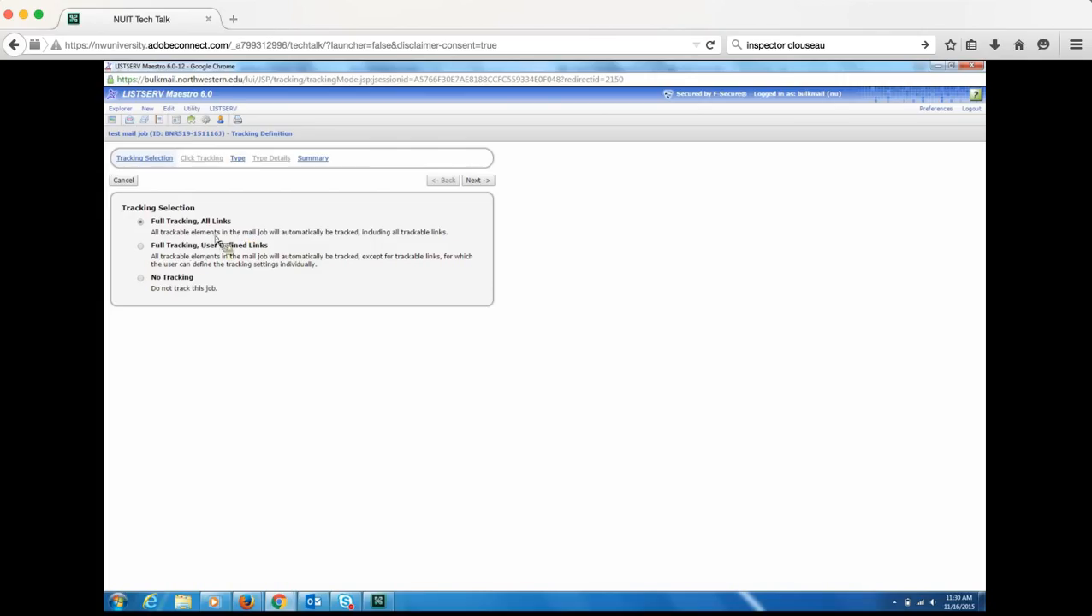
pyautogui.click(143, 247)
pyautogui.click(142, 280)
pyautogui.click(143, 223)
pyautogui.click(482, 184)
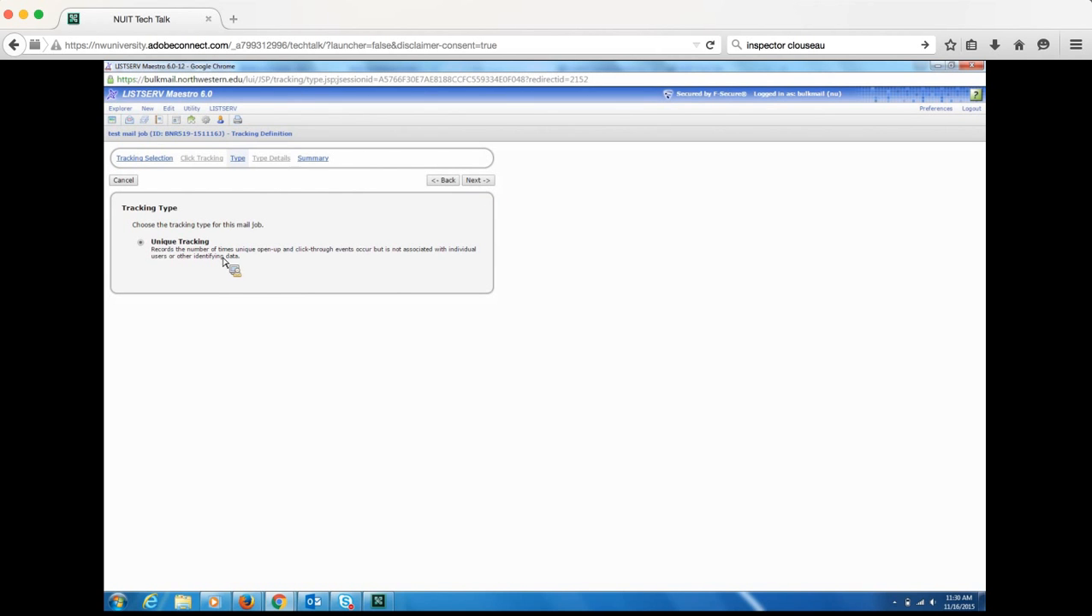
pyautogui.click(476, 180)
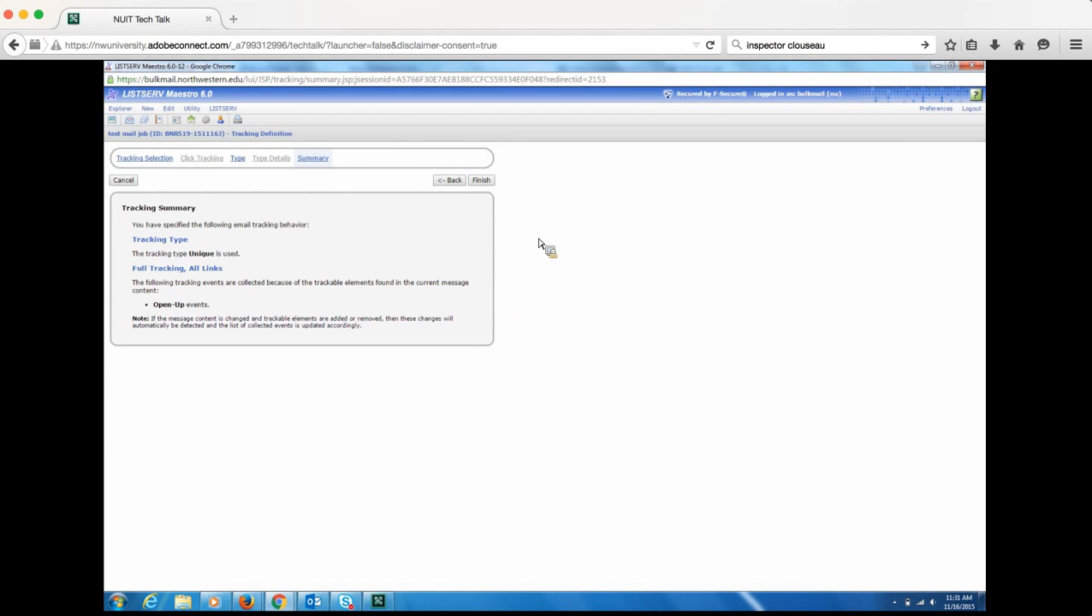
pyautogui.click(482, 180)
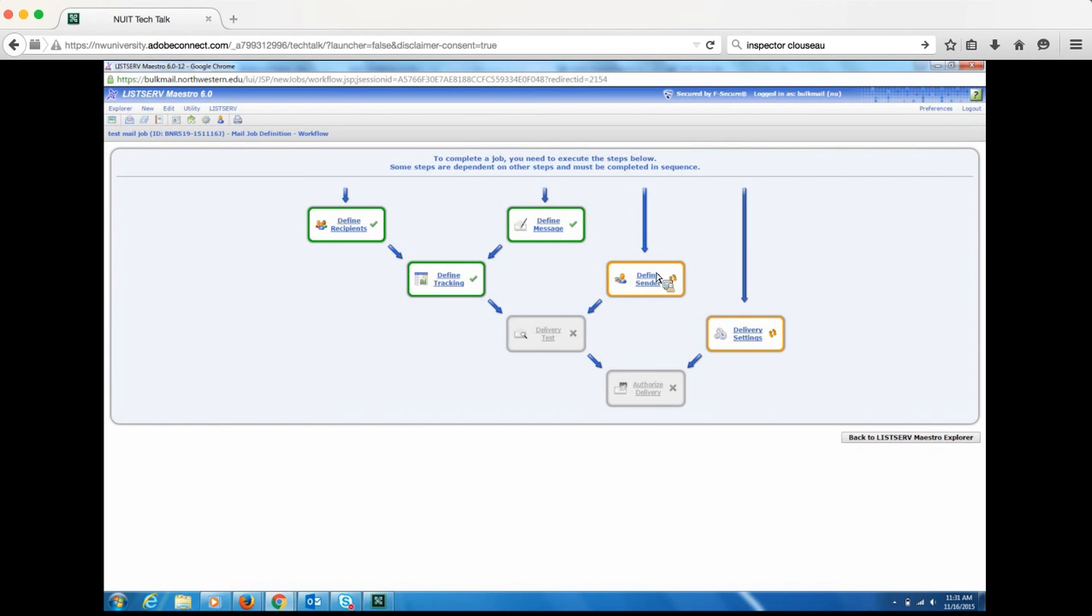
# - Load the Announcements sender profile into the sender information and save it
pyautogui.click(655, 283)
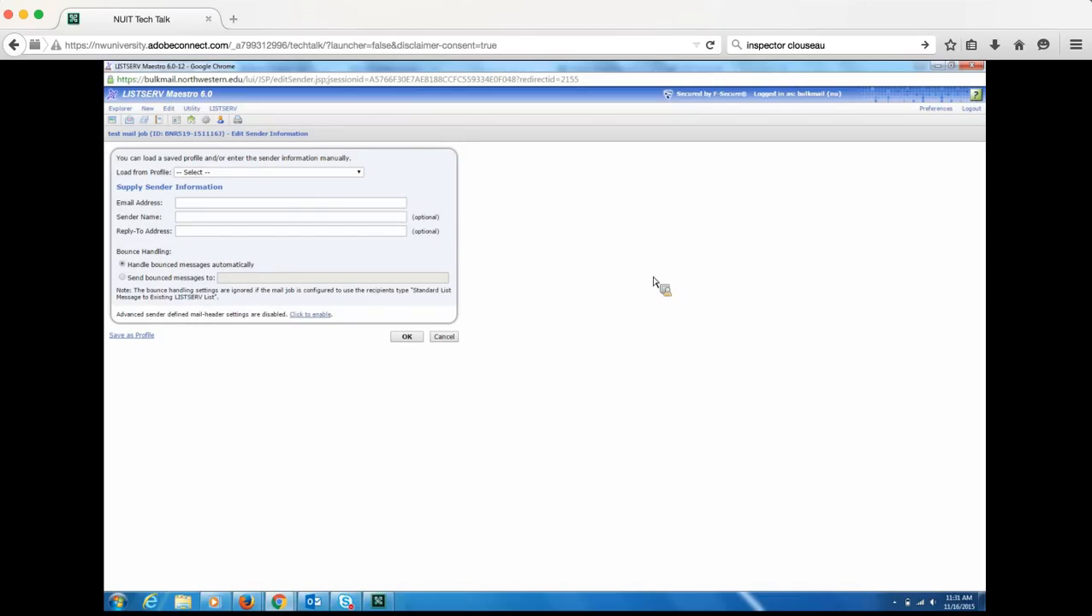
pyautogui.click(359, 172)
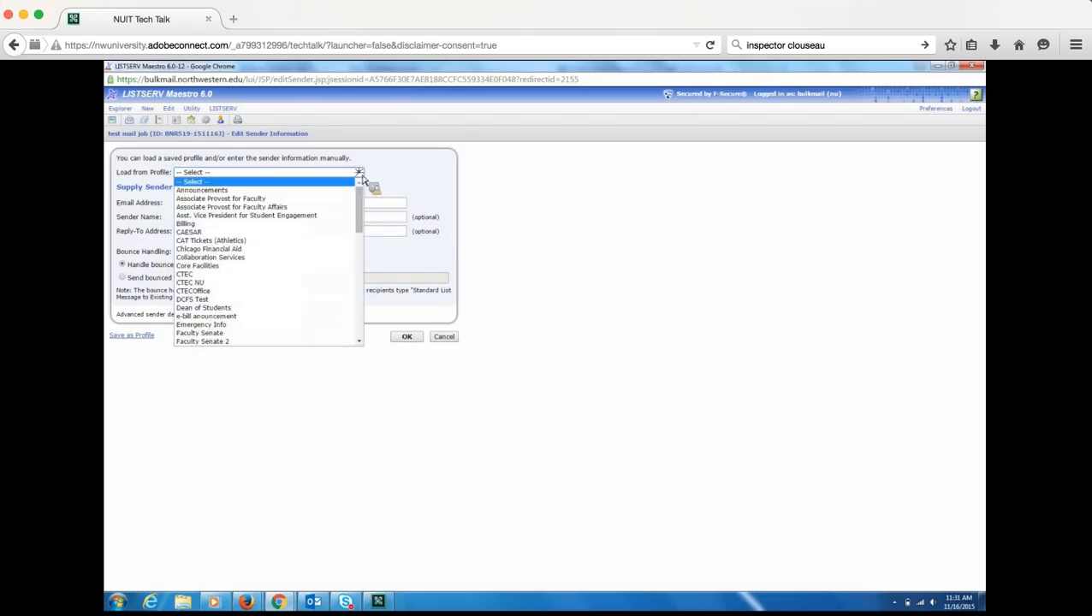
pyautogui.click(281, 193)
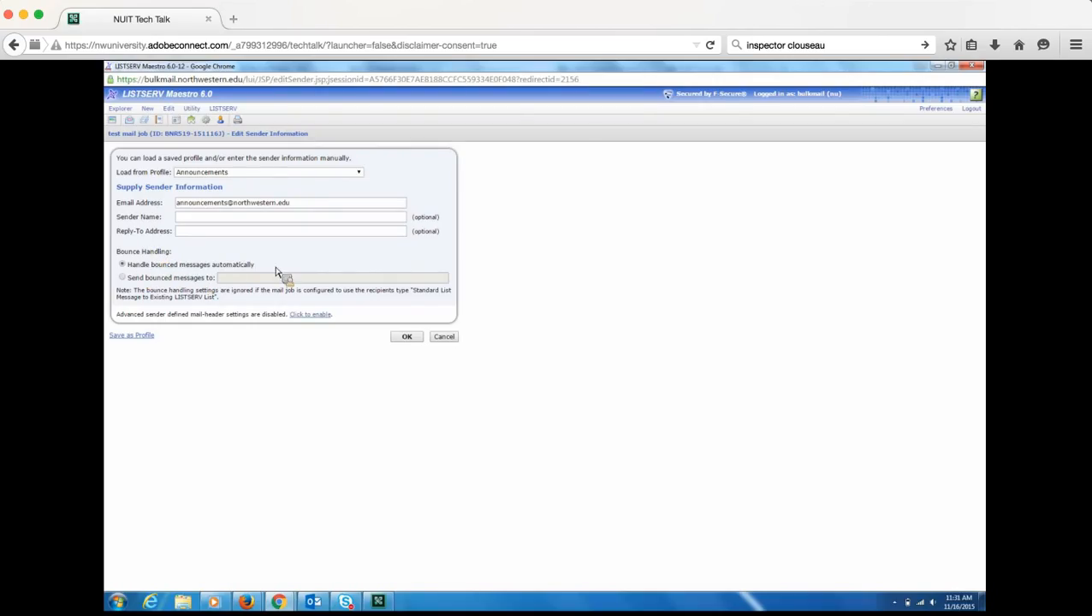
pyautogui.click(407, 337)
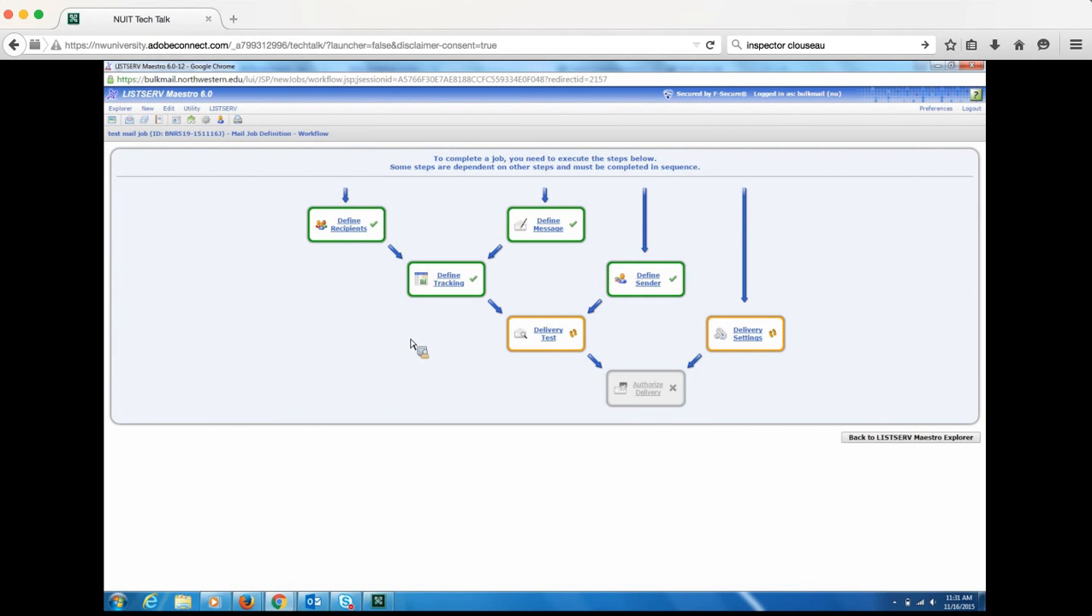
# - Send a delivery test of the message to one test recipient's e-mail address
pyautogui.click(550, 340)
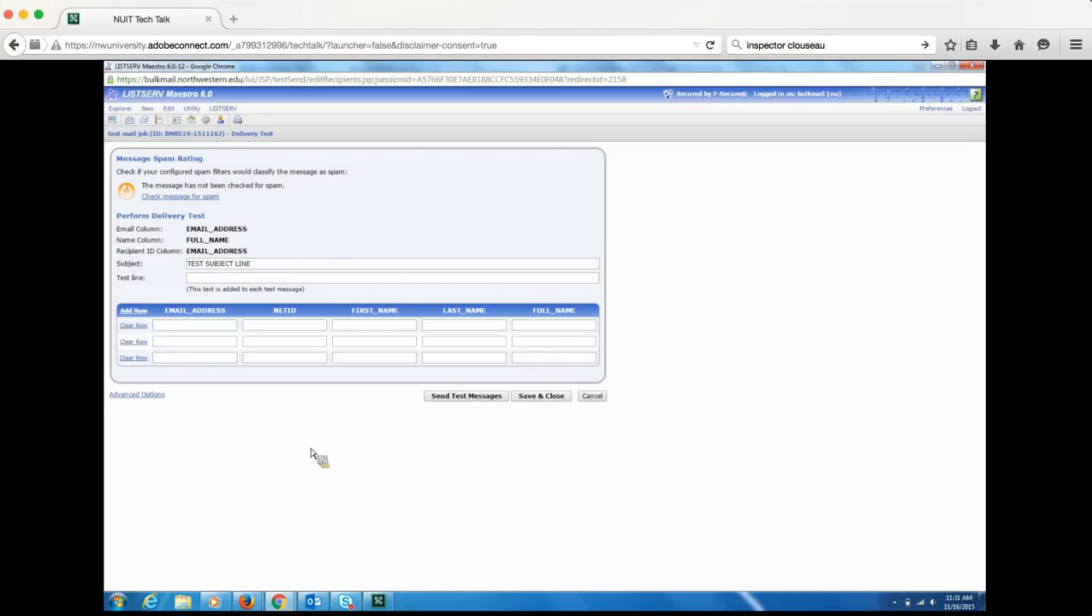
pyautogui.click(192, 328)
pyautogui.click(474, 396)
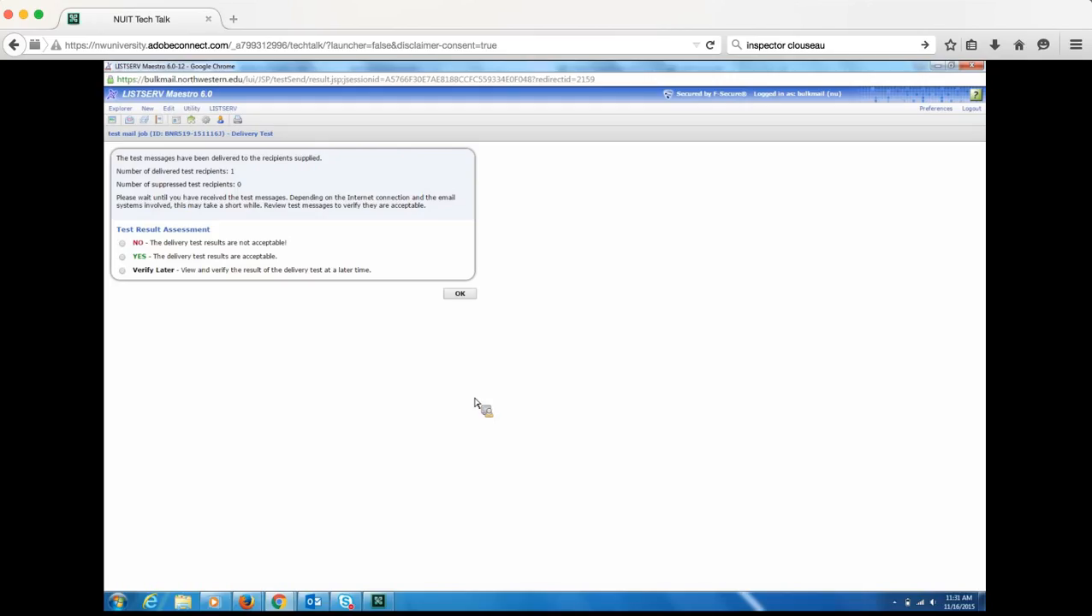
# - Read the TEST SUBJECT LINE email in Outlook with 'test' and both links, then minimize Outlook
pyautogui.click(321, 609)
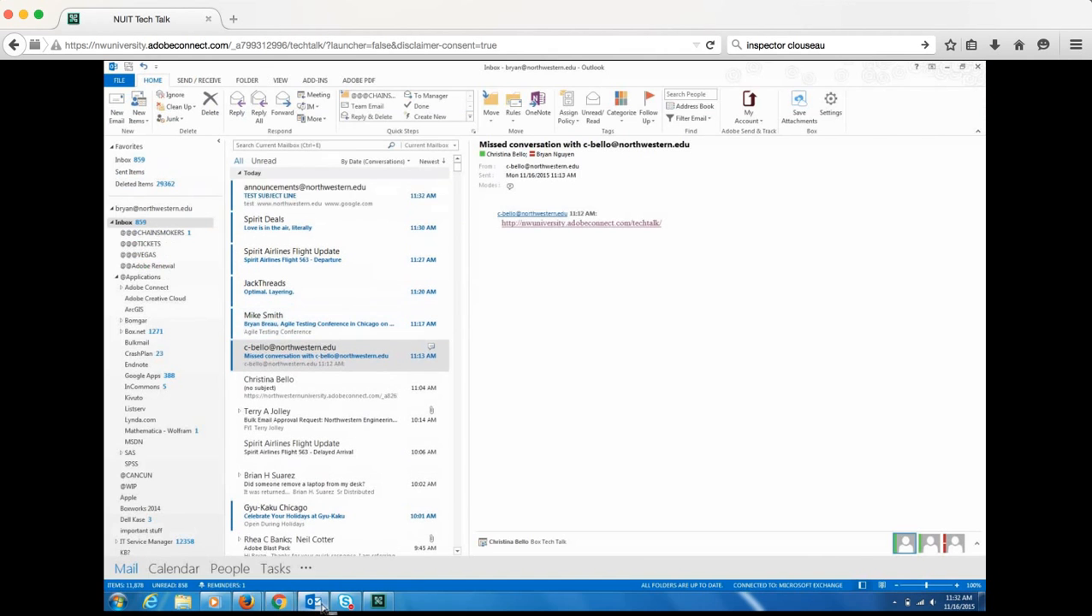
pyautogui.click(349, 202)
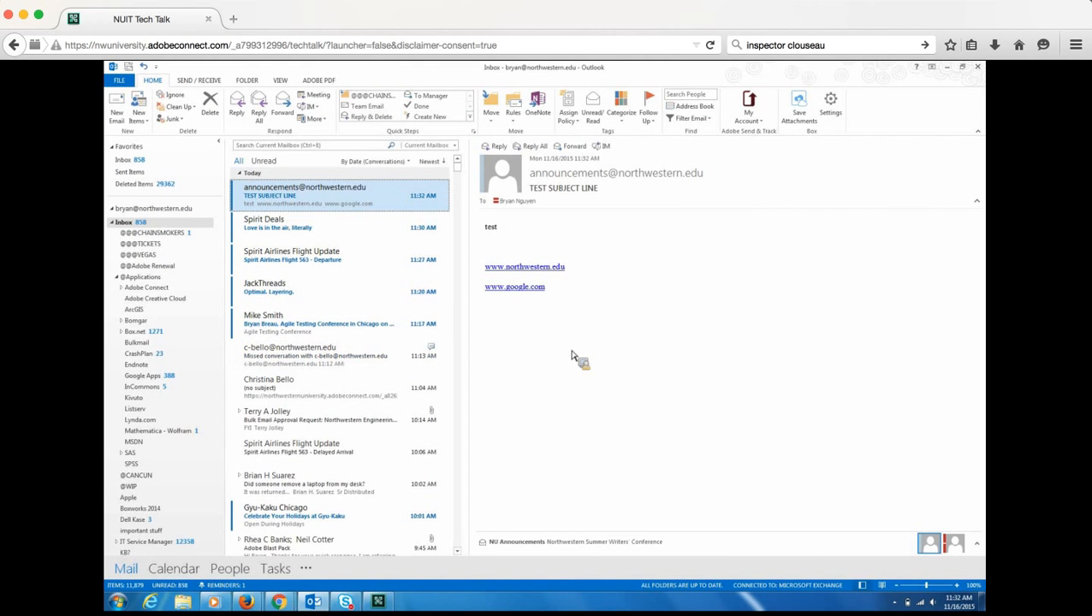
pyautogui.click(947, 68)
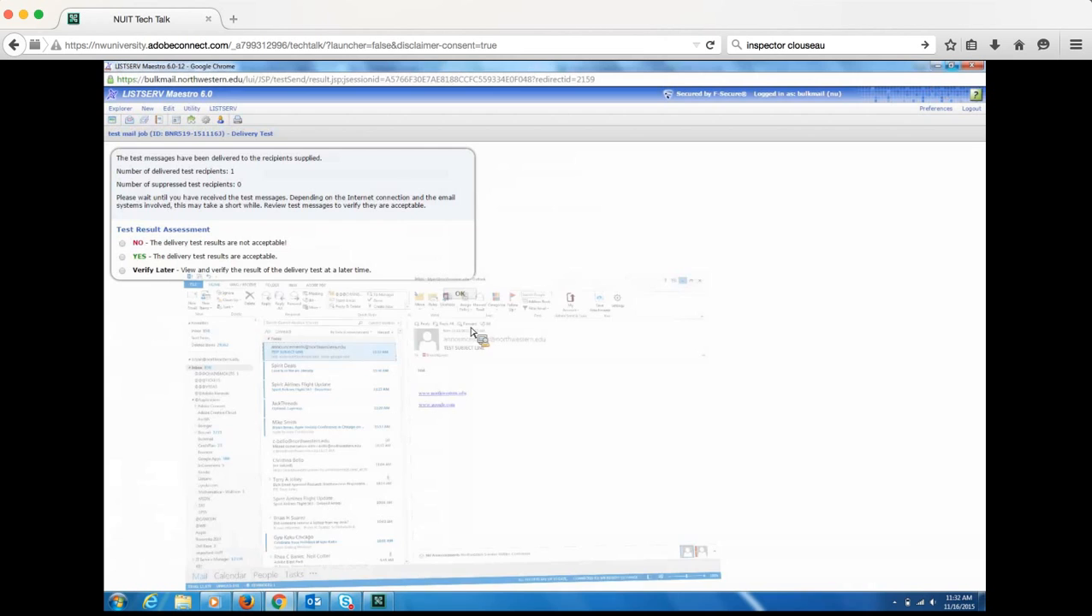
# - Accept the delivery test results as YES and set delivery to begin immediately
pyautogui.click(126, 261)
pyautogui.click(460, 295)
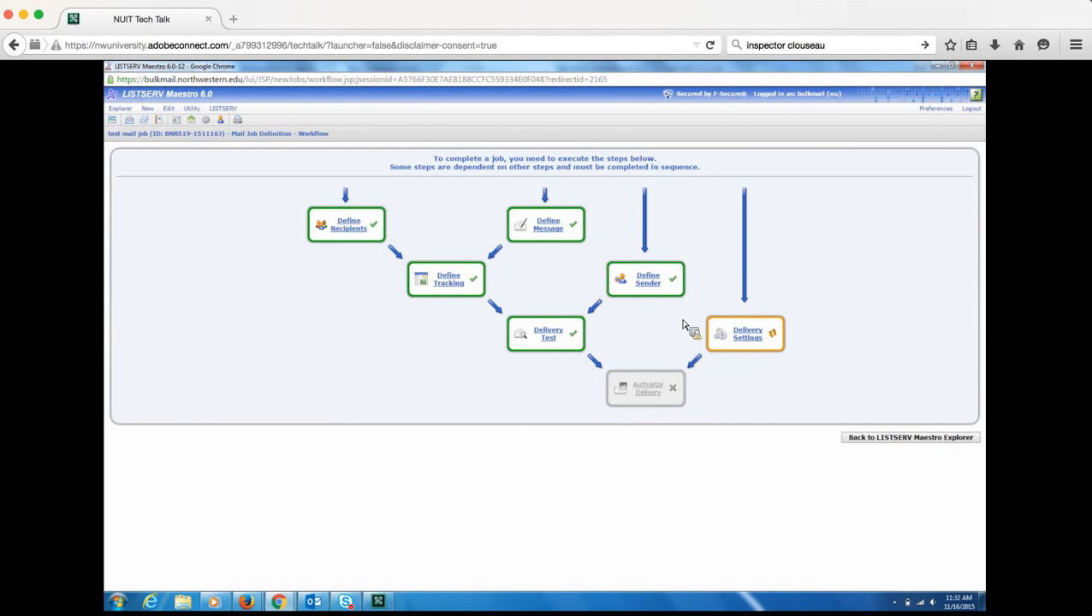
pyautogui.click(757, 337)
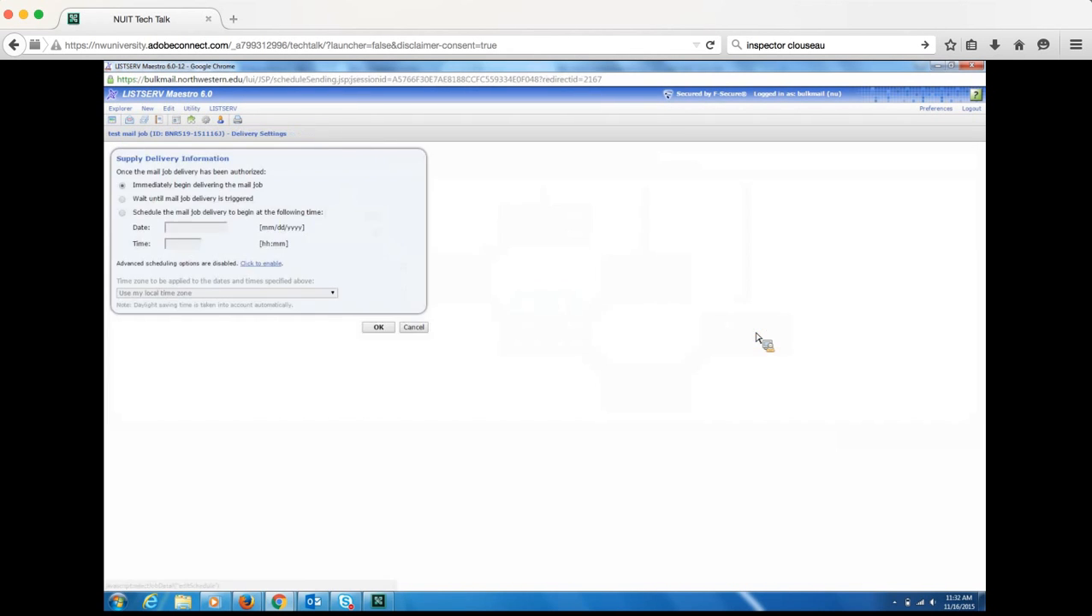
pyautogui.click(122, 184)
pyautogui.click(375, 331)
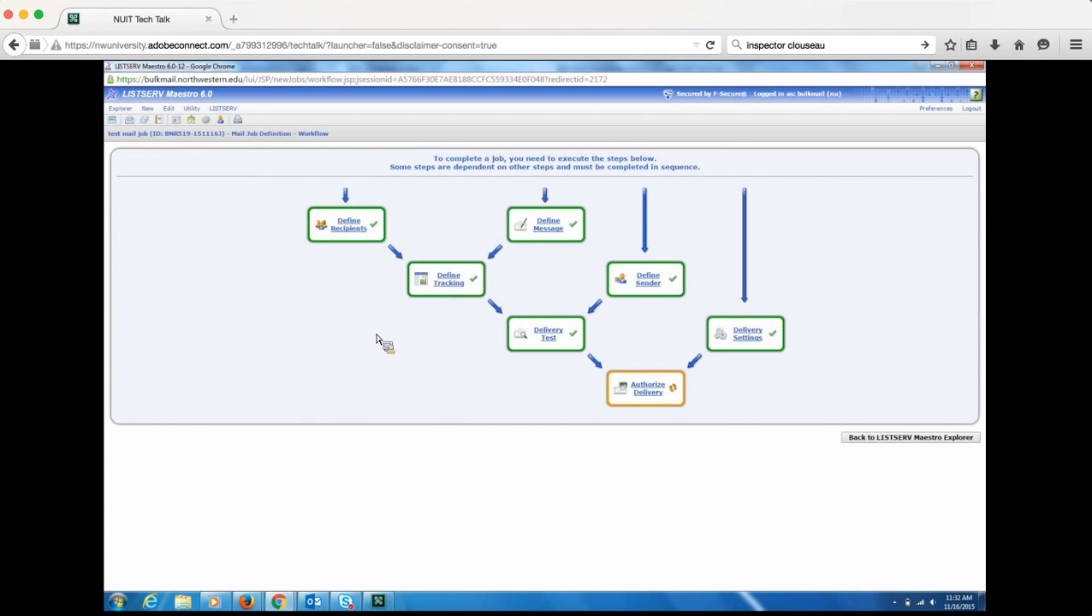
pyautogui.click(644, 394)
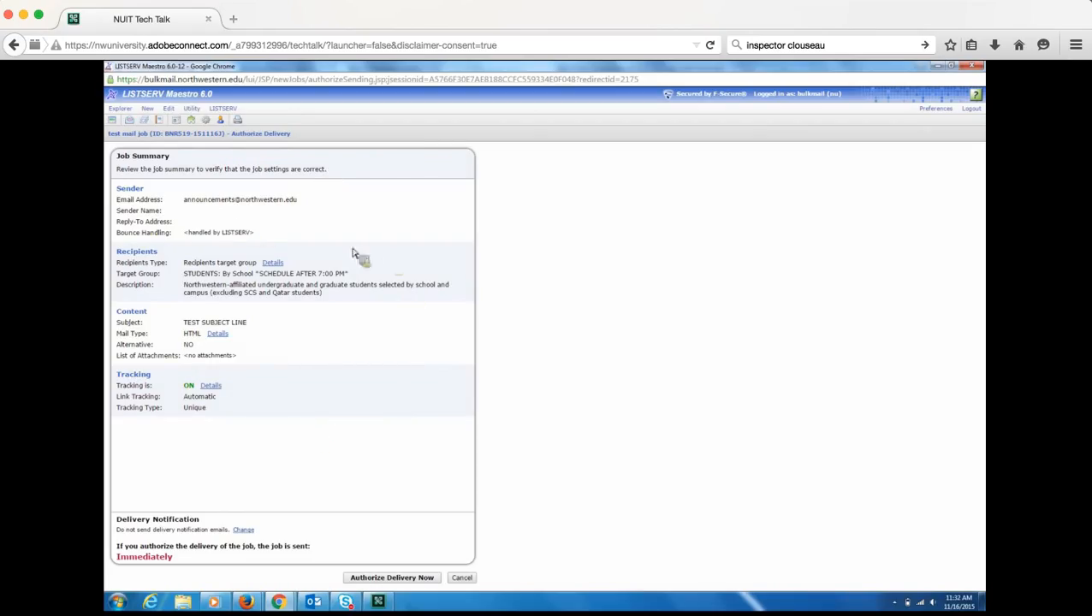
pyautogui.click(463, 579)
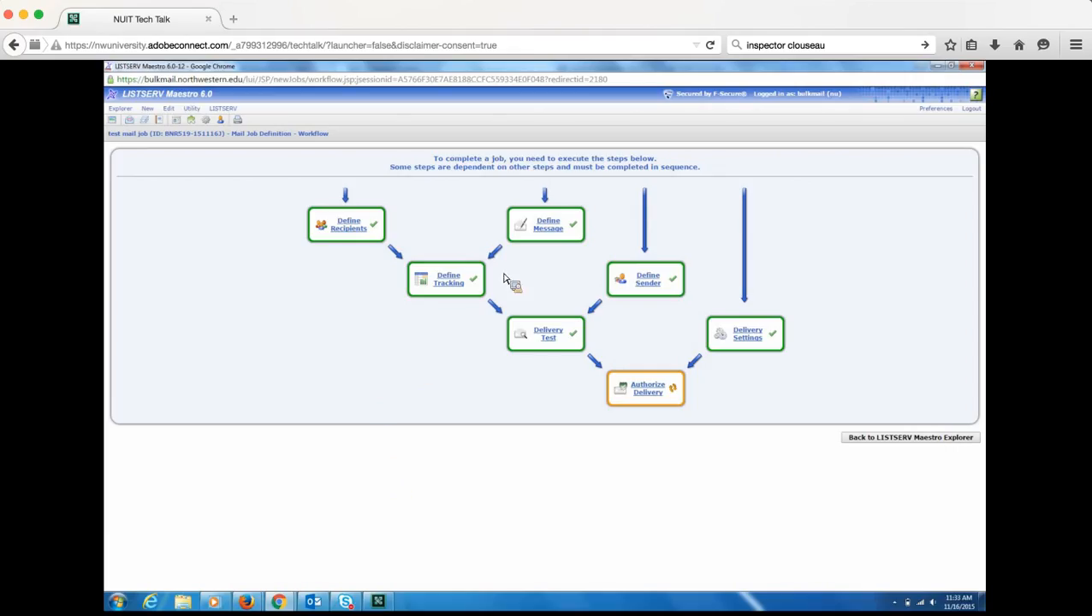
# - Reopen the test mail job's message and apply the NU Single Column click-and-fill template
pyautogui.click(556, 232)
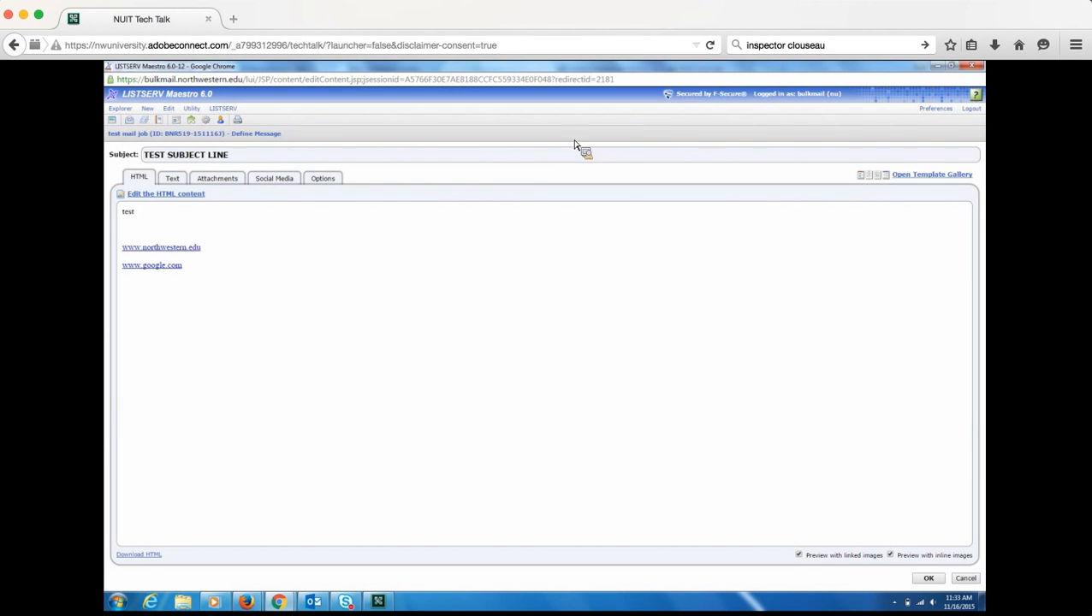
pyautogui.click(944, 182)
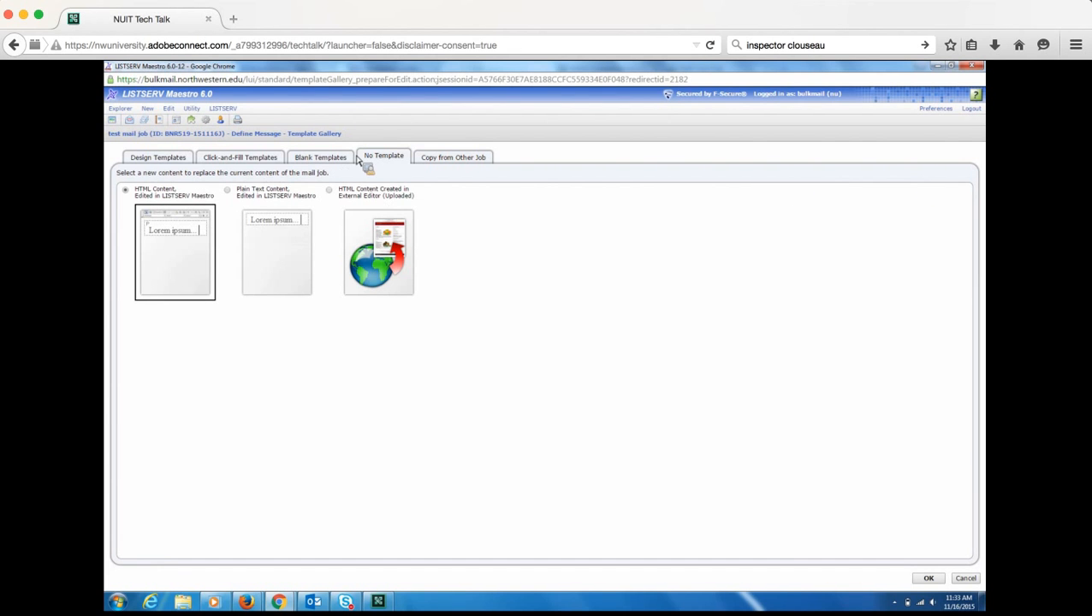
pyautogui.doubleClick(226, 157)
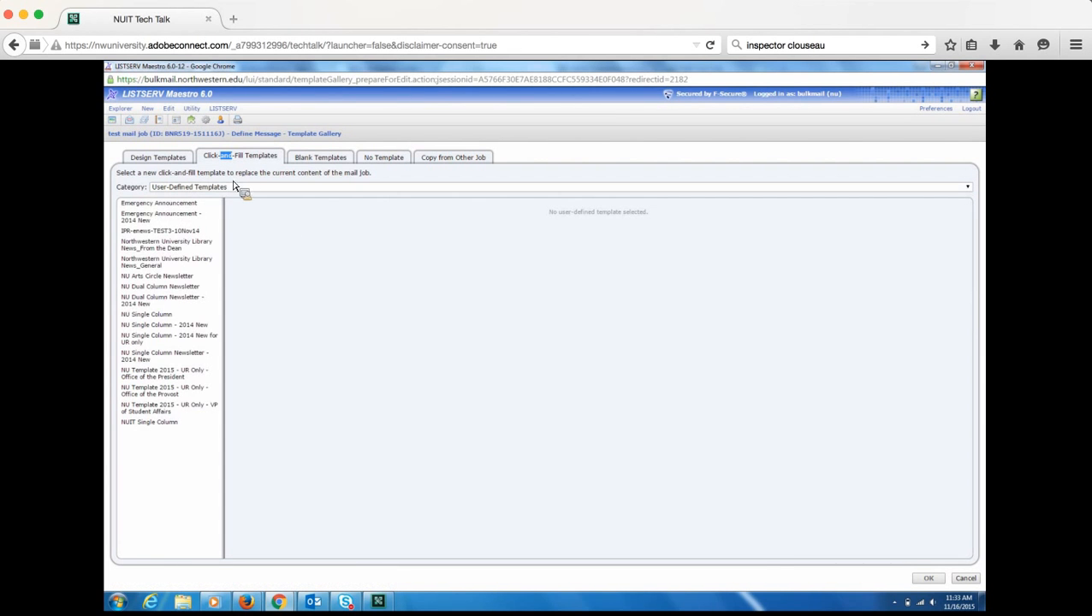
pyautogui.click(176, 217)
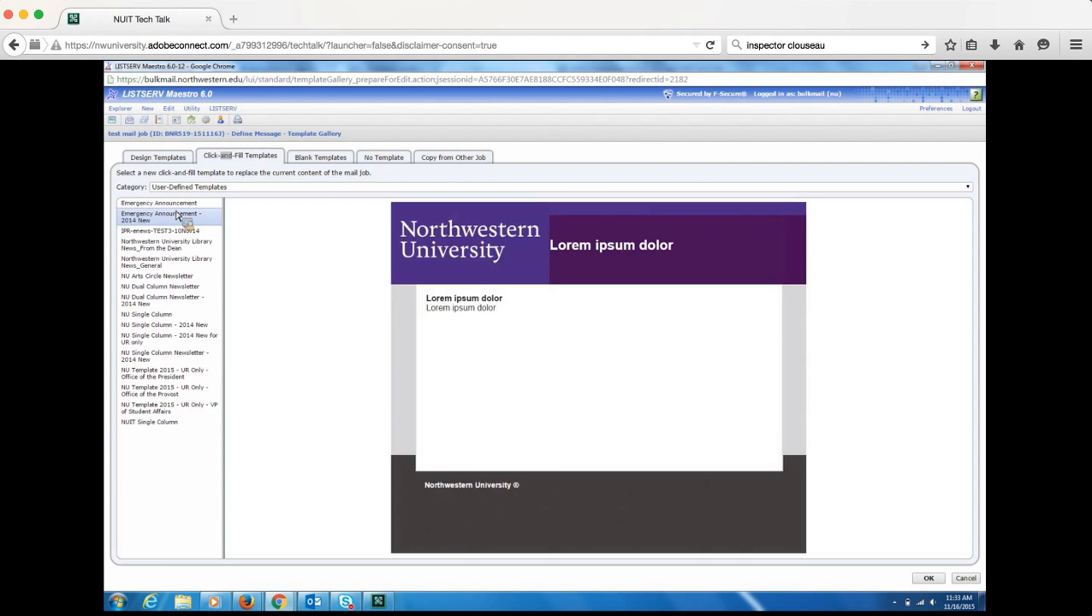
pyautogui.click(177, 231)
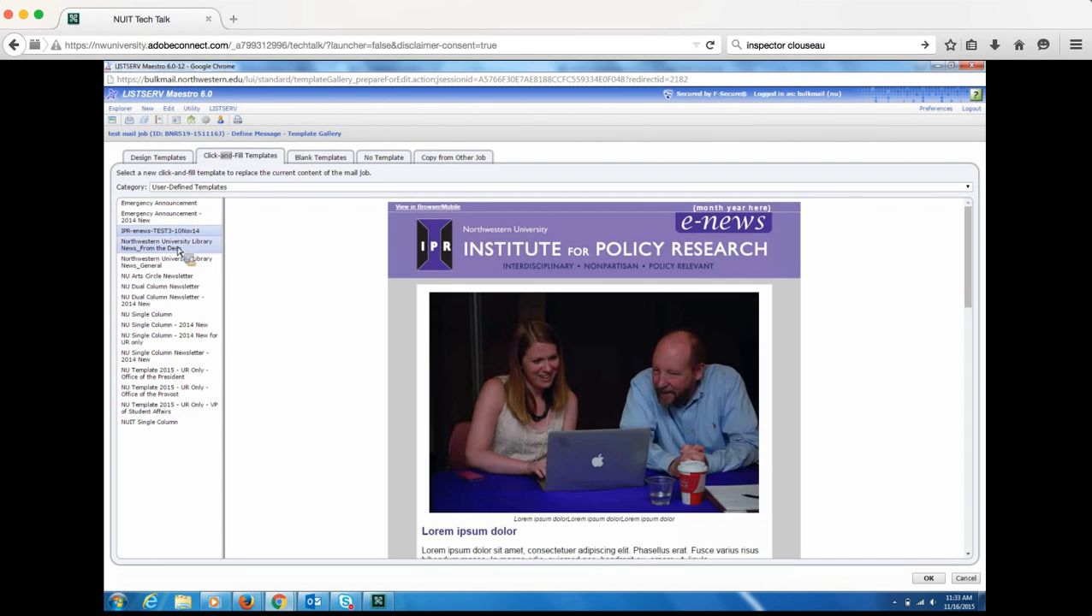
pyautogui.click(175, 262)
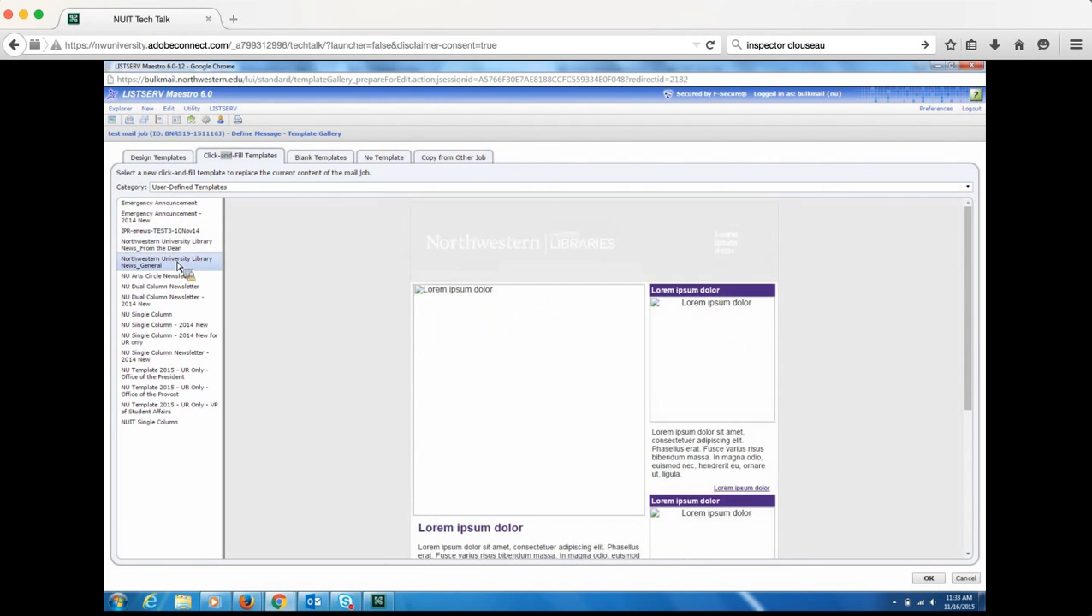
pyautogui.click(165, 316)
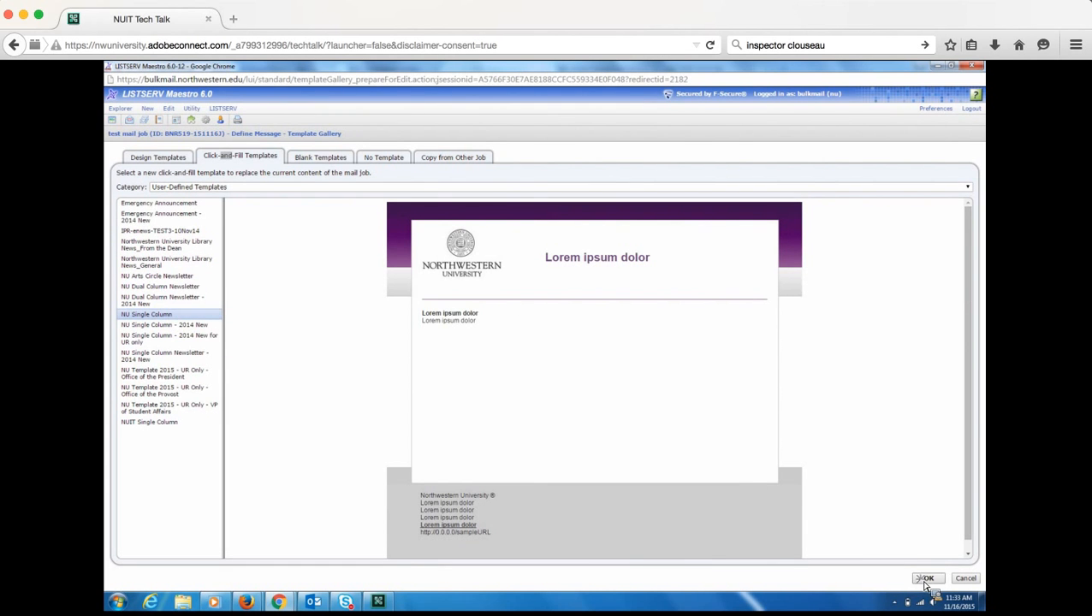
pyautogui.click(927, 578)
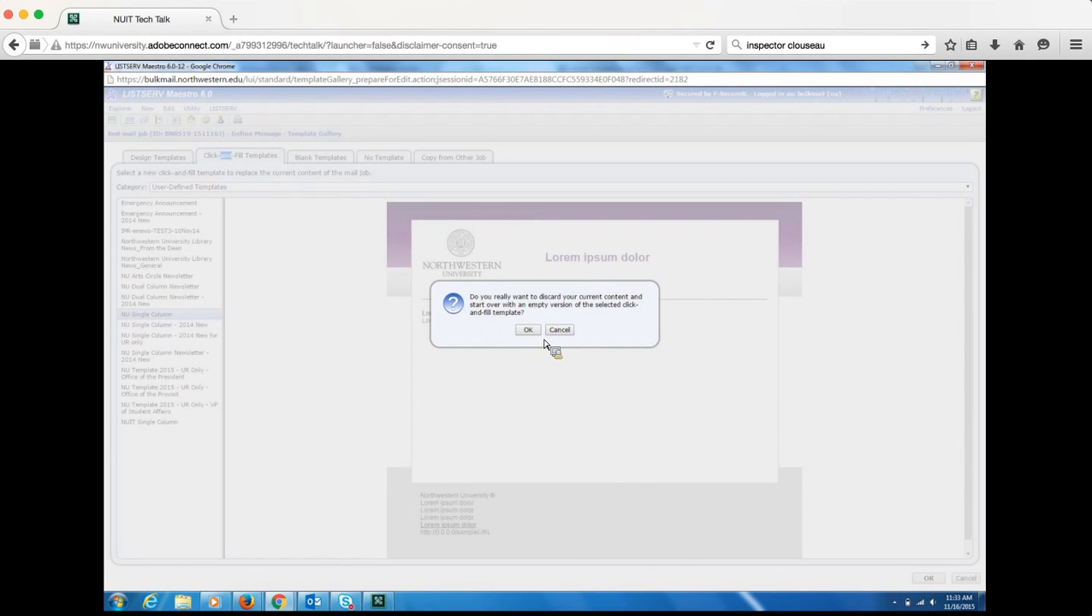
# - Confirm discarding the old content and set the department title to 'test title'
pyautogui.click(529, 330)
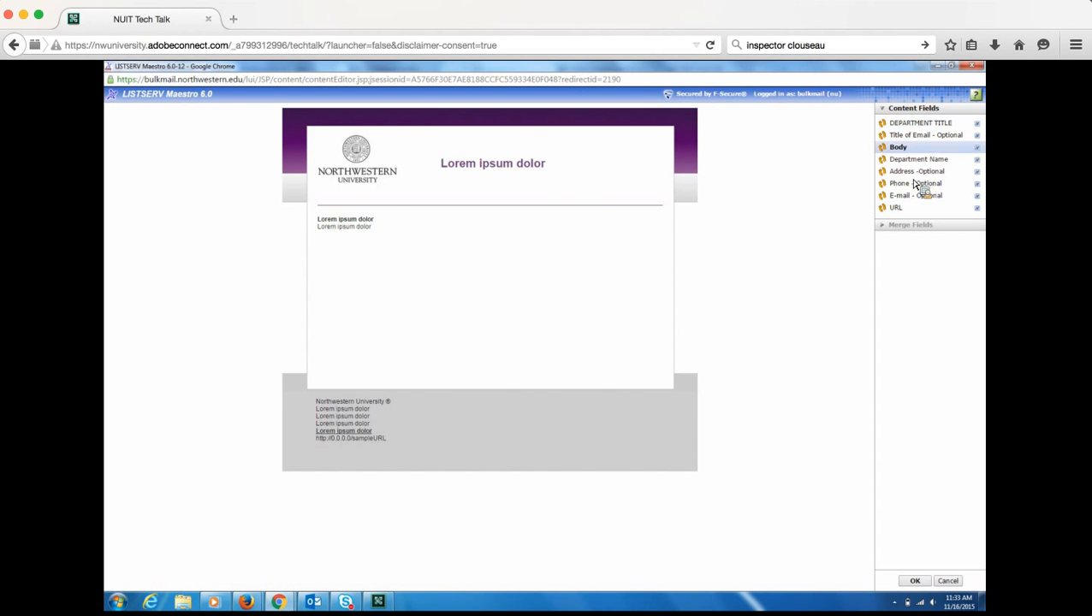
pyautogui.click(512, 170)
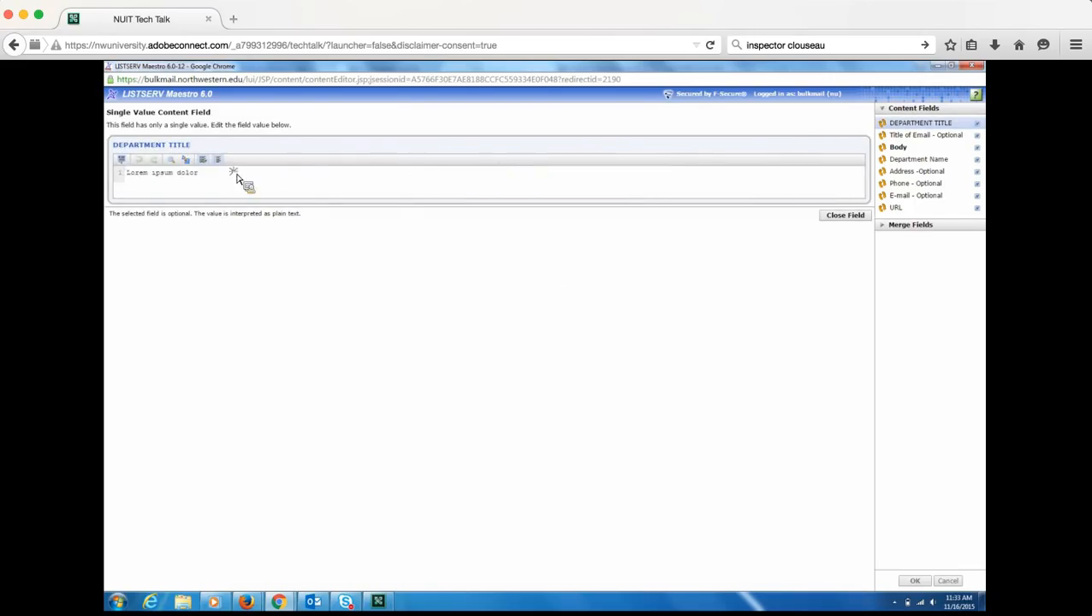
pyautogui.click(118, 172)
pyautogui.write('test title')
pyautogui.click(839, 221)
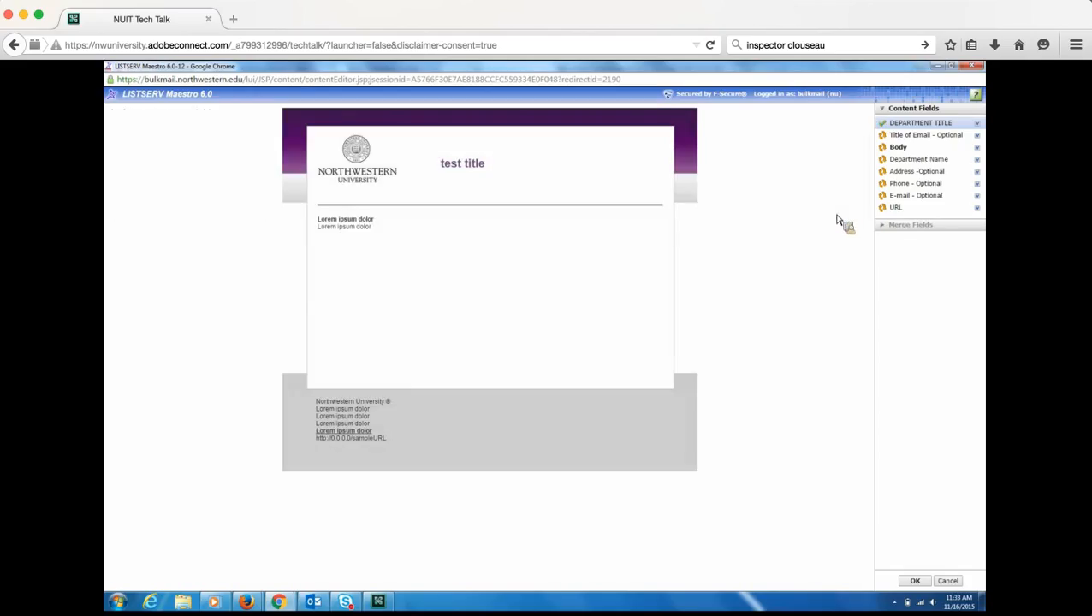
# - Replace the email title and body placeholders with 'email title' and 'body body'
pyautogui.click(349, 228)
pyautogui.moveTo(210, 181)
pyautogui.mouseDown()
pyautogui.moveTo(108, 189)
pyautogui.moveTo(237, 188)
pyautogui.moveTo(141, 182)
pyautogui.mouseUp()
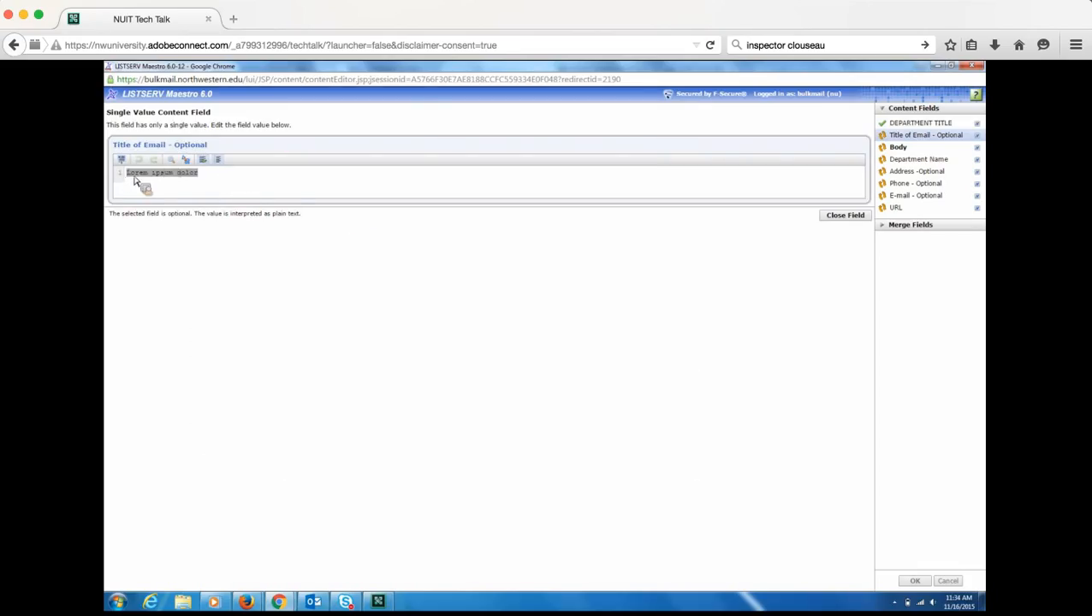
pyautogui.write('ema')
pyautogui.click(840, 218)
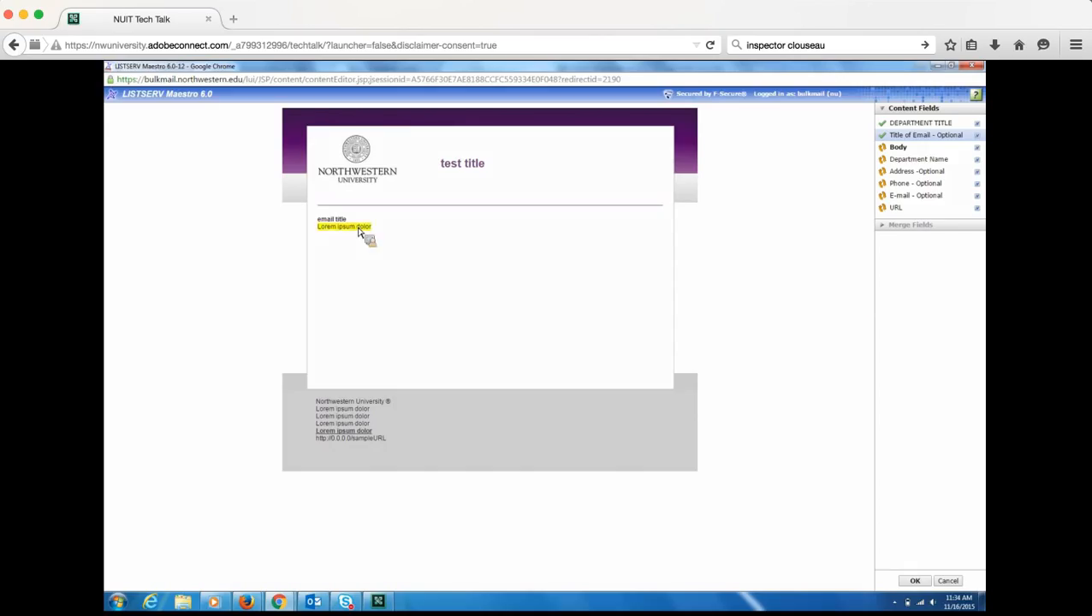
pyautogui.click(358, 229)
pyautogui.click(204, 174)
pyautogui.moveTo(204, 177); pyautogui.dragTo(125, 180)
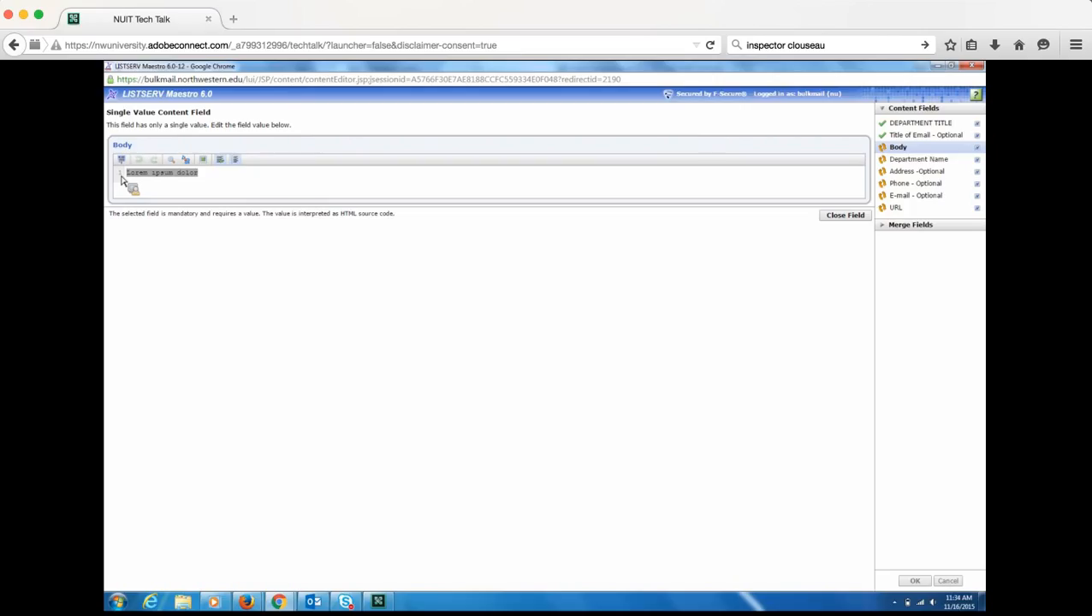
pyautogui.write('body body')
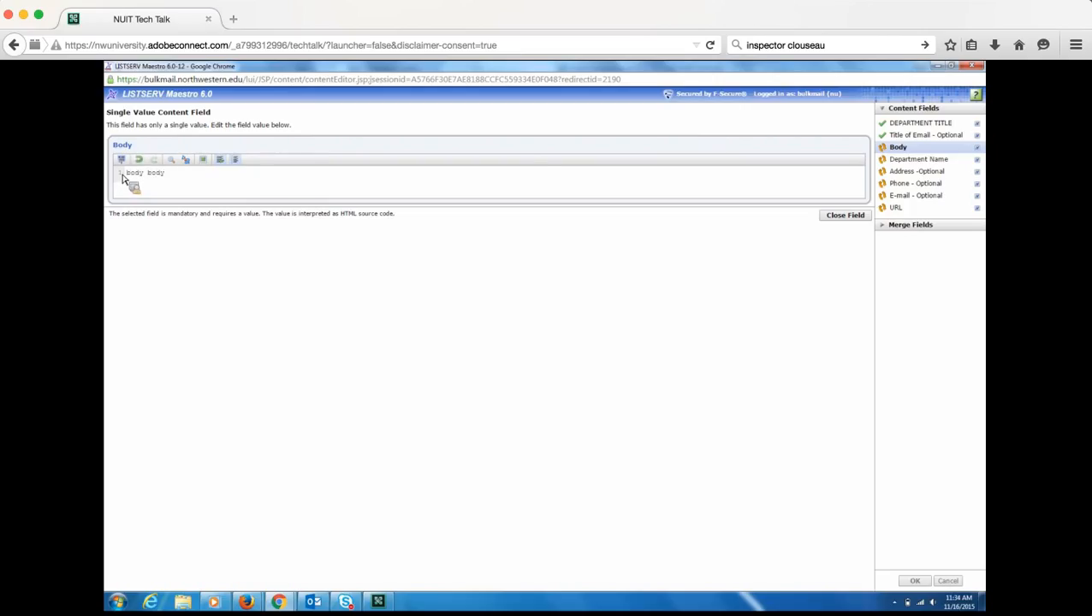
pyautogui.click(846, 218)
# - Clear the Department Name, Address and Phone footer placeholders
pyautogui.click(364, 417)
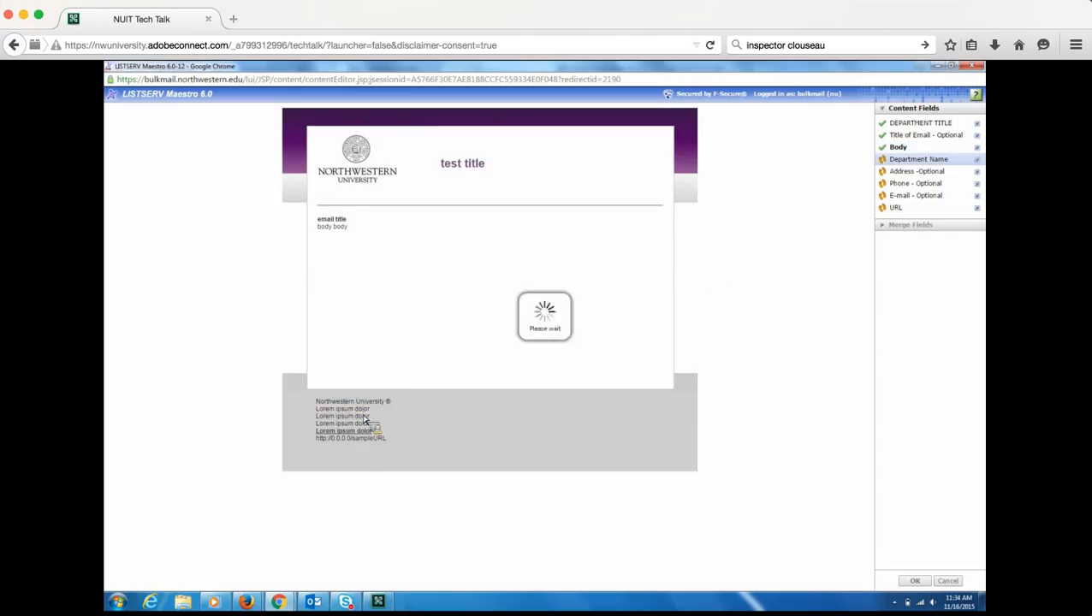
pyautogui.tripleClick(126, 181)
pyautogui.press('BackSpace')
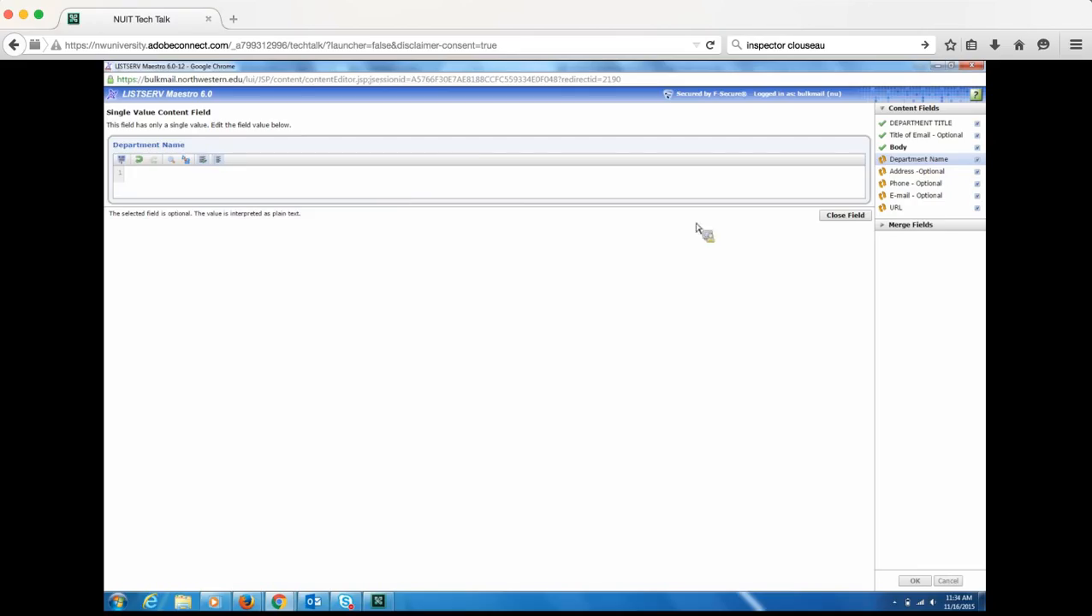
pyautogui.click(835, 217)
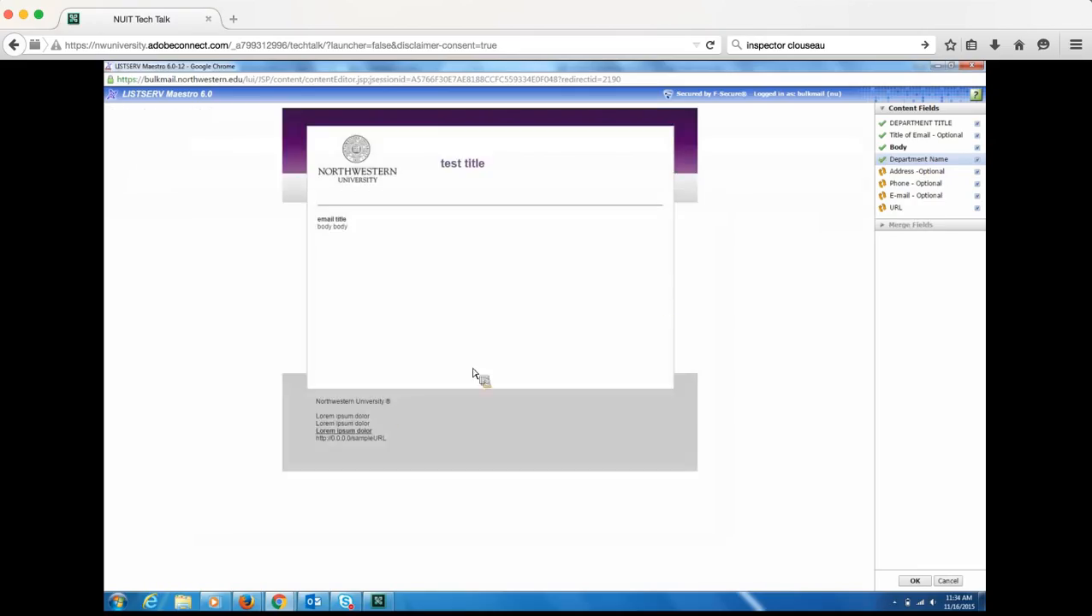
pyautogui.click(361, 419)
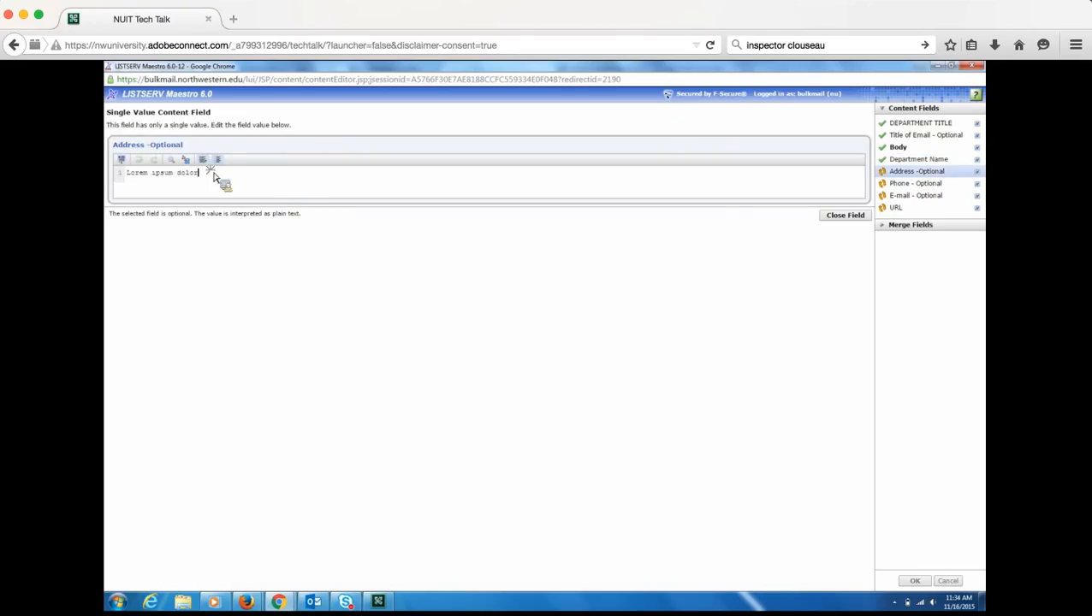
pyautogui.moveTo(204, 173); pyautogui.dragTo(109, 165)
pyautogui.press('BackSpace')
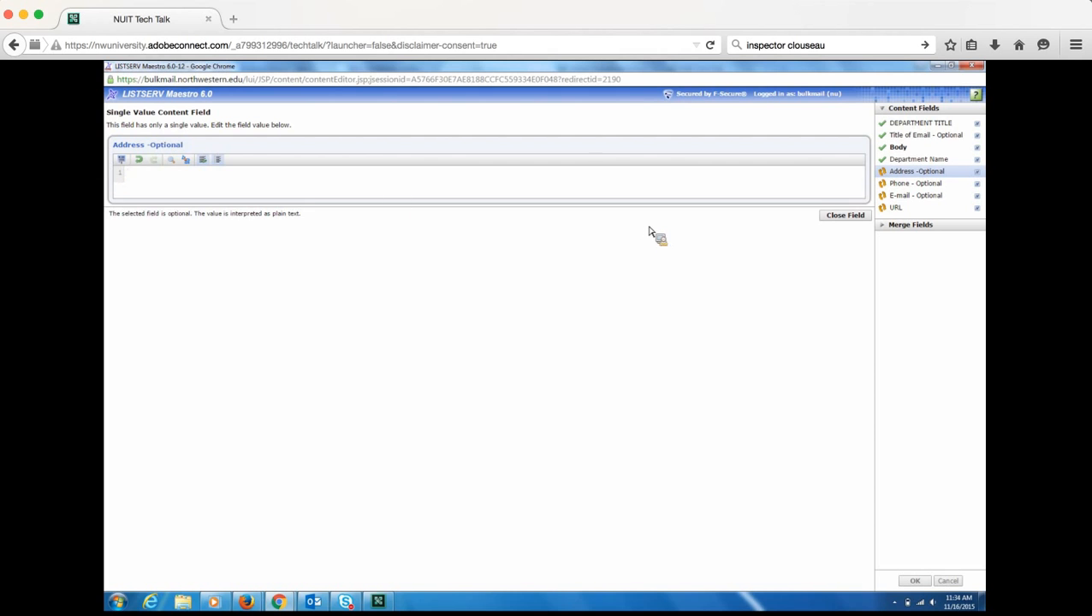
pyautogui.click(849, 215)
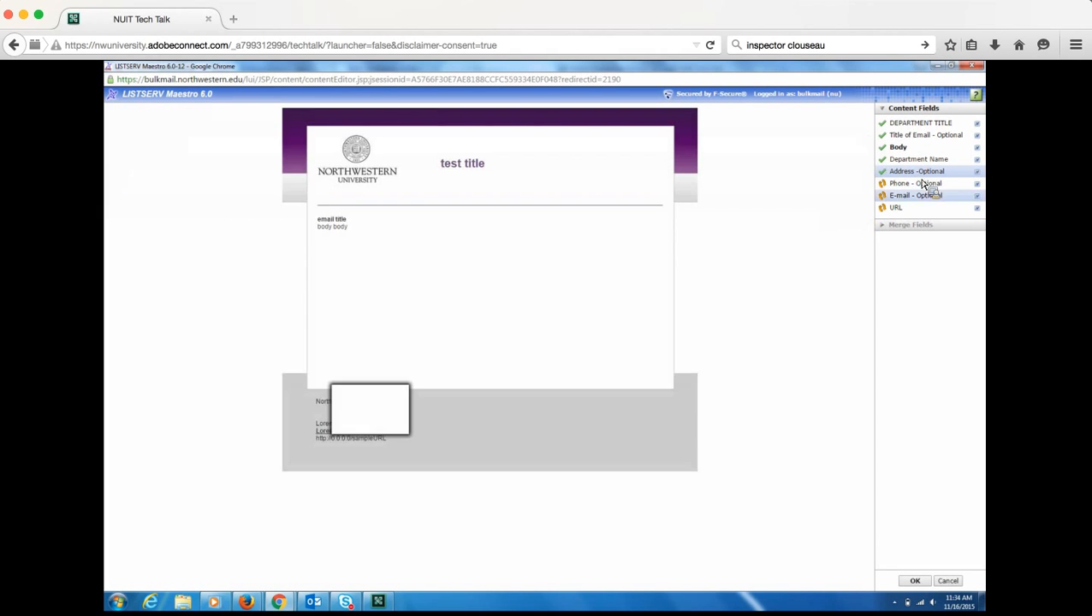
pyautogui.click(375, 438)
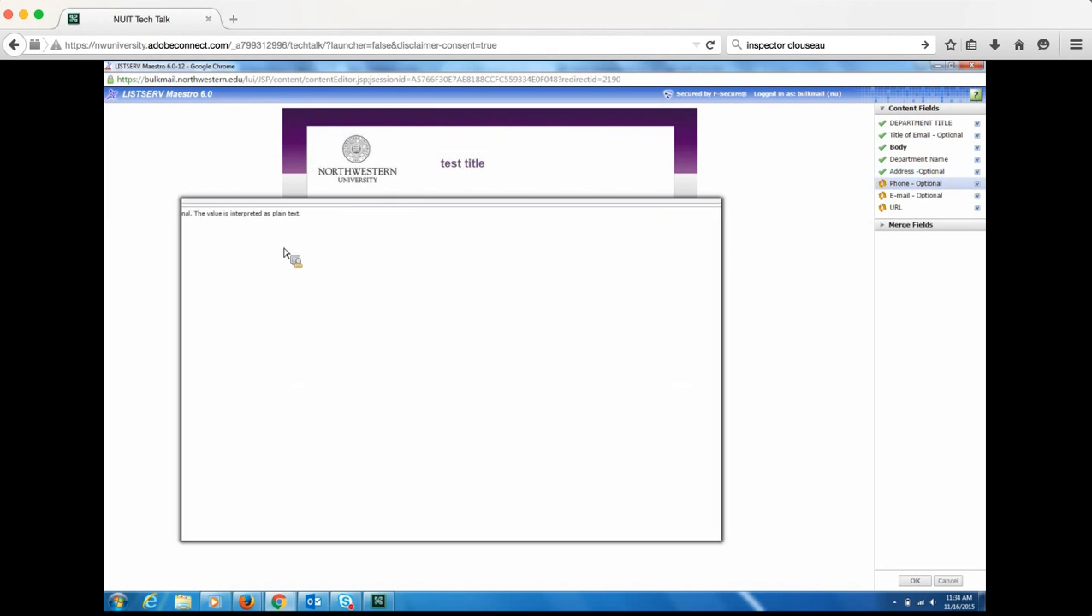
pyautogui.hotkey('ctrl', 'a')
pyautogui.press('BackSpace')
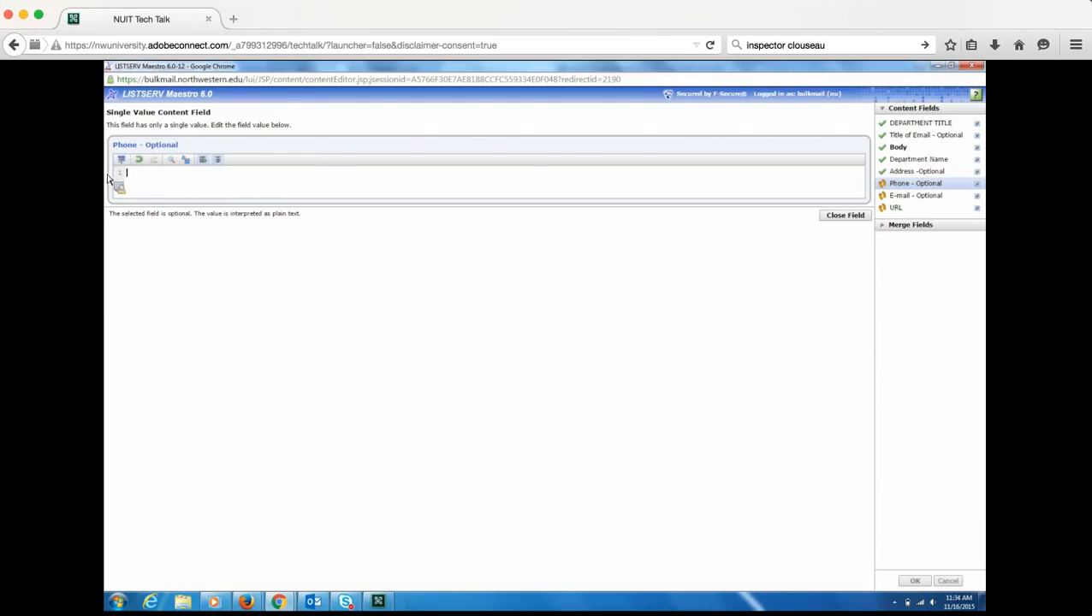
pyautogui.click(829, 217)
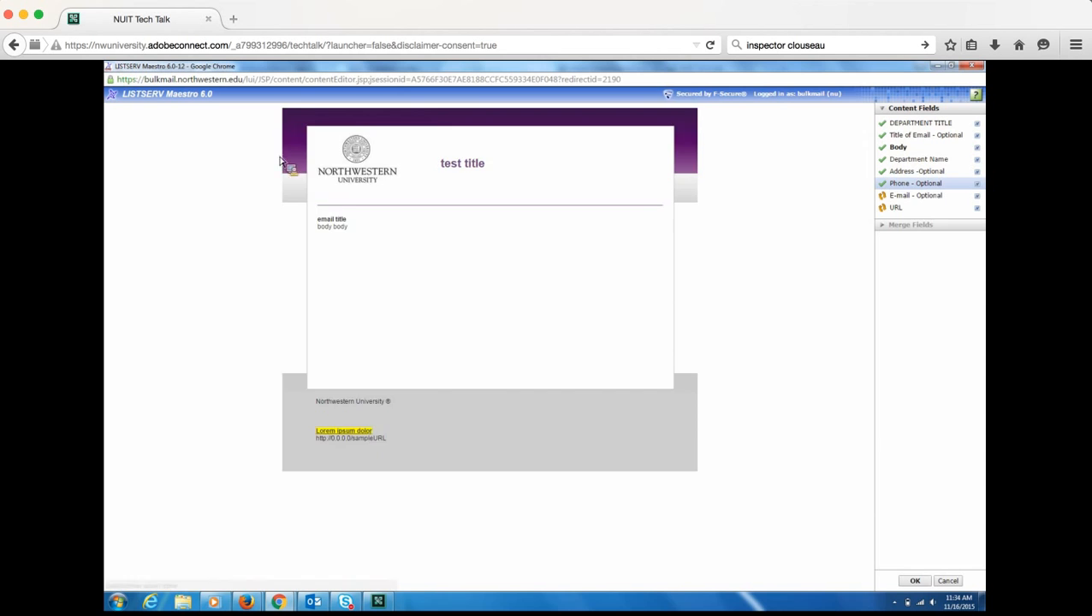
# - Clear the E-mail and sample URL footer placeholders
pyautogui.click(377, 437)
pyautogui.hotkey('ctrl', 'a')
pyautogui.press('BackSpace')
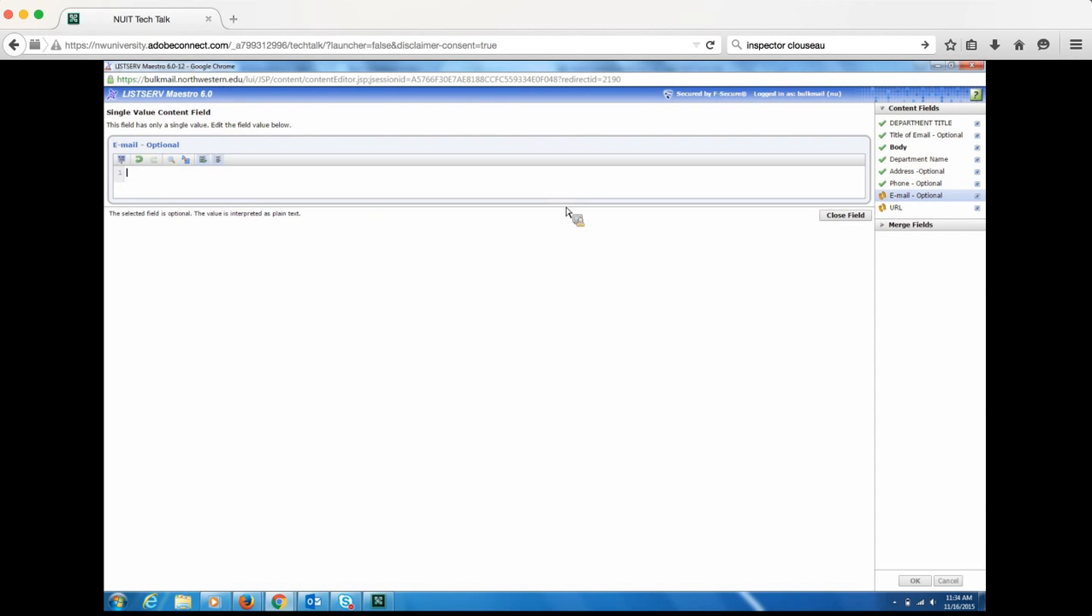
pyautogui.click(850, 215)
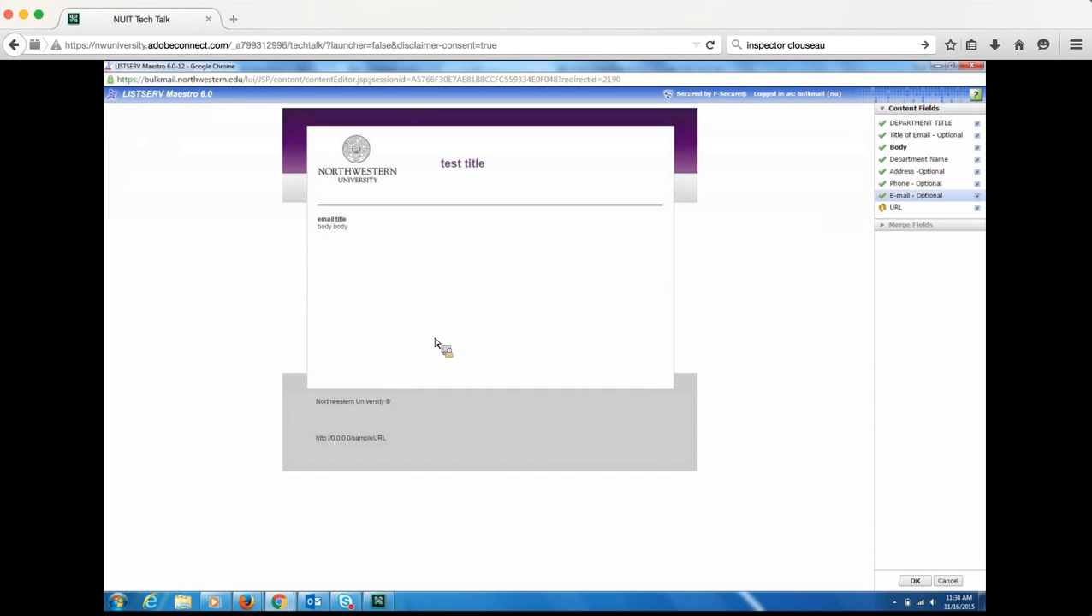
pyautogui.click(370, 445)
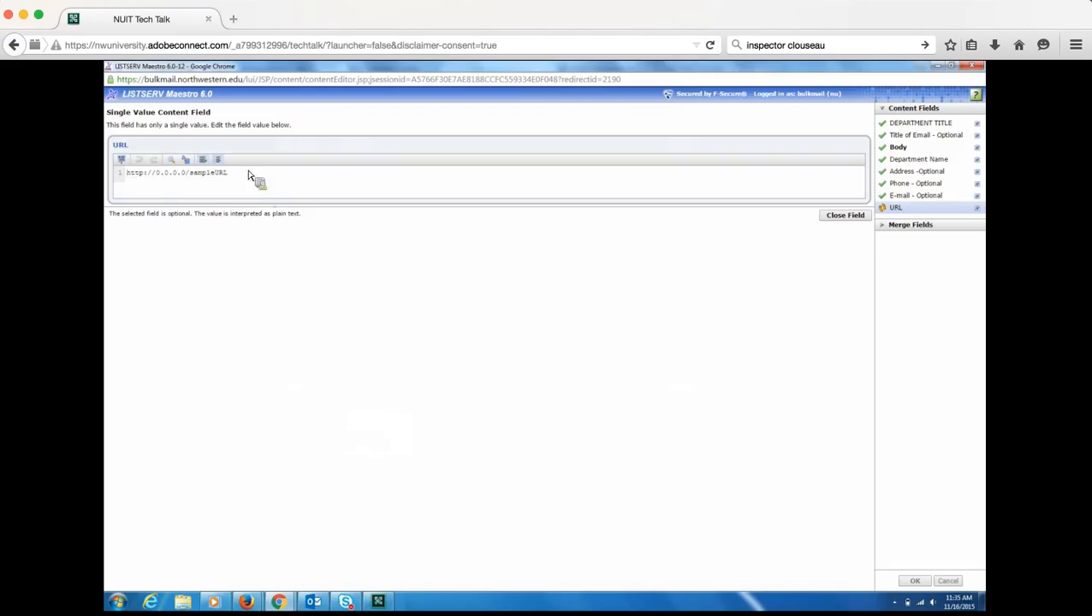
pyautogui.hotkey('ctrl', 'a')
pyautogui.click(143, 182)
pyautogui.hotkey('ctrl', 'a')
pyautogui.press('BackSpace')
pyautogui.click(846, 215)
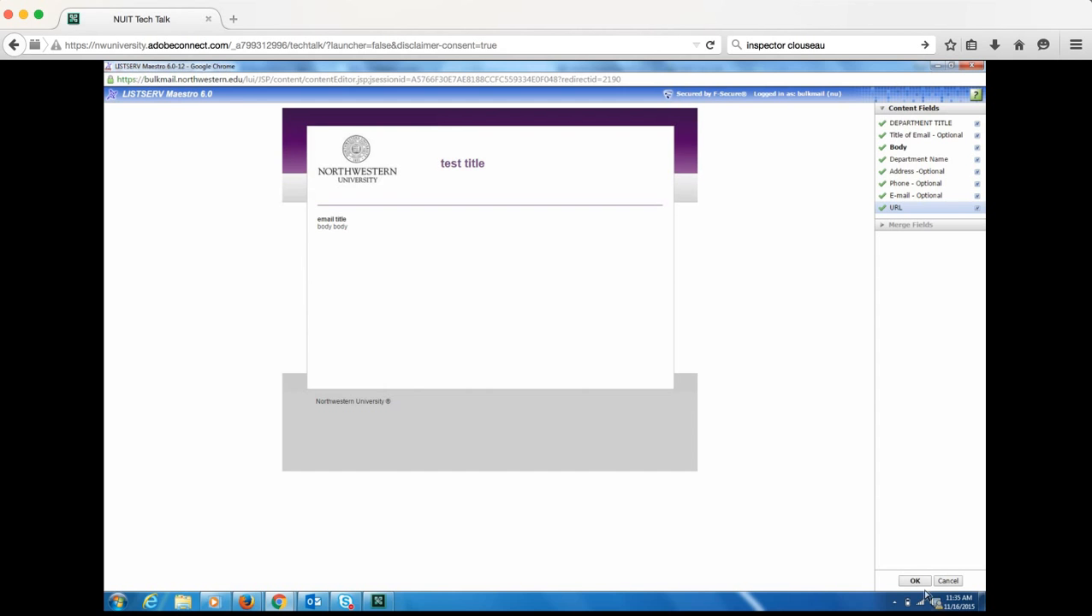
# - Save the template content and message definition, then return to the Explorer
pyautogui.click(915, 582)
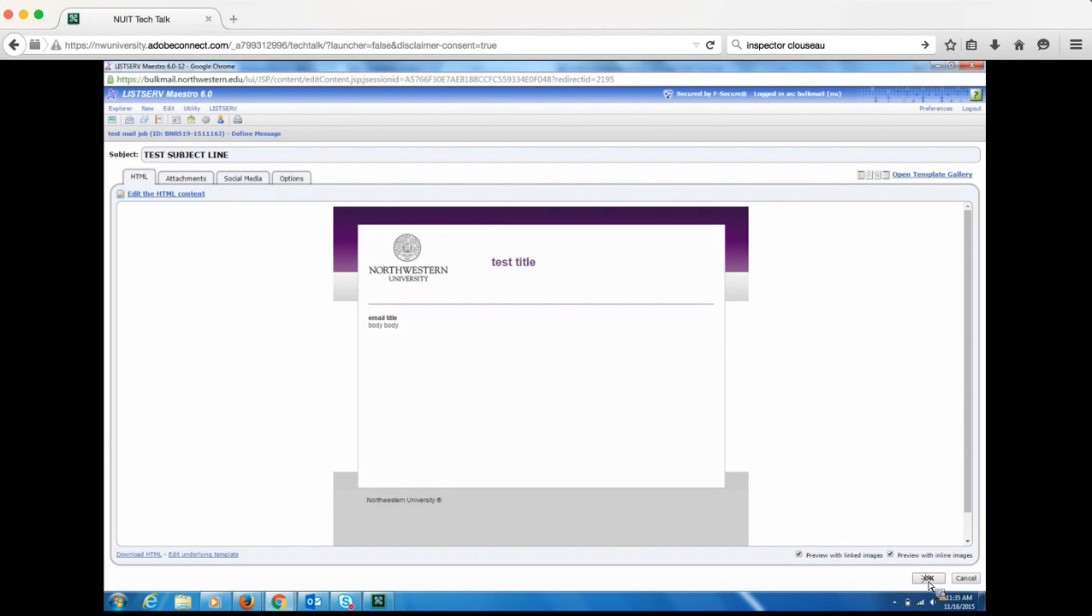
pyautogui.click(929, 580)
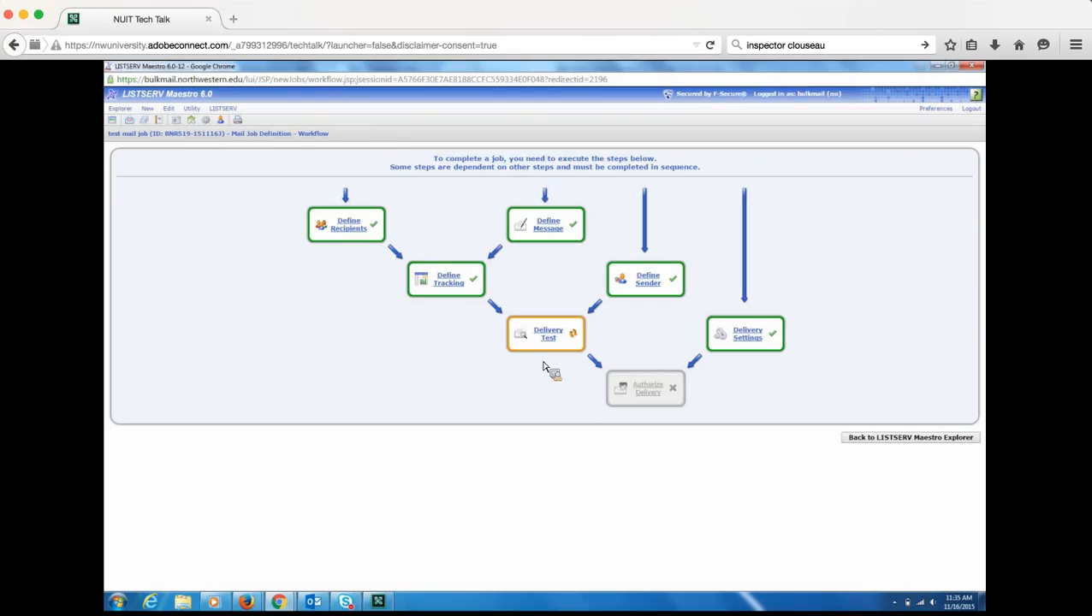
pyautogui.click(867, 441)
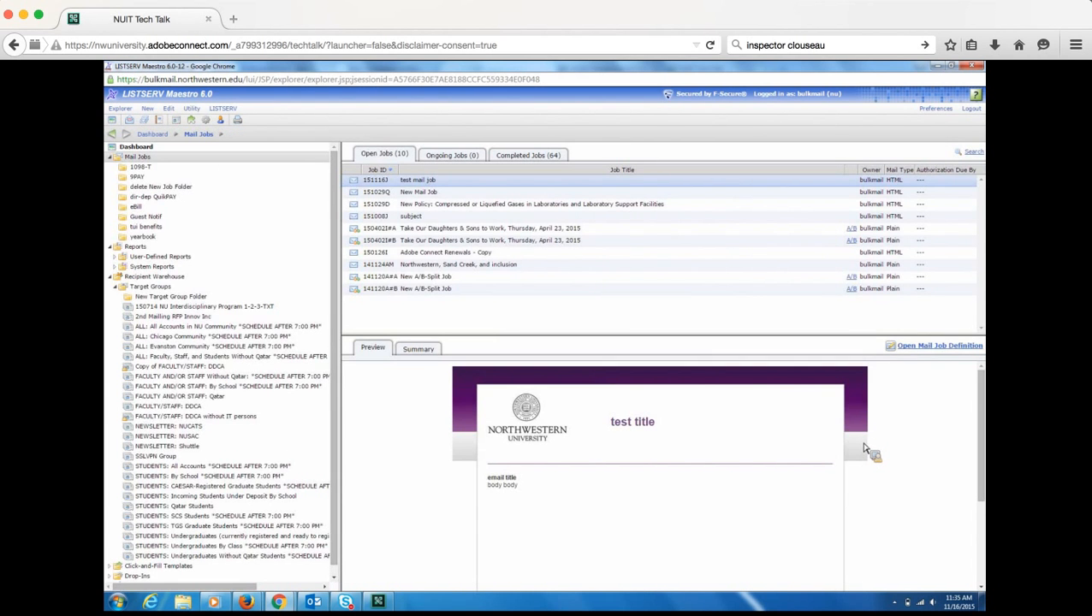
# - Create a combined report on the two selected completed jobs, including Bulk Email Service Maintenance
pyautogui.click(527, 157)
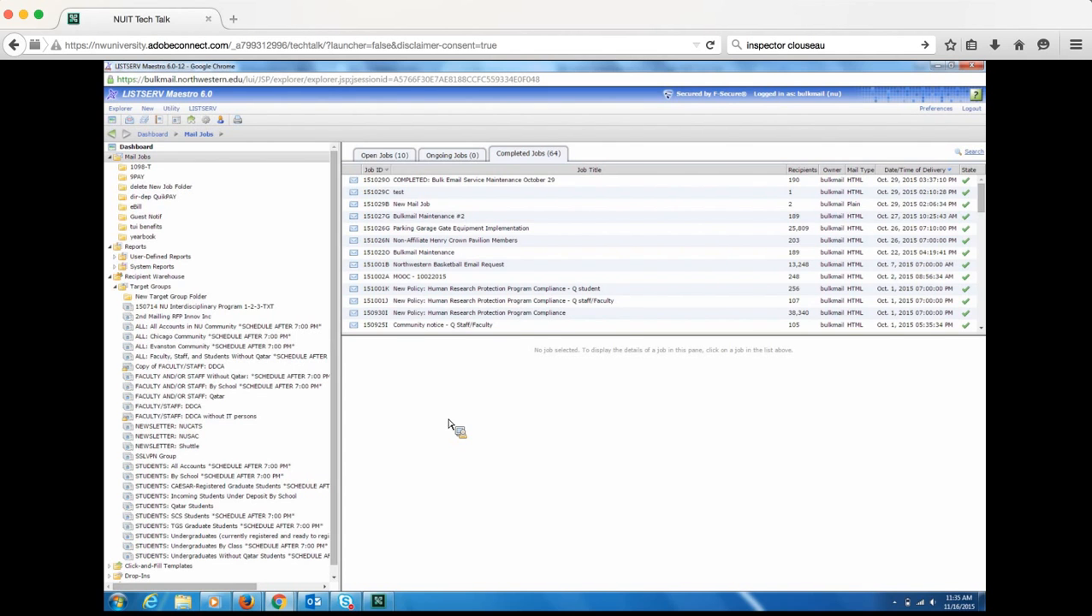
pyautogui.click(424, 181)
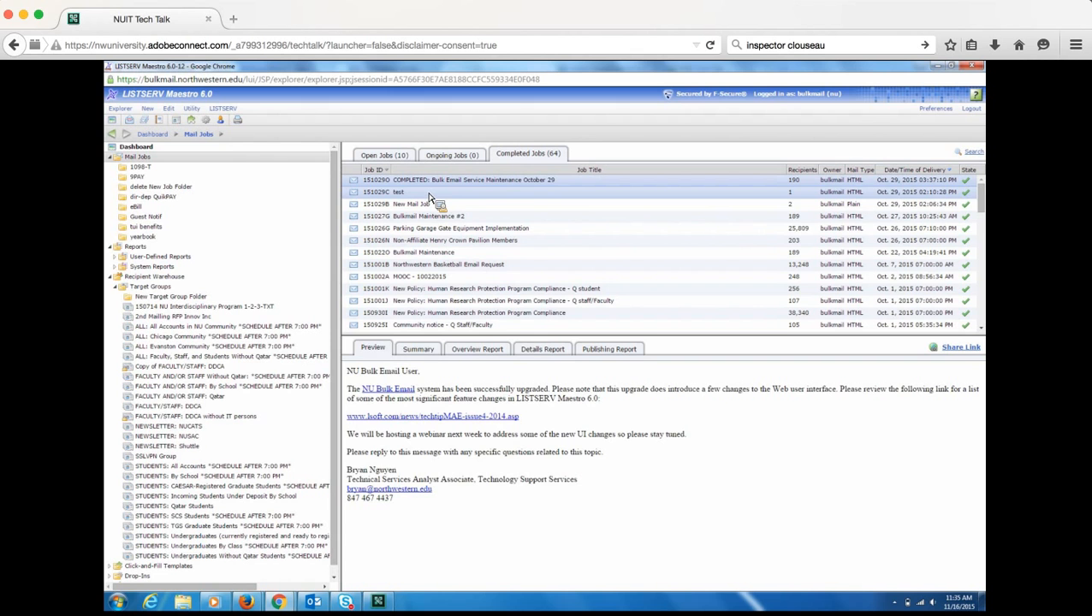
pyautogui.rightClick(430, 199)
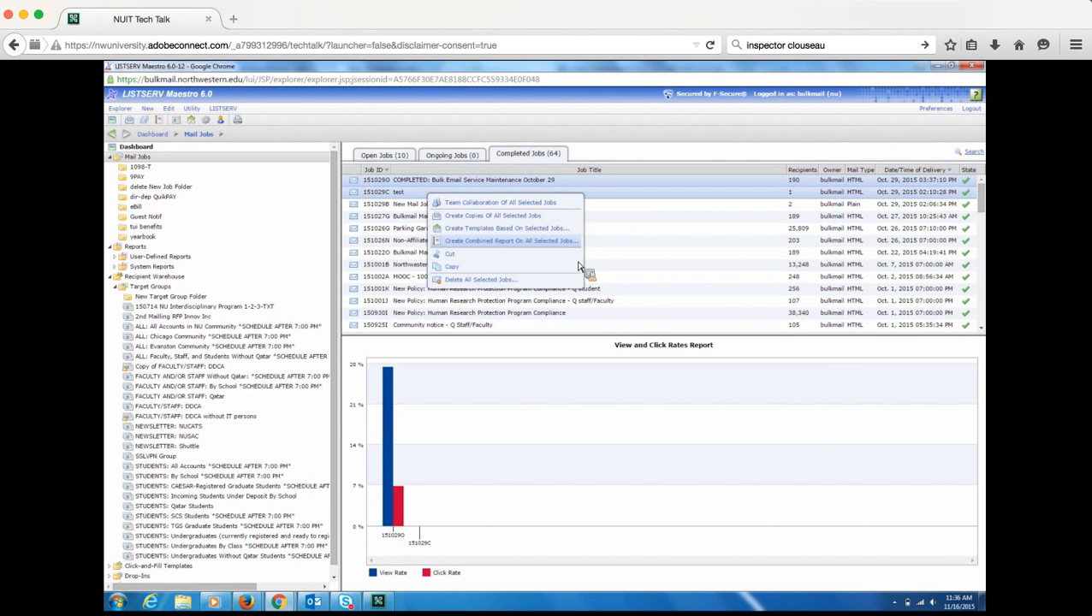
pyautogui.click(513, 240)
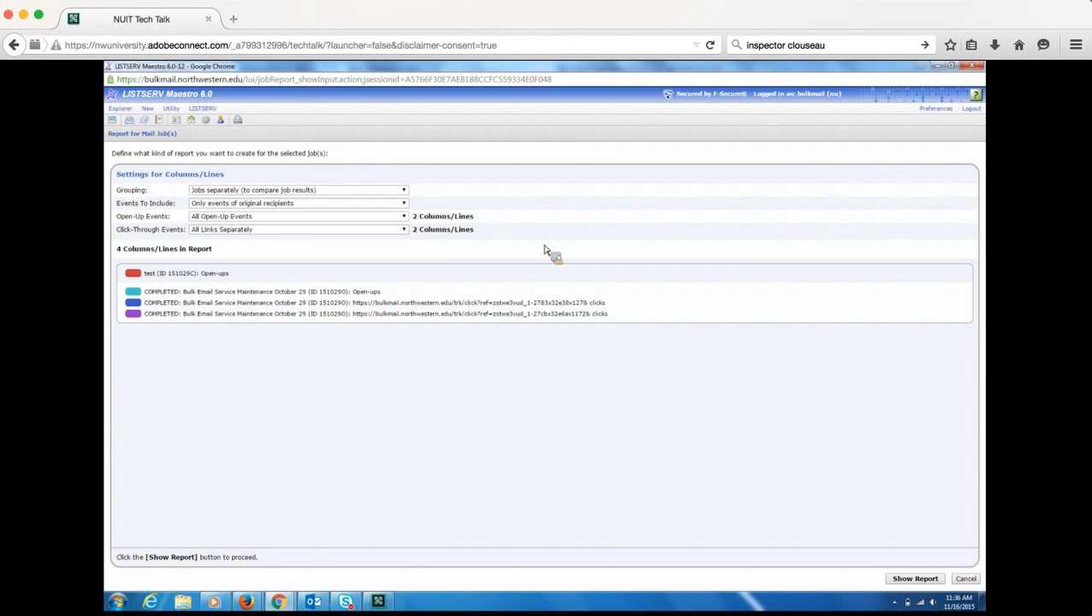
# - Keep separate job grouping, original-recipient events, all open-ups and separate links, then show the report
pyautogui.click(404, 191)
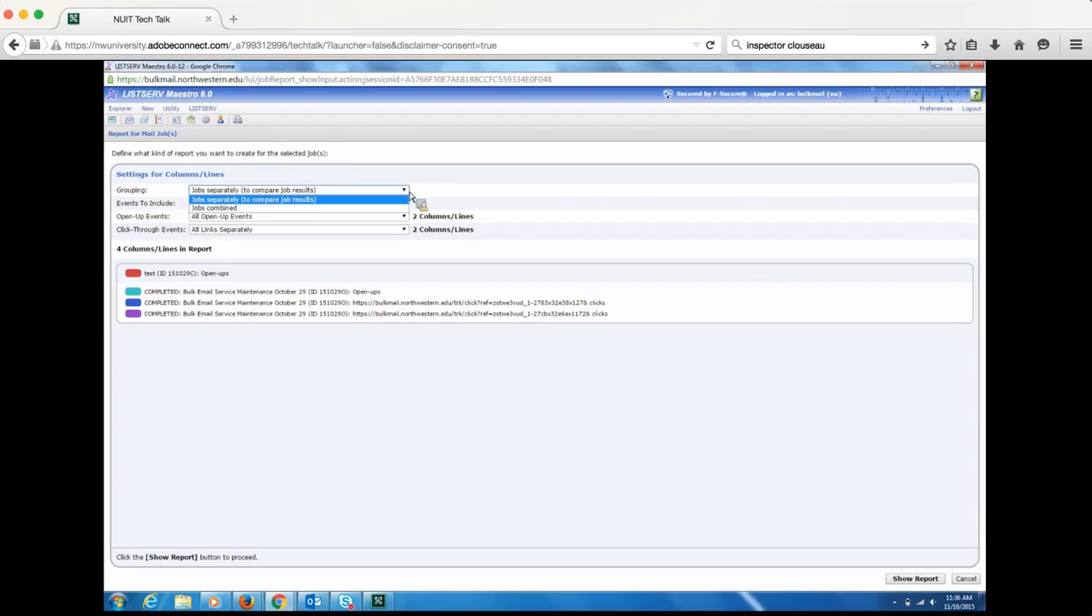
pyautogui.click(410, 198)
pyautogui.click(404, 204)
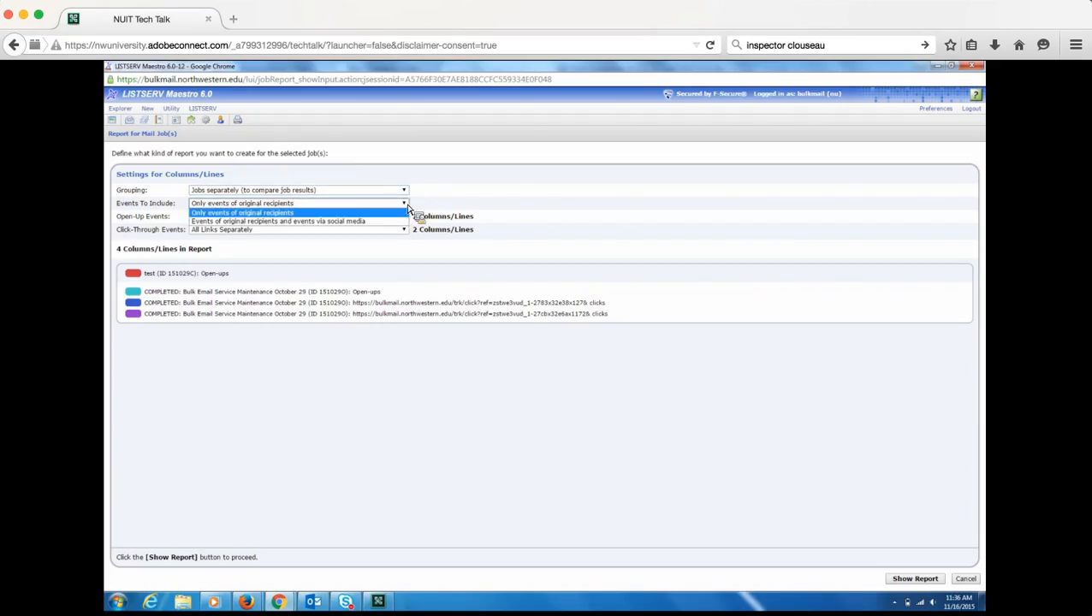
pyautogui.click(404, 203)
pyautogui.click(406, 217)
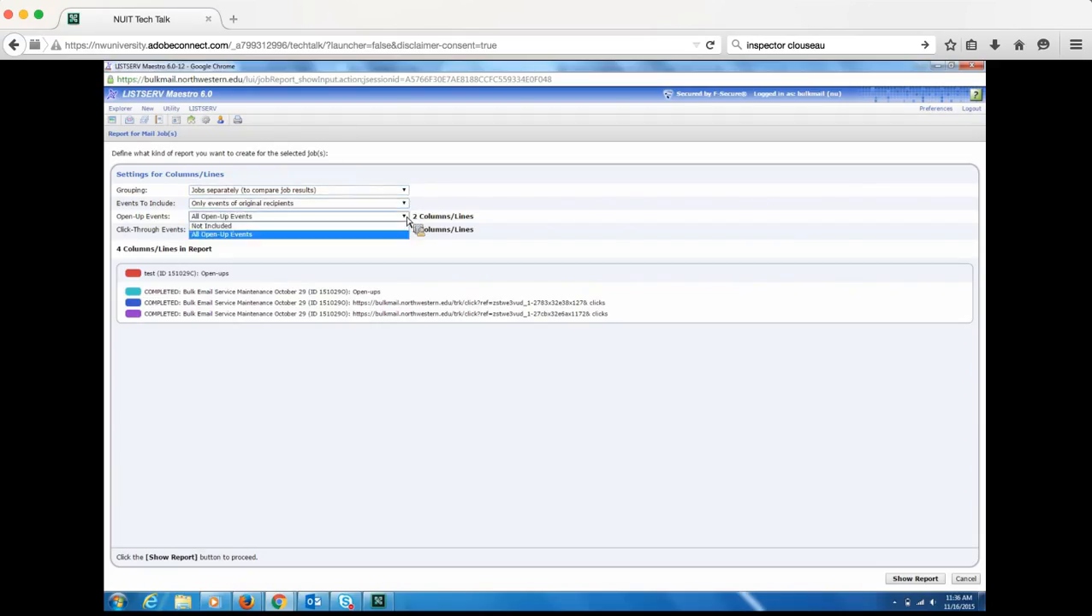
pyautogui.click(407, 219)
pyautogui.click(406, 230)
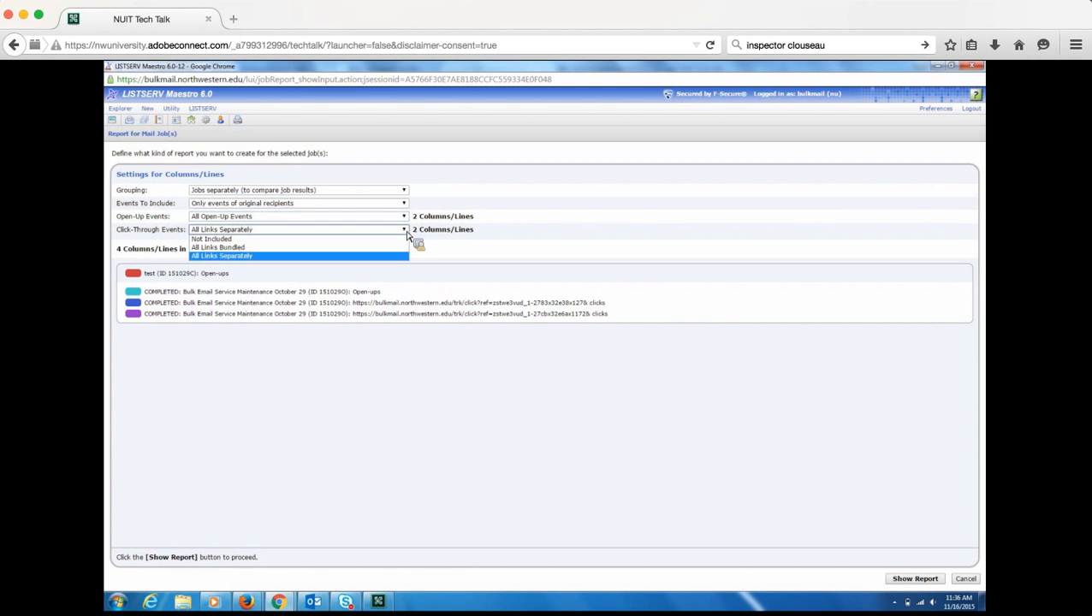
pyautogui.click(408, 237)
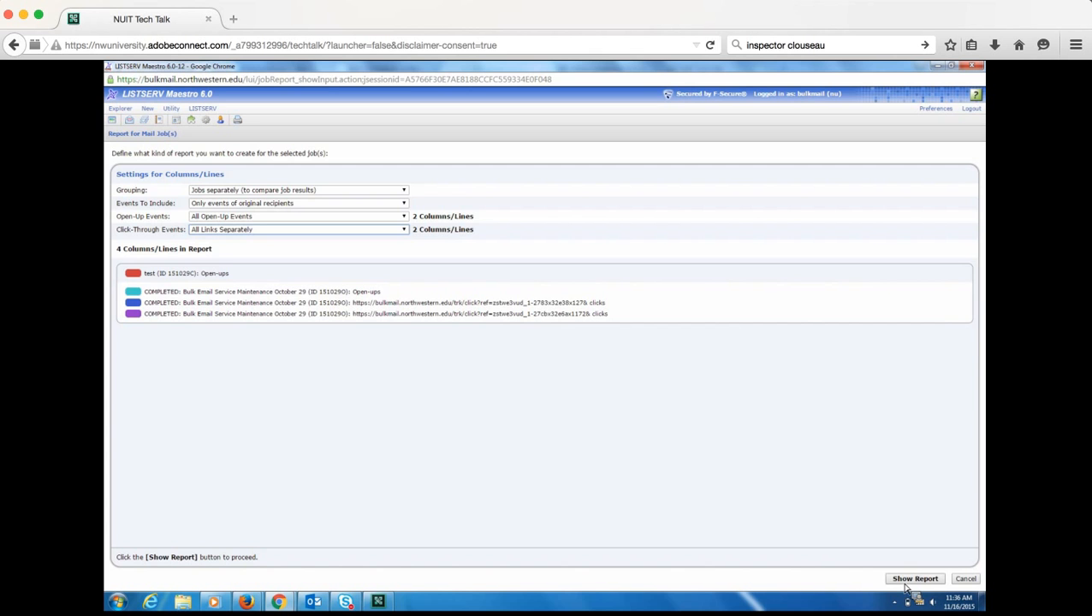
pyautogui.click(909, 581)
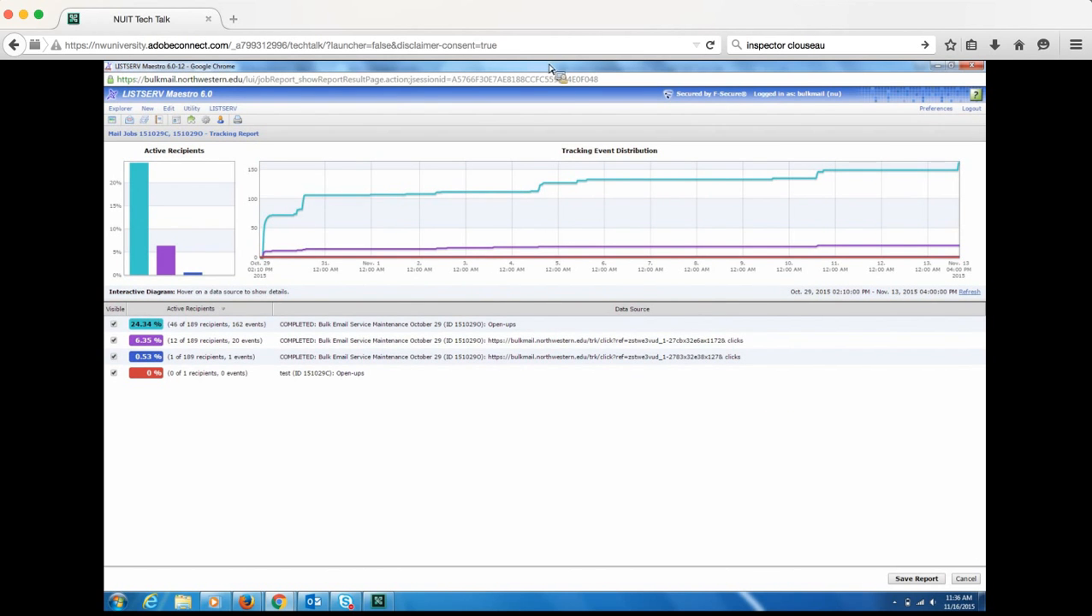
# - Inspect the open-up and link-click data points on the tracking report chart
pyautogui.moveTo(505, 197)
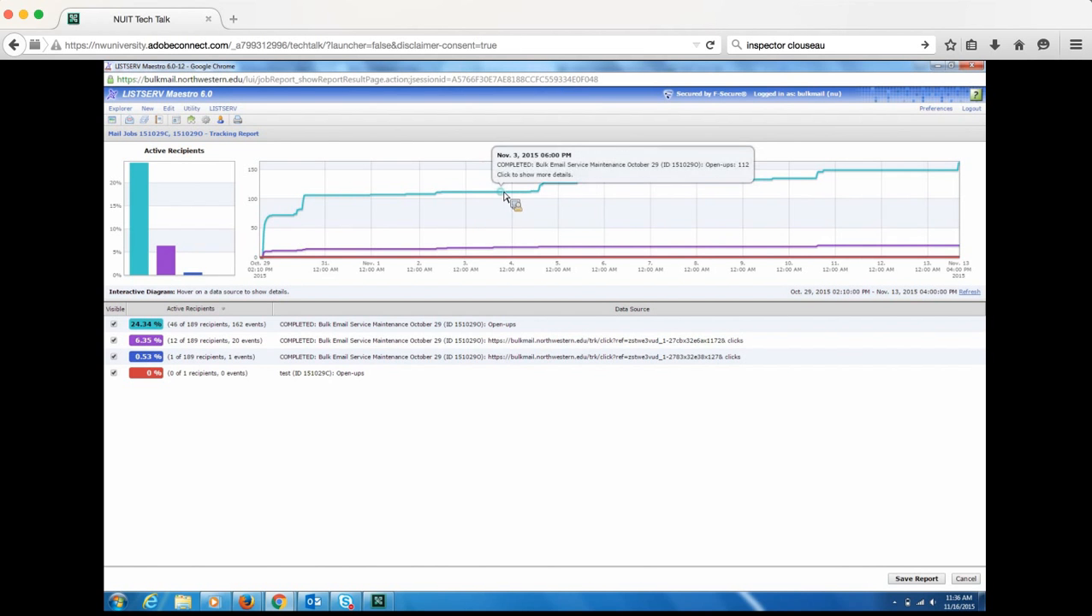
pyautogui.moveTo(557, 194)
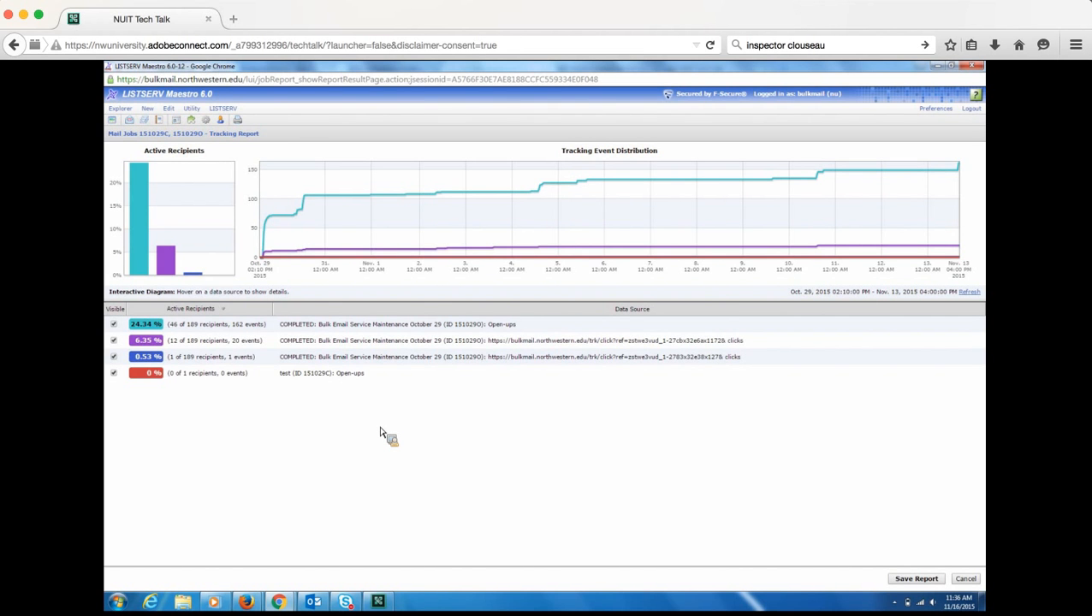
# - Close the report, log back in with the account password, and maximize the Maestro window
pyautogui.click(972, 68)
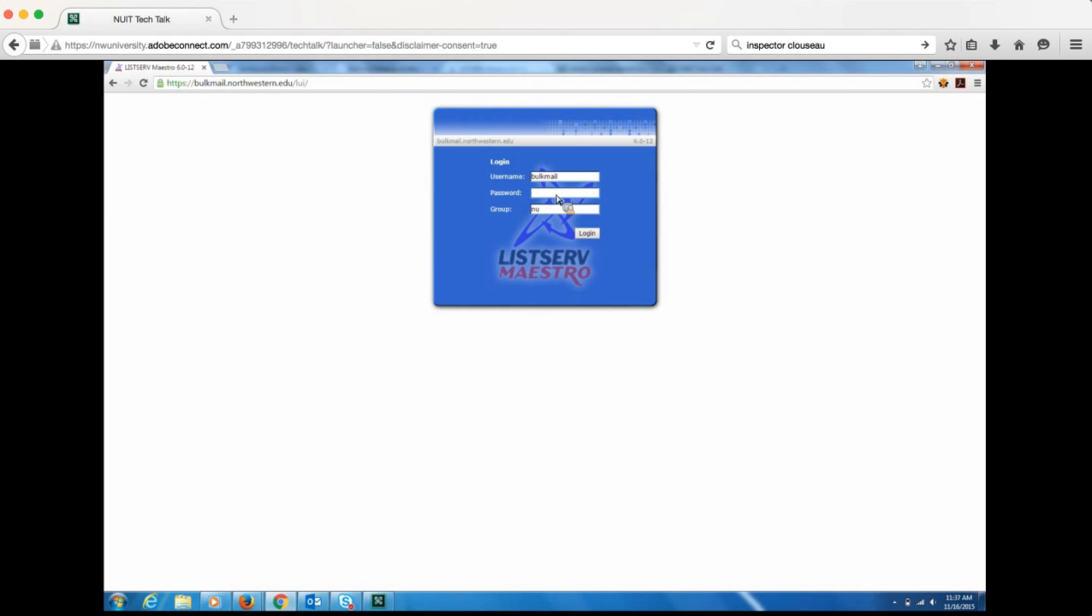
pyautogui.write('*****')
pyautogui.press('Return')
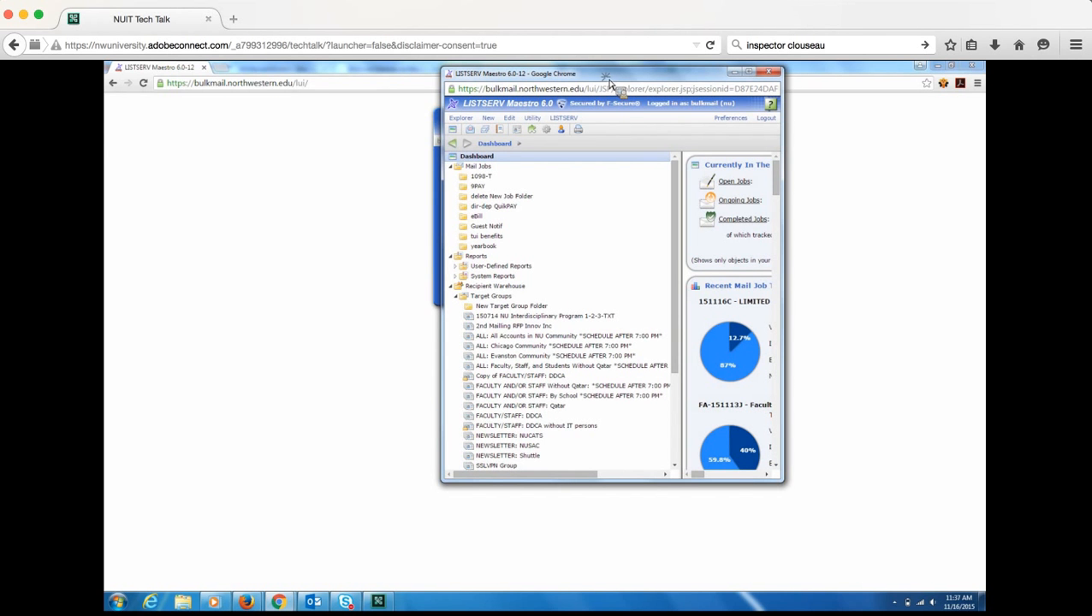
pyautogui.moveTo(609, 81); pyautogui.dragTo(609, 63)
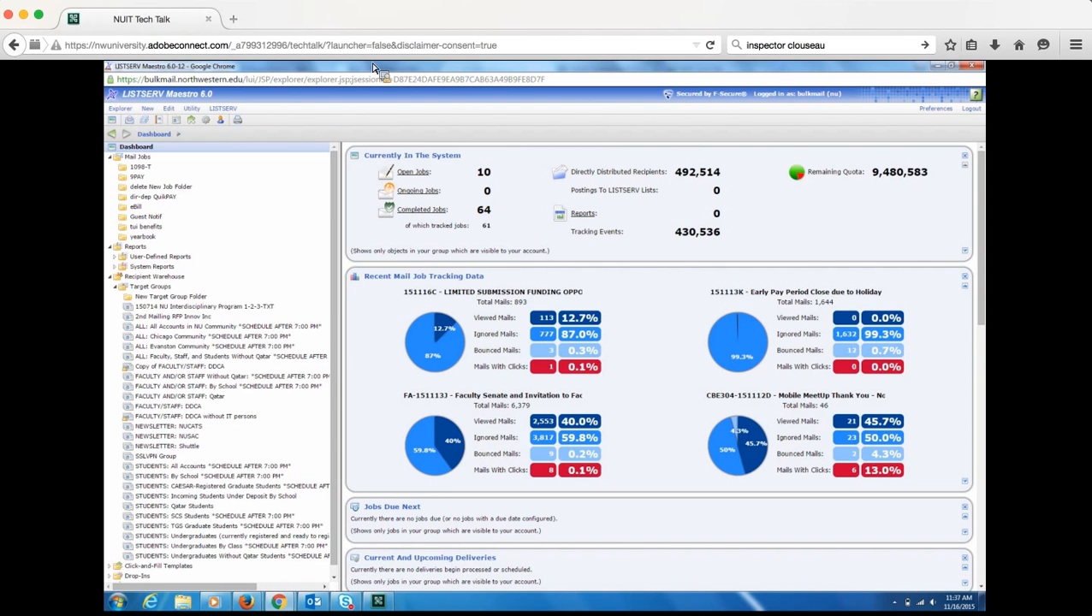
# - Select the first four open mail jobs, starting with test mail job, and bring up their actions menu
pyautogui.click(421, 178)
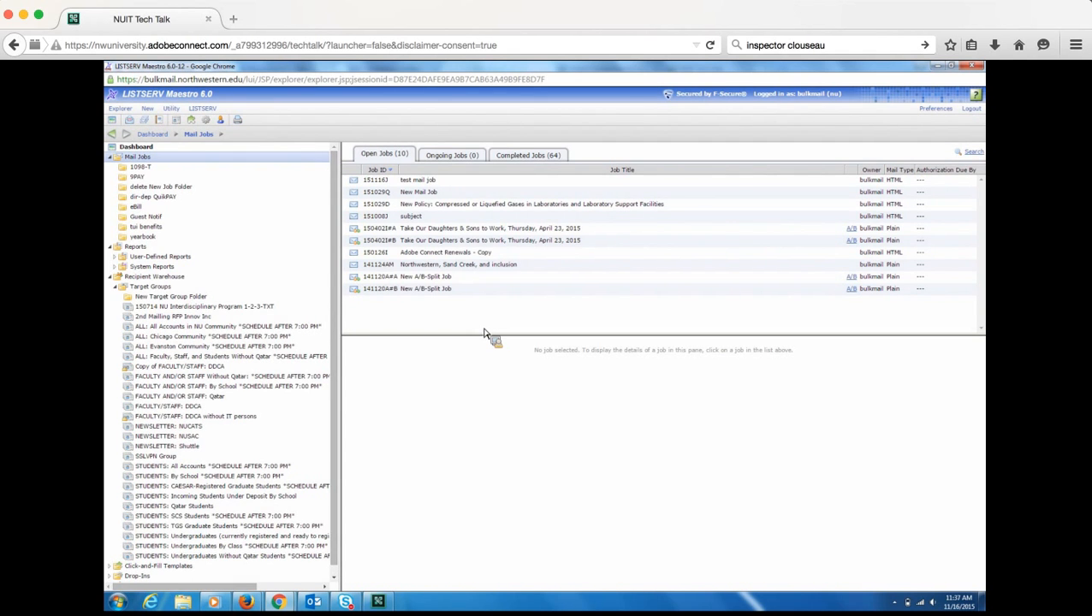
pyautogui.click(422, 187)
pyautogui.keyDown('ctrl'); pyautogui.click(429, 194); pyautogui.keyUp('ctrl')
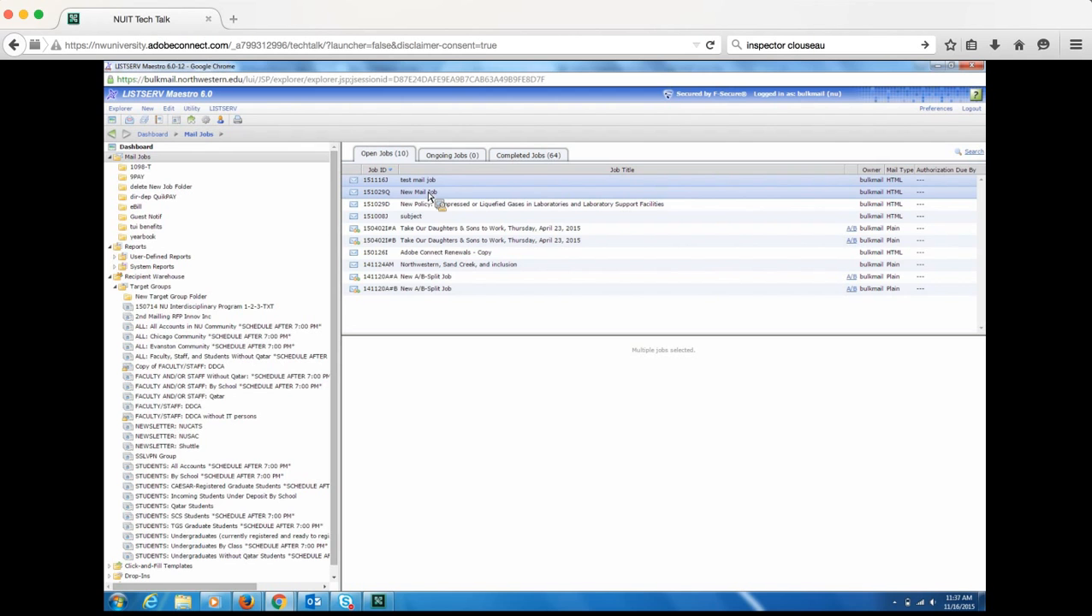
pyautogui.moveTo(431, 196)
pyautogui.mouseDown()
pyautogui.moveTo(435, 253)
pyautogui.moveTo(441, 141)
pyautogui.moveTo(419, 244)
pyautogui.moveTo(433, 415)
pyautogui.moveTo(458, 231)
pyautogui.moveTo(439, 190)
pyautogui.mouseUp()
pyautogui.click(436, 184)
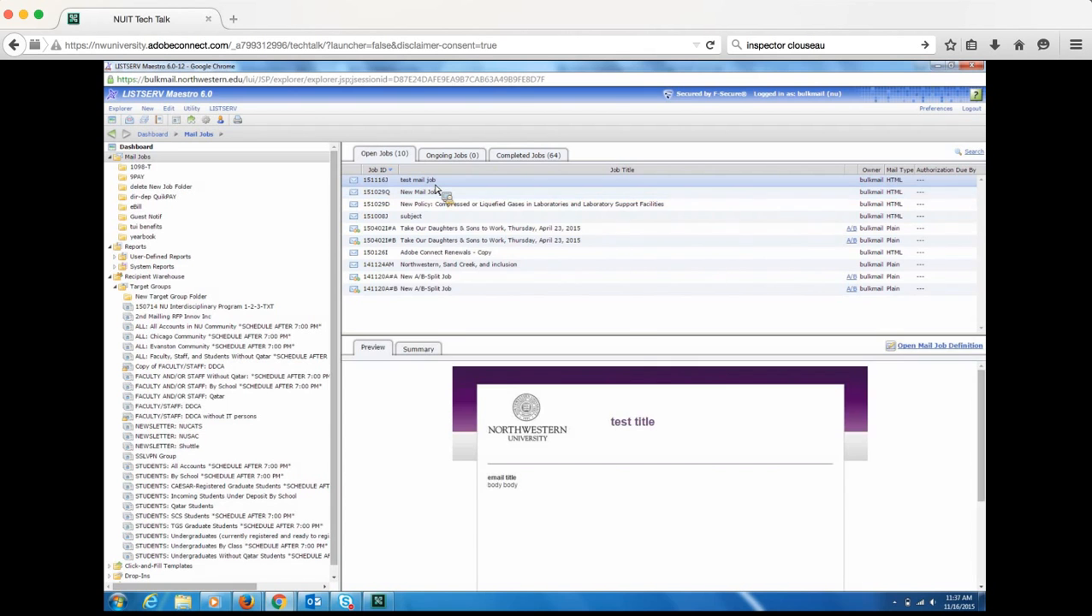
pyautogui.rightClick(435, 185)
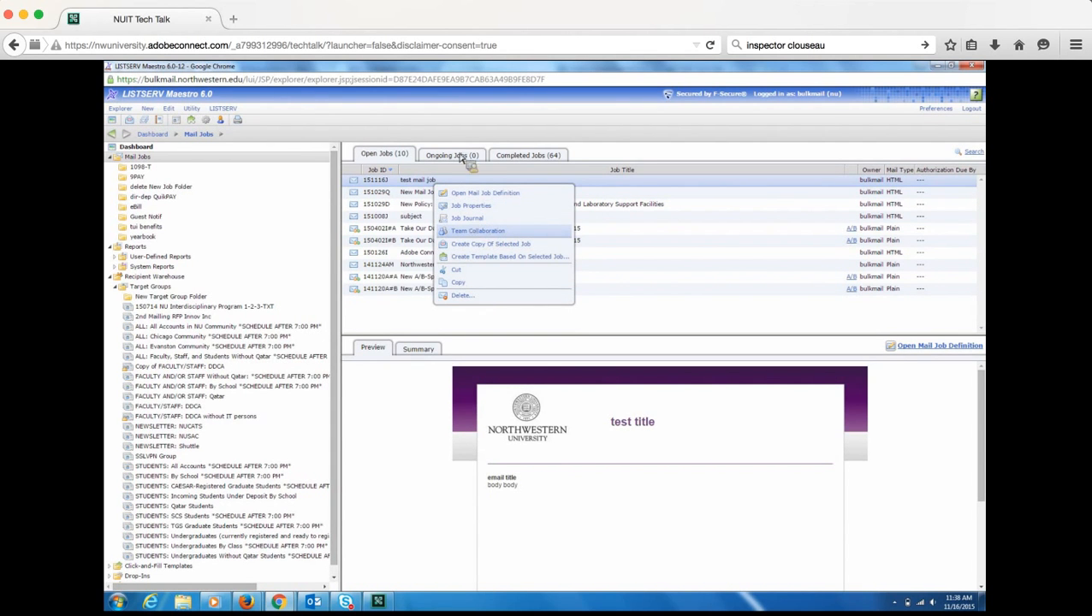
pyautogui.keyDown('ctrl'); pyautogui.click(420, 194); pyautogui.keyUp('ctrl')
pyautogui.keyDown('ctrl'); pyautogui.click(420, 205); pyautogui.keyUp('ctrl')
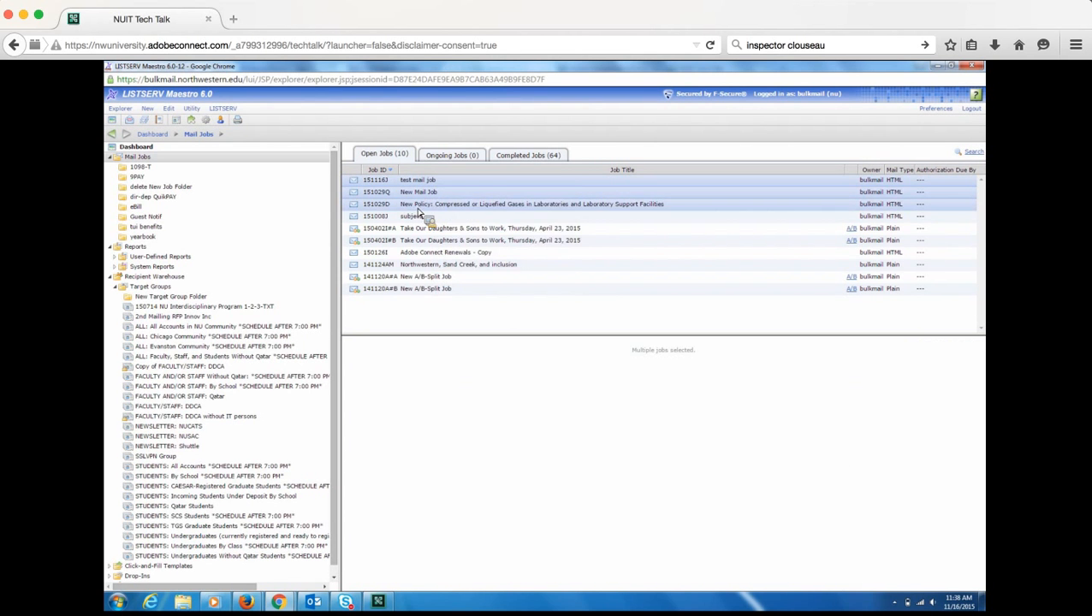
pyautogui.keyDown('ctrl'); pyautogui.click(419, 219); pyautogui.keyUp('ctrl')
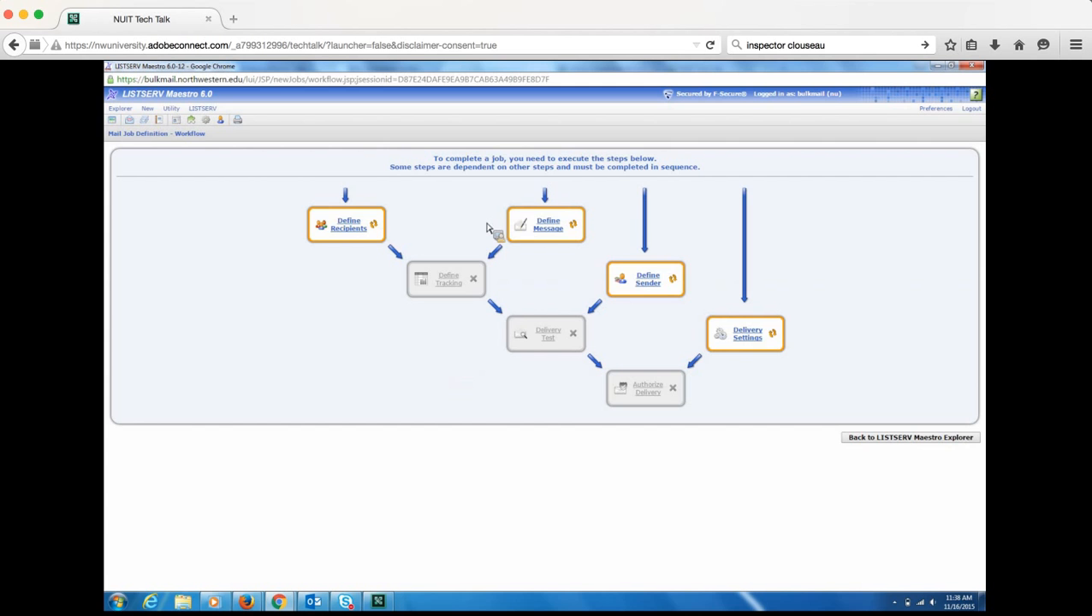
pyautogui.click(853, 436)
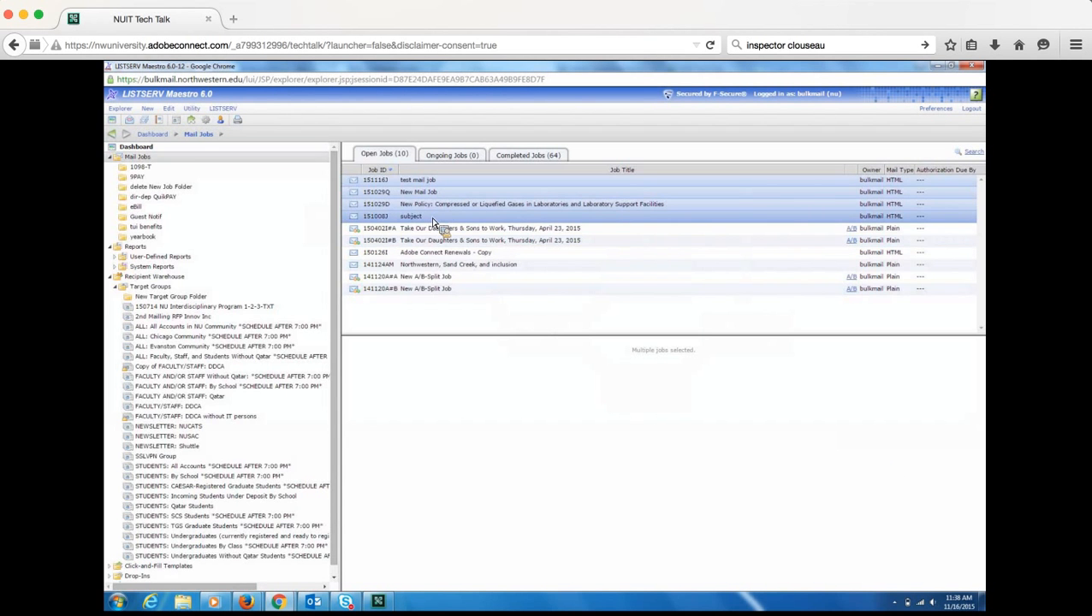
pyautogui.rightClick(434, 223)
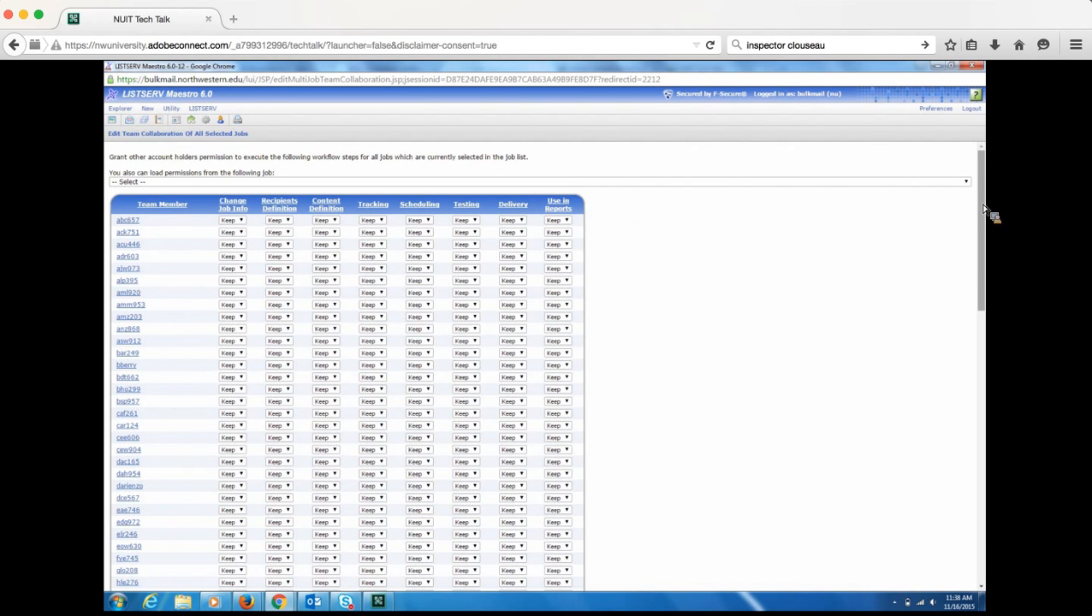
# - Set the first member's Recipients Definition to Yes, then cancel without saving the permissions
pyautogui.moveTo(992, 214); pyautogui.dragTo(954, 207)
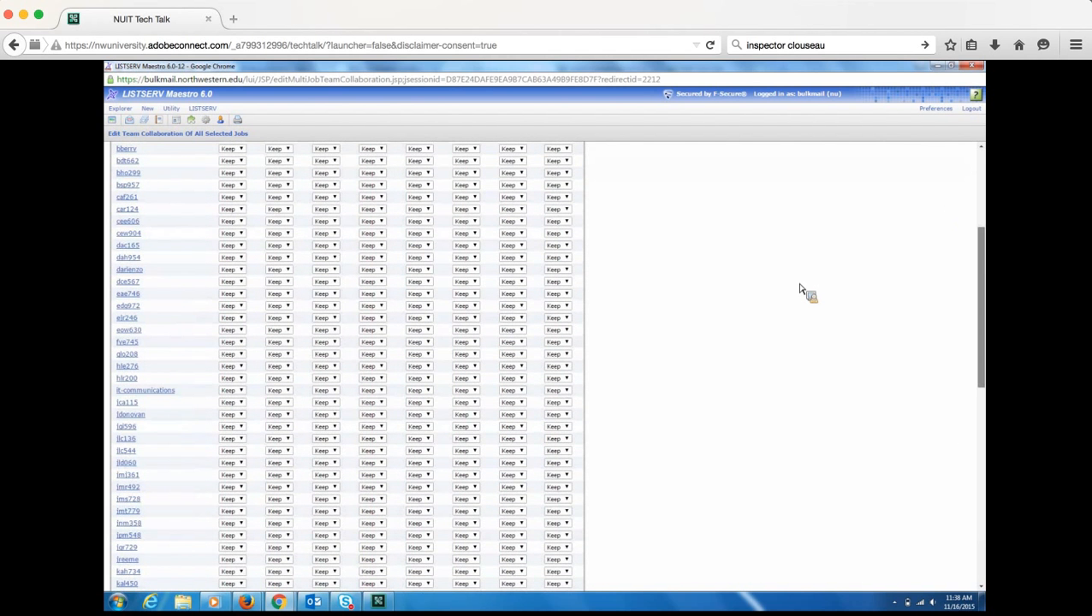
pyautogui.scroll(3, 801, 289)
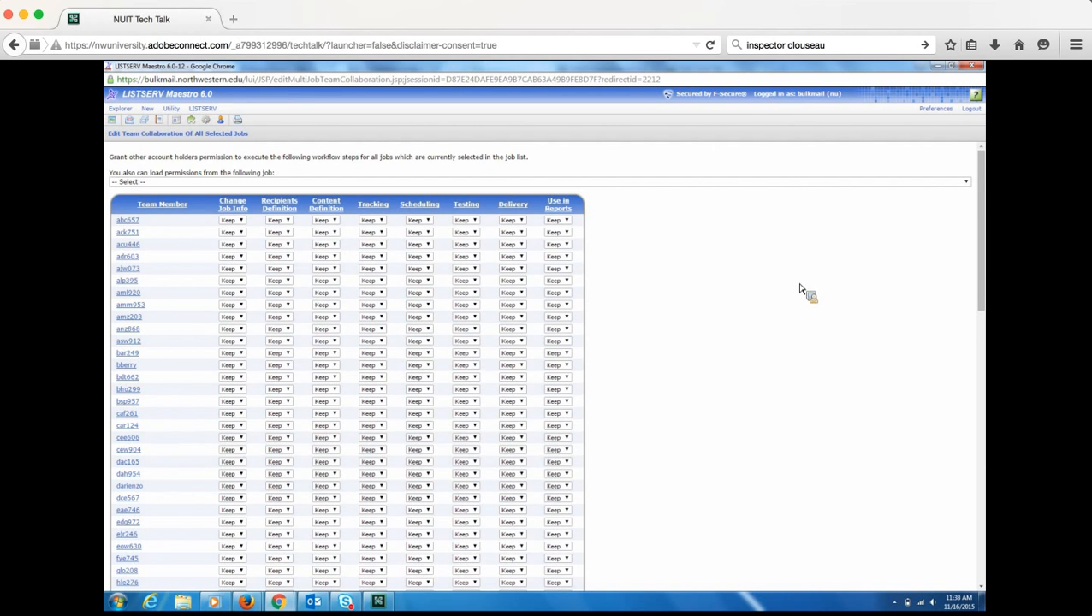
pyautogui.click(291, 223)
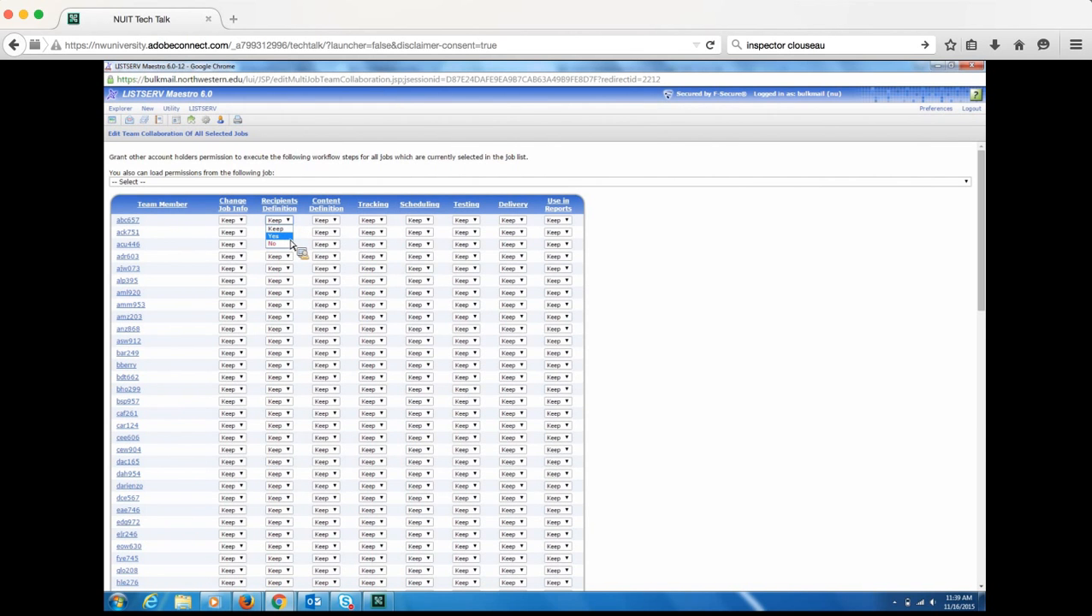
pyautogui.click(291, 237)
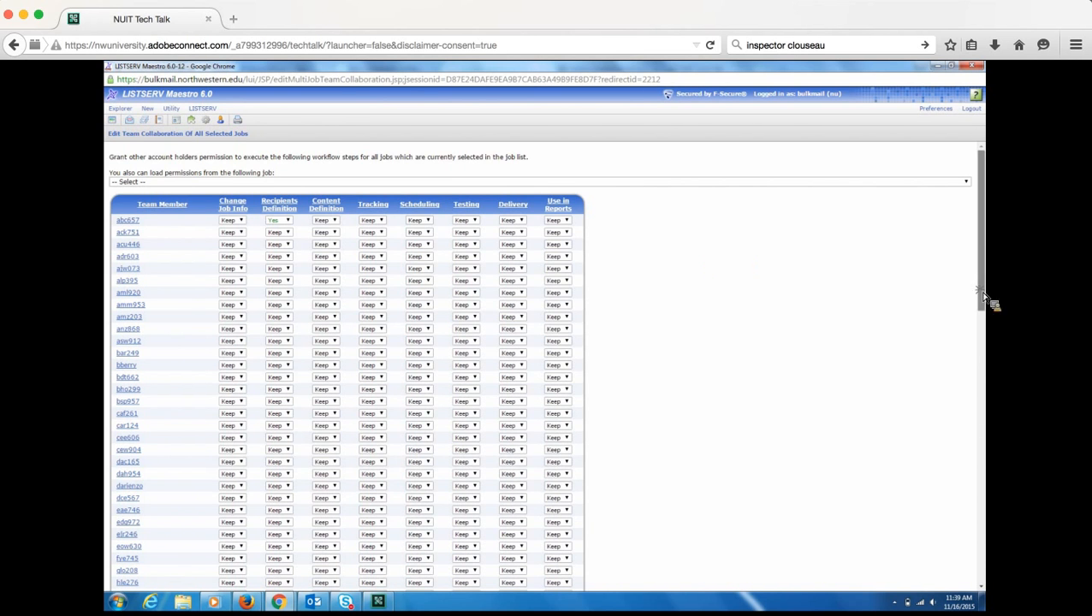
pyautogui.scroll(-3, 990, 302)
pyautogui.scroll(1, 719, 168)
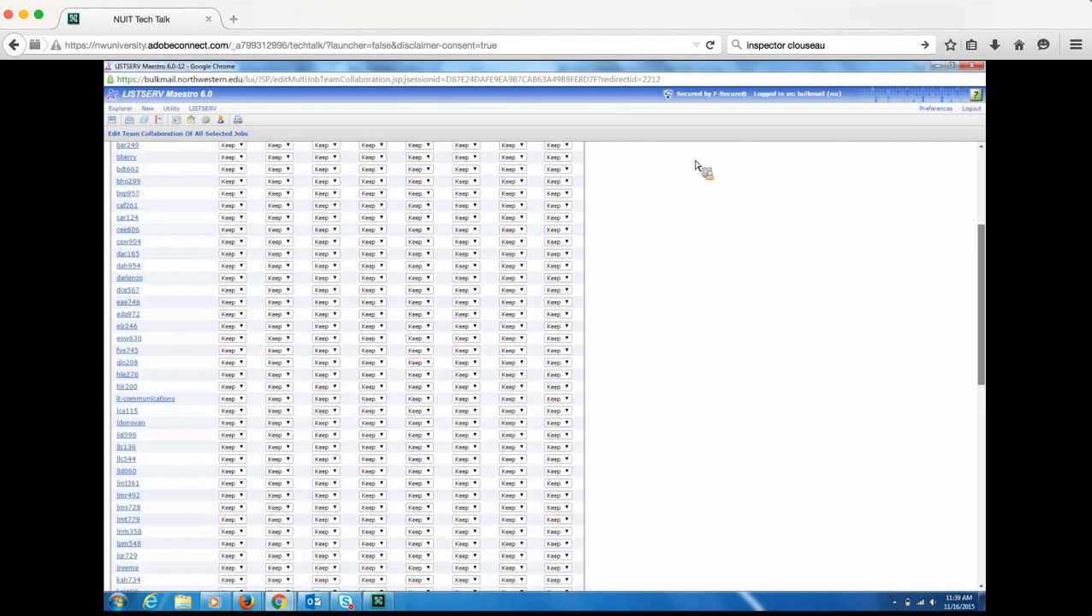
pyautogui.scroll(3, 719, 171)
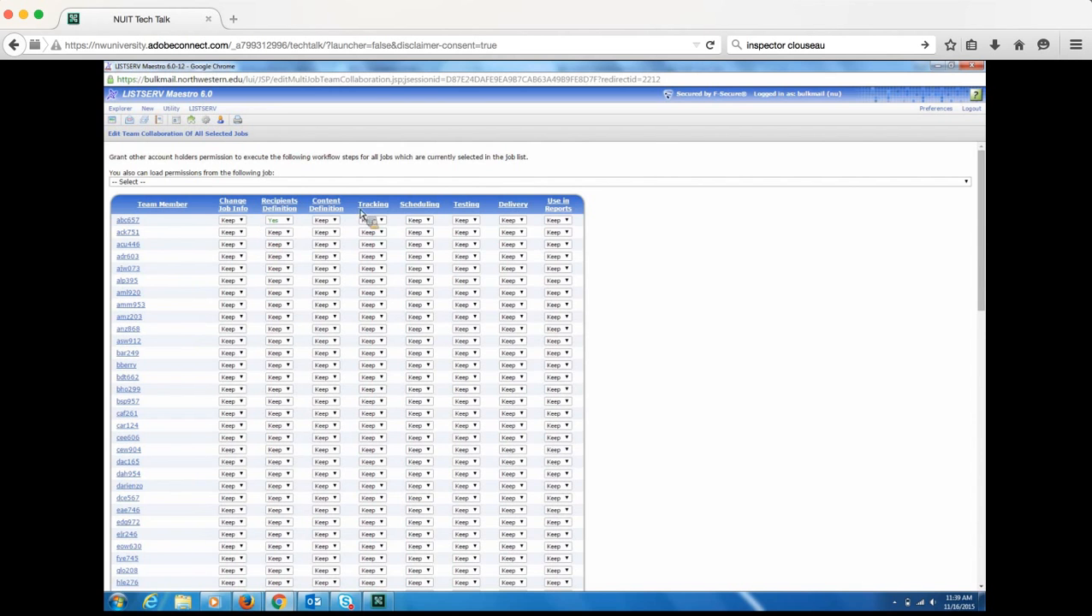
pyautogui.moveTo(985, 317); pyautogui.dragTo(968, 548)
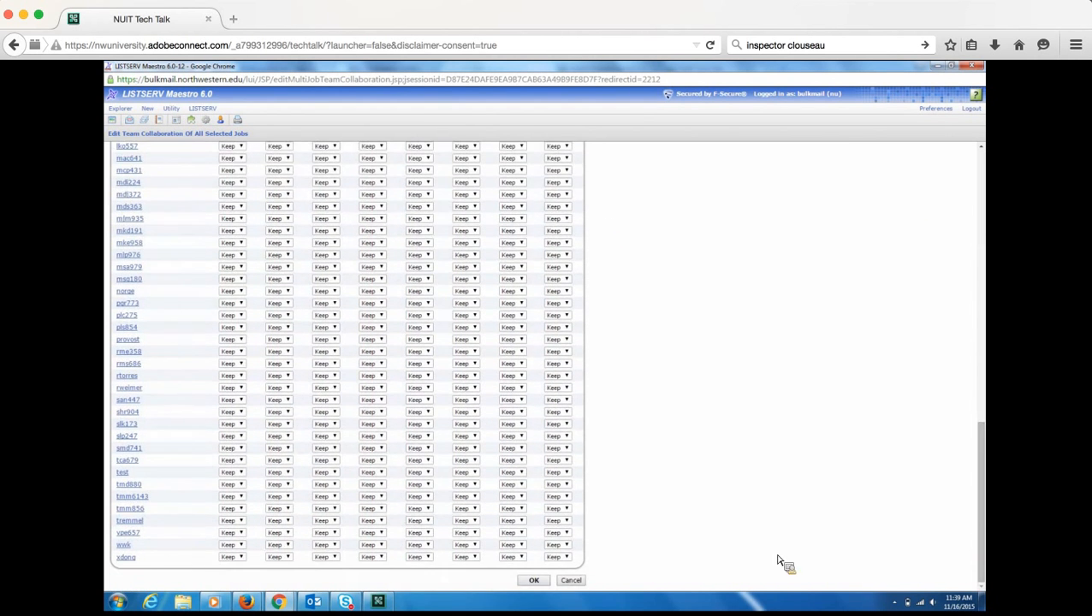
pyautogui.click(571, 582)
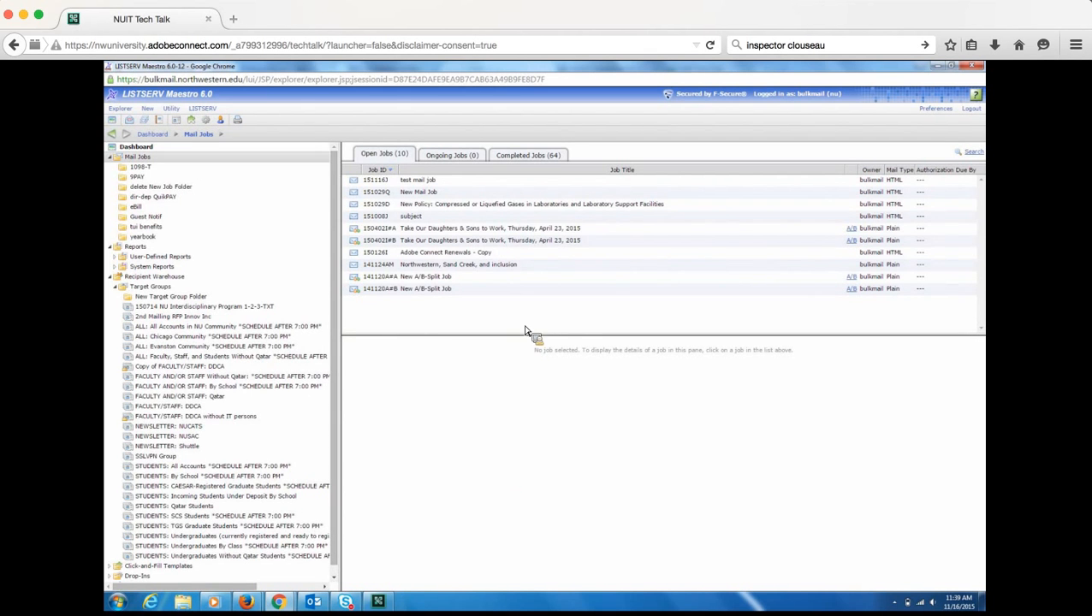
# - Select the three newest completed jobs to chart view and click rates, dismissing the server error
pyautogui.click(518, 157)
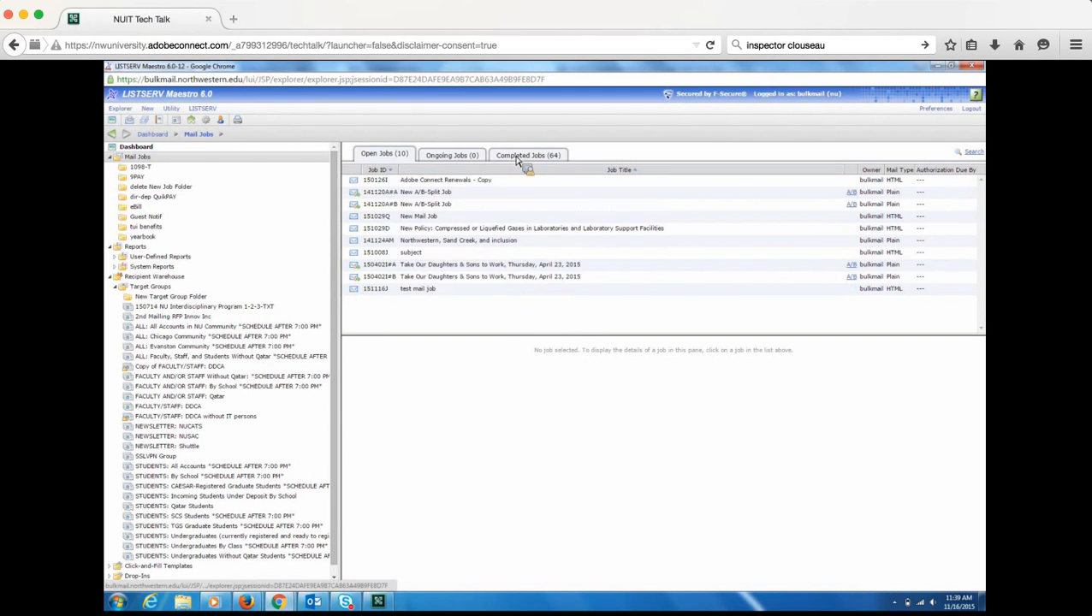
pyautogui.click(522, 156)
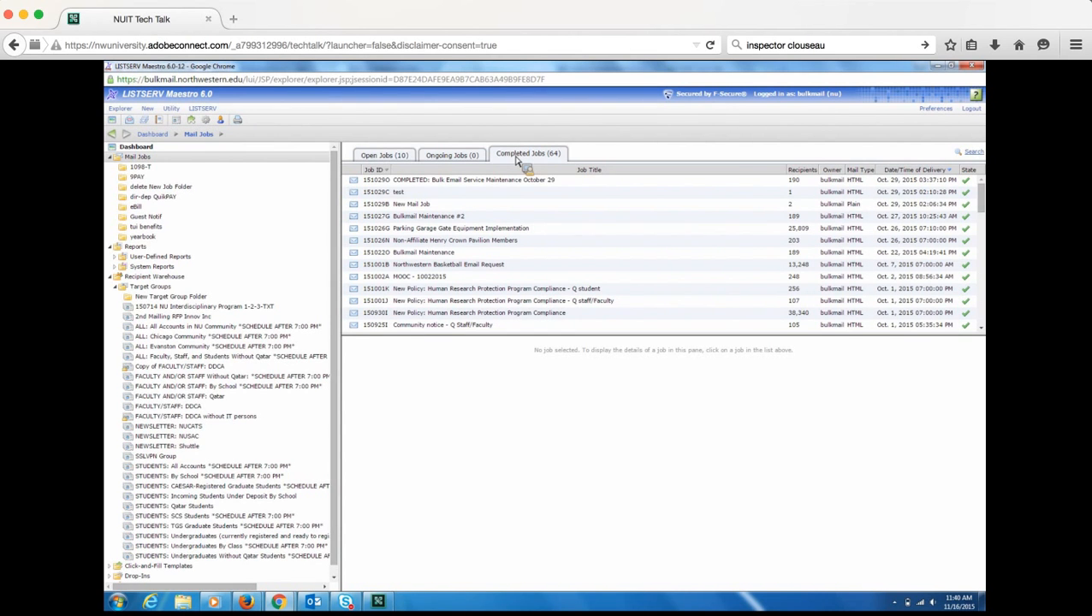
pyautogui.click(473, 180)
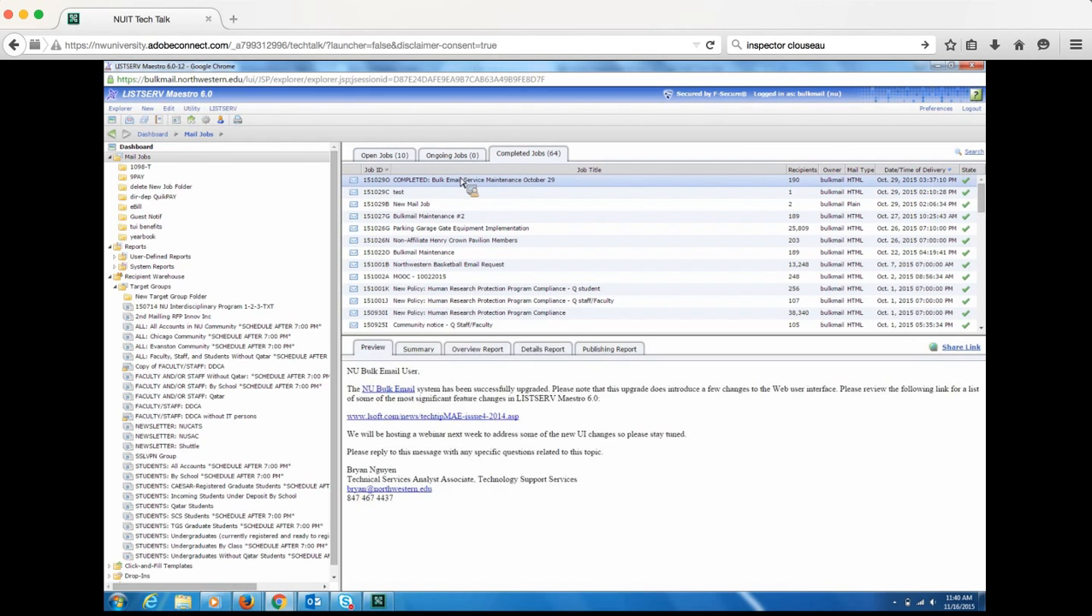
pyautogui.keyDown('ctrl'); pyautogui.click(437, 194); pyautogui.keyUp('ctrl')
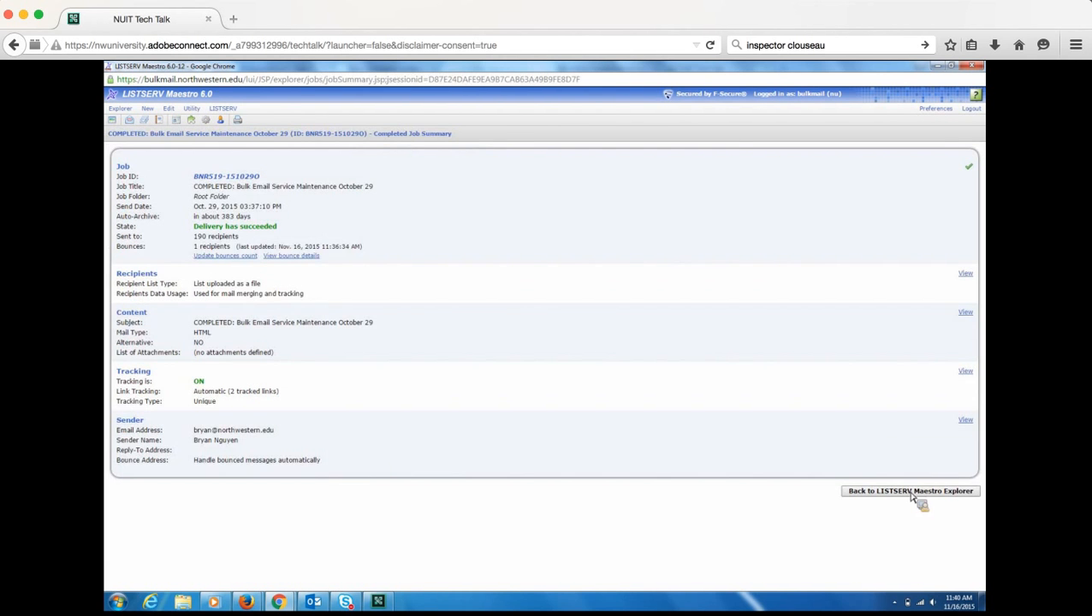
pyautogui.click(914, 495)
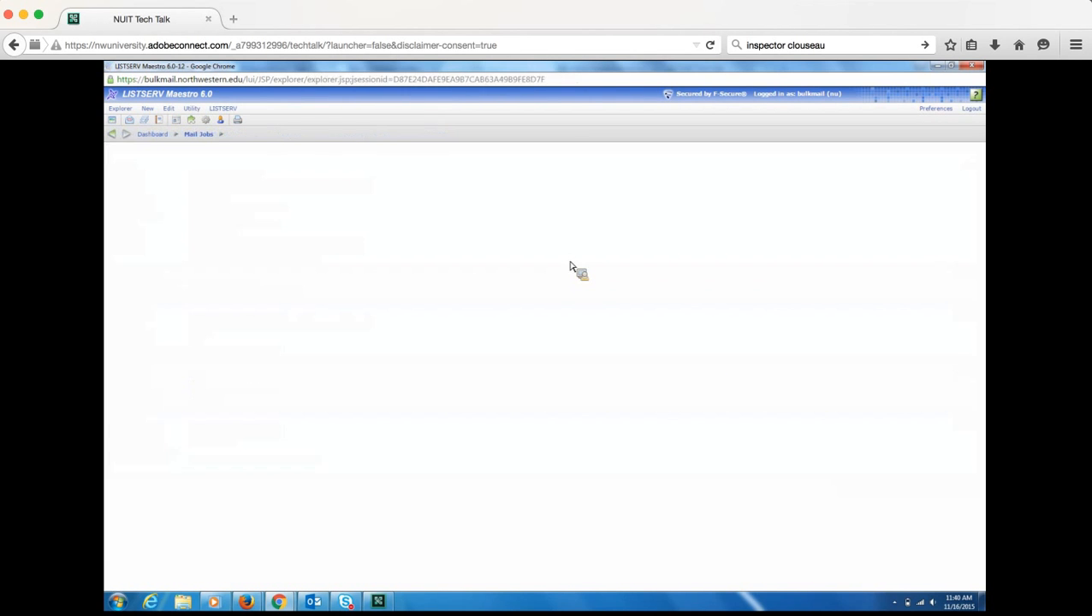
pyautogui.keyDown('ctrl'); pyautogui.click(425, 206); pyautogui.keyUp('ctrl')
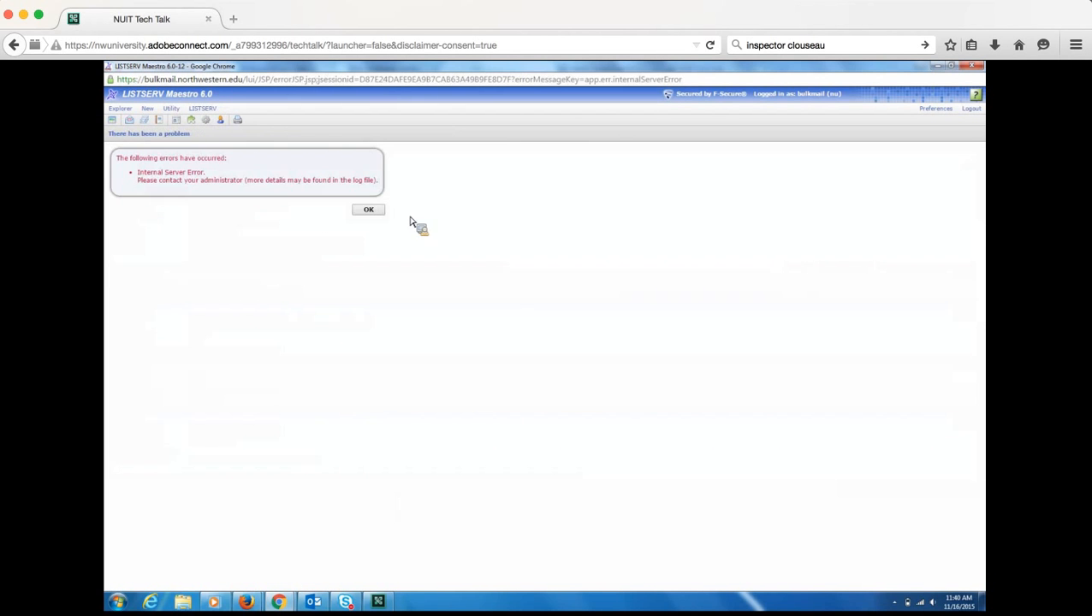
pyautogui.click(380, 211)
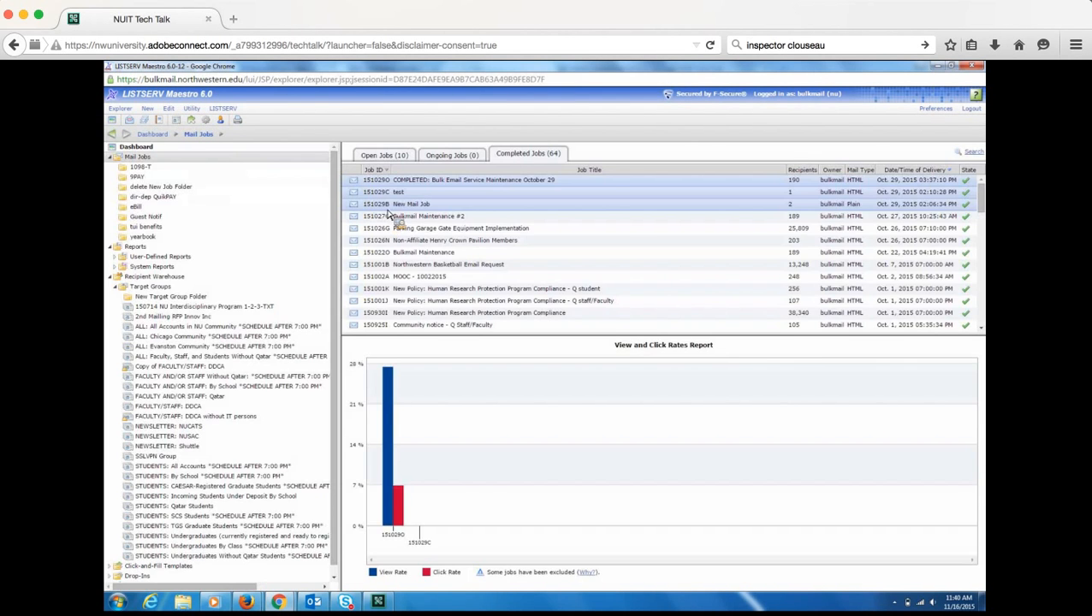
# - Edit team collaboration for all selected jobs, leaving the first member's report permission on Keep, and save
pyautogui.rightClick(443, 210)
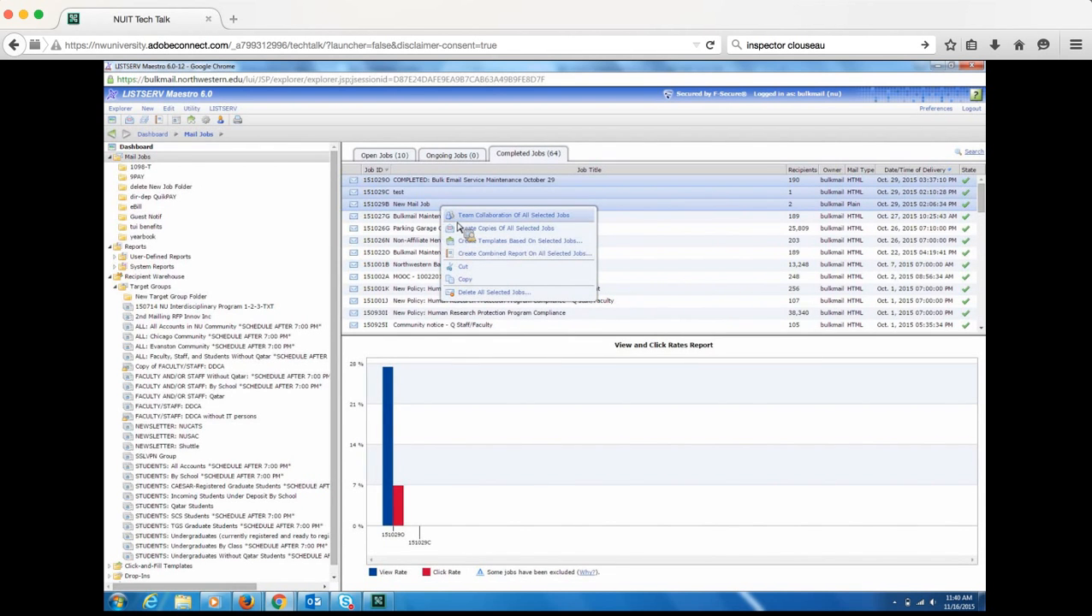
pyautogui.click(458, 220)
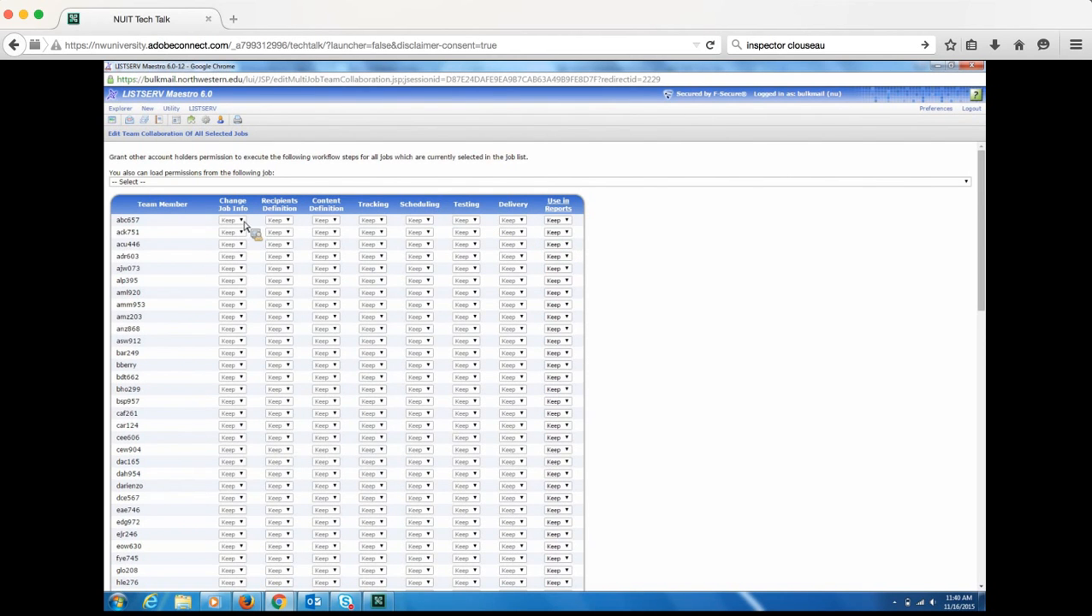
pyautogui.click(567, 221)
pyautogui.click(644, 254)
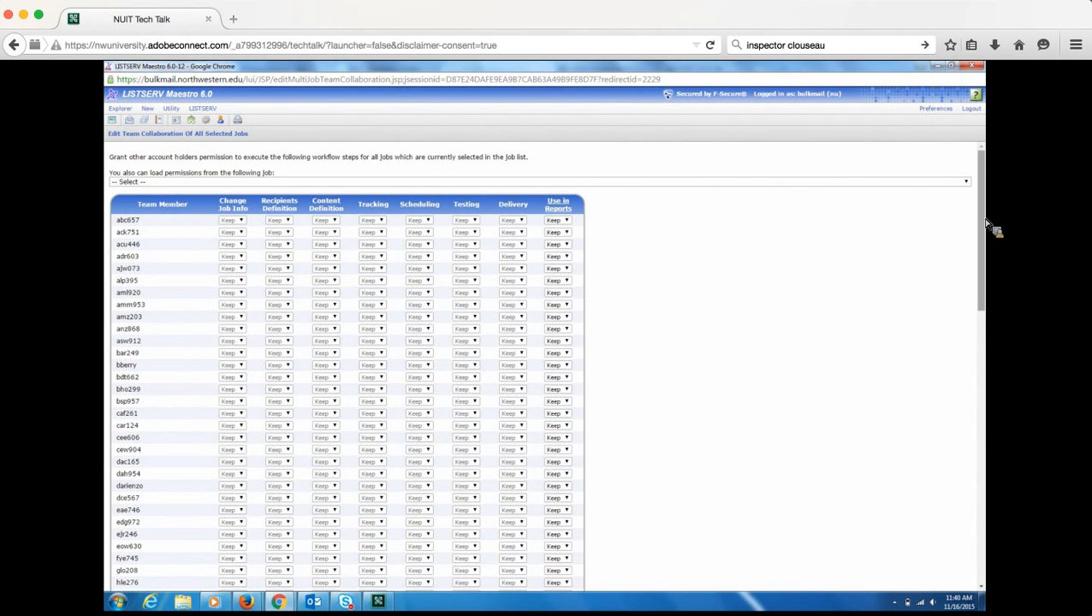
pyautogui.moveTo(983, 381); pyautogui.dragTo(994, 518)
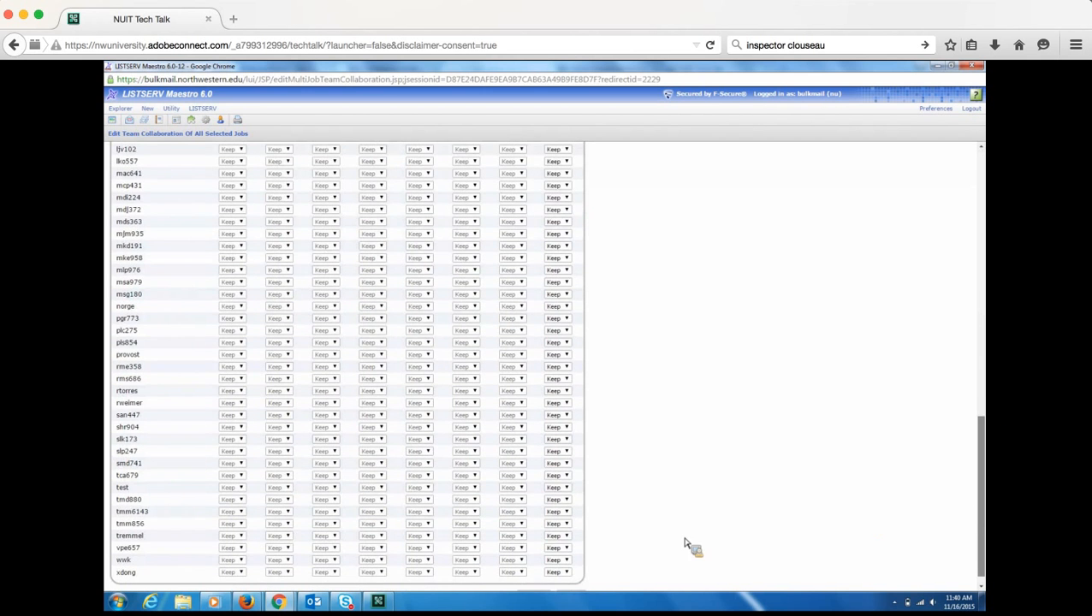
pyautogui.click(587, 589)
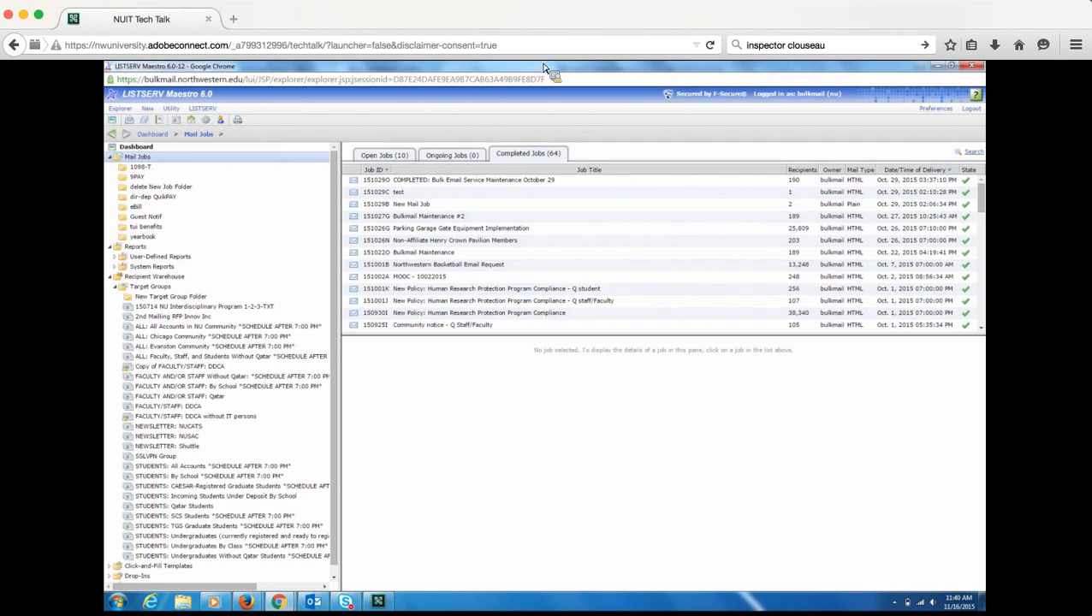
# - Close the Mail Jobs popup, return to the logged-in Firefox Maestro window, and follow the lsoft.com tech tip link
pyautogui.click(938, 66)
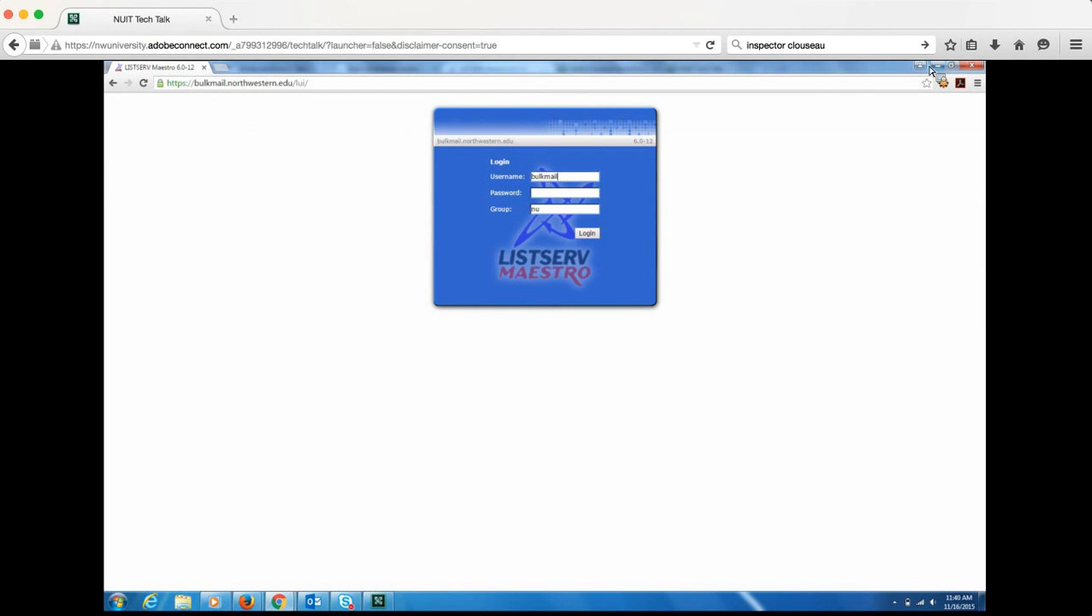
pyautogui.moveTo(245, 602)
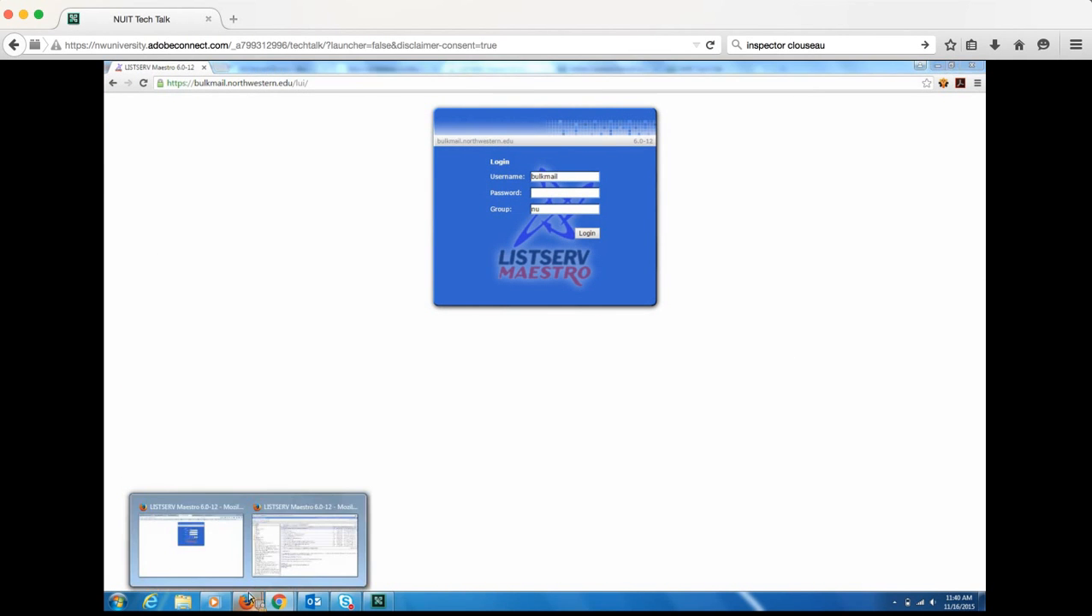
pyautogui.click(216, 542)
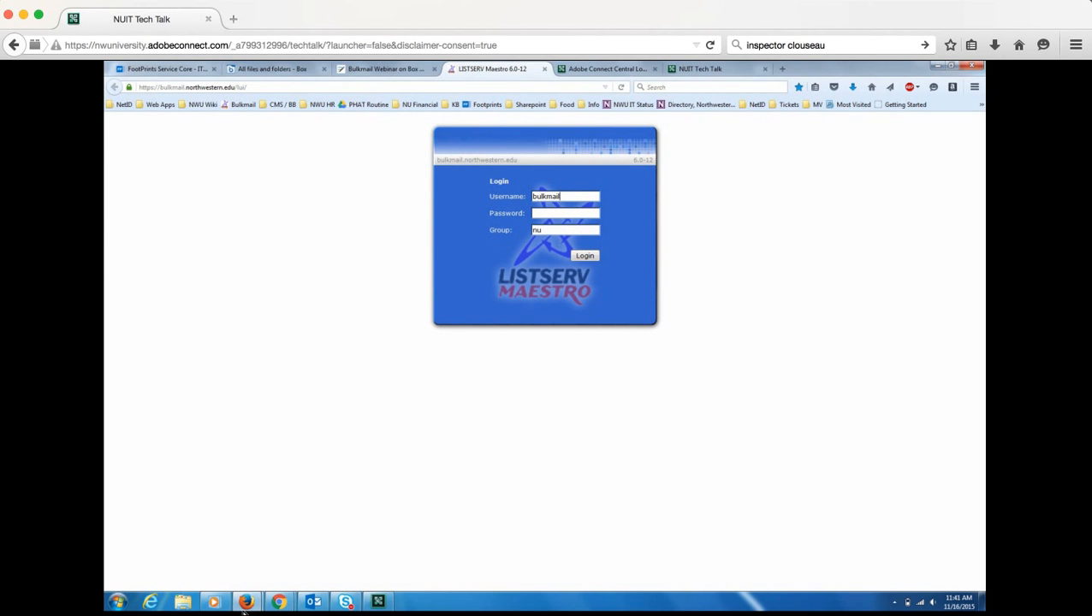
pyautogui.moveTo(246, 602)
pyautogui.click(314, 551)
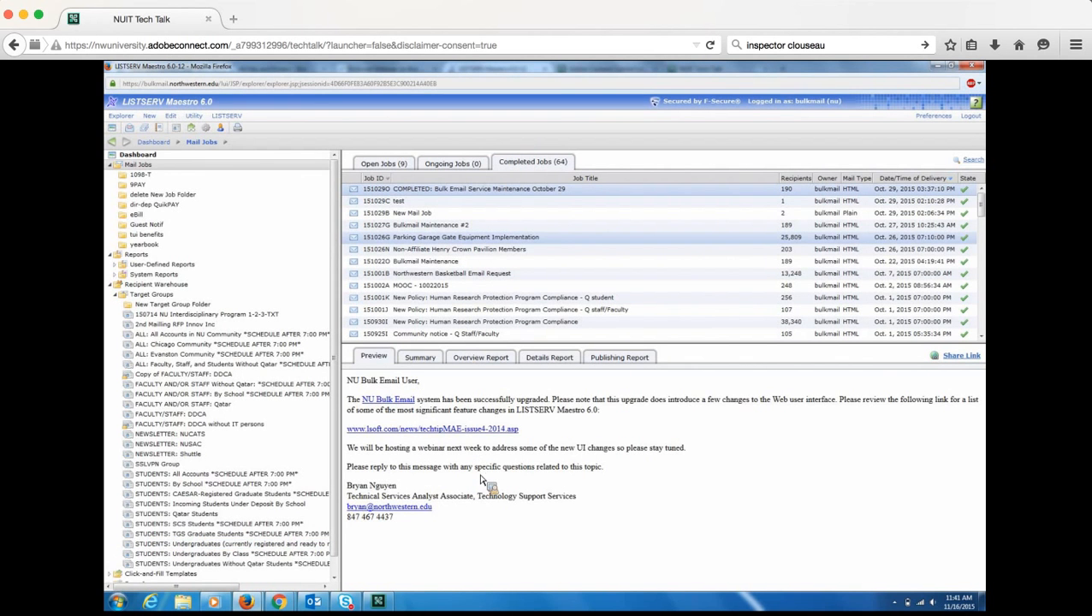
pyautogui.click(478, 430)
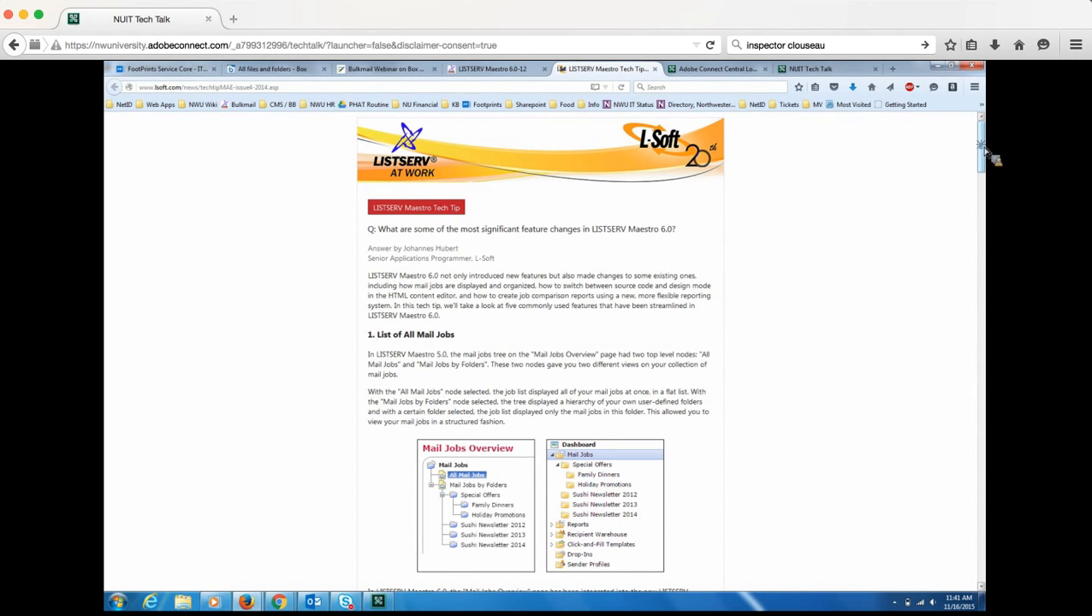
pyautogui.moveTo(982, 163); pyautogui.dragTo(978, 224)
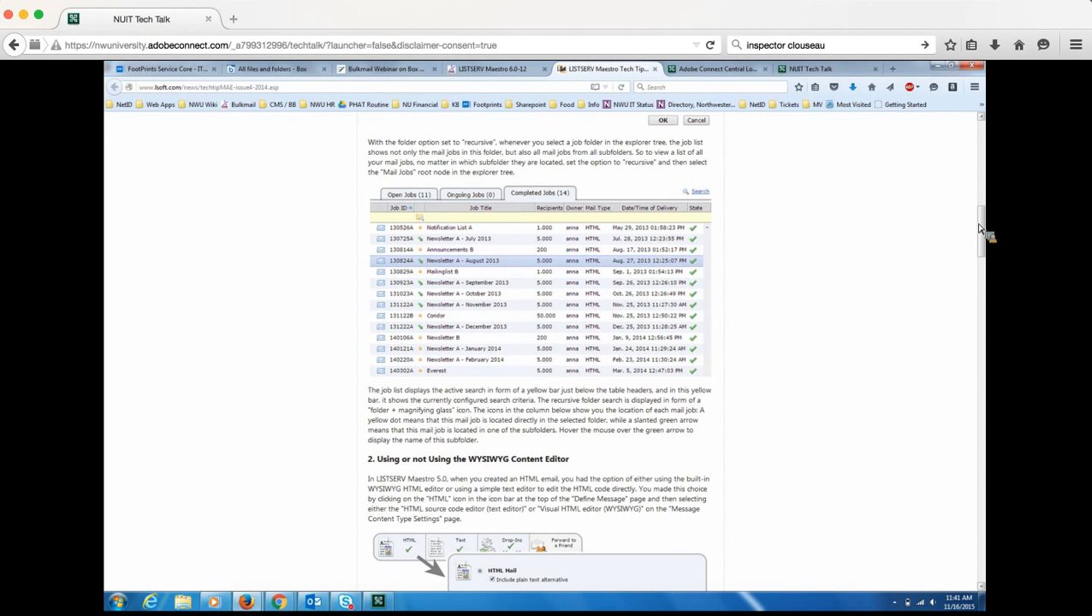
pyautogui.moveTo(981, 228); pyautogui.dragTo(983, 277)
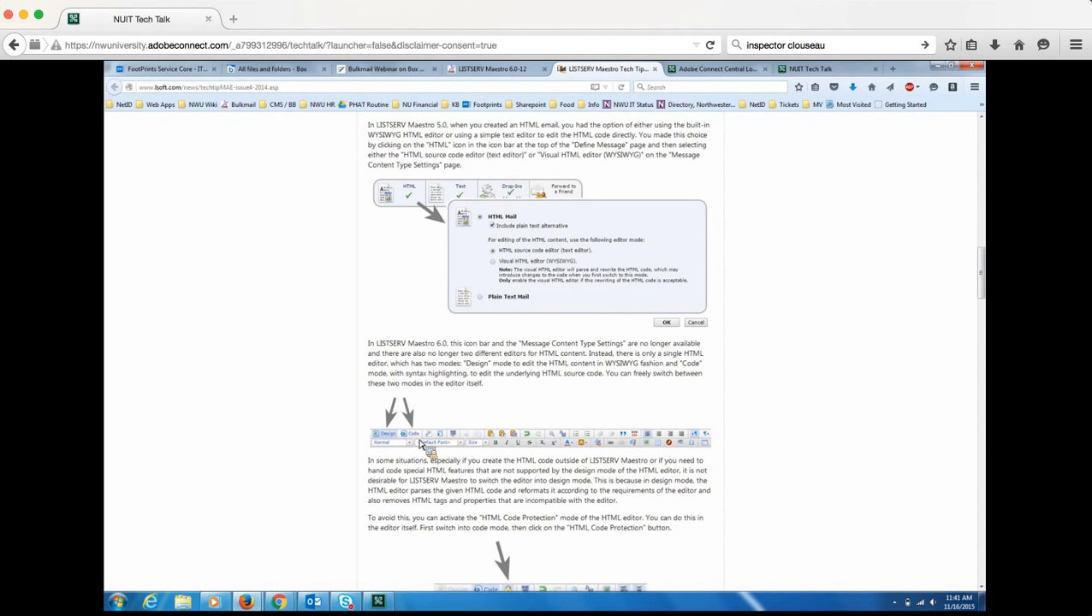
pyautogui.moveTo(985, 272); pyautogui.dragTo(975, 440)
pyautogui.moveTo(969, 524)
pyautogui.mouseDown()
pyautogui.moveTo(969, 557)
pyautogui.moveTo(970, 539)
pyautogui.mouseUp()
pyautogui.moveTo(986, 216); pyautogui.dragTo(973, 157)
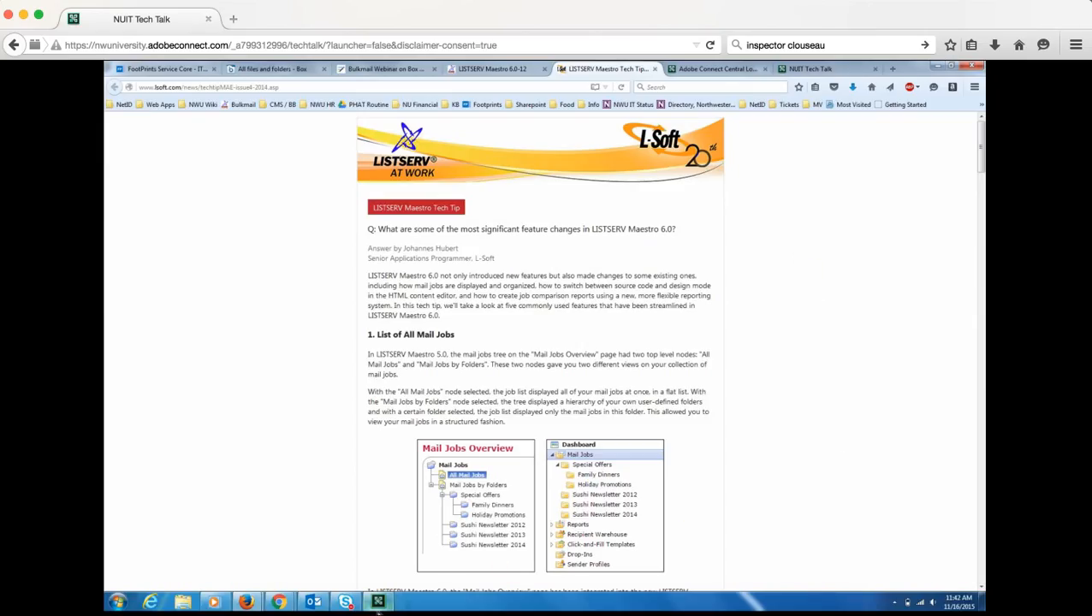
pyautogui.click(379, 602)
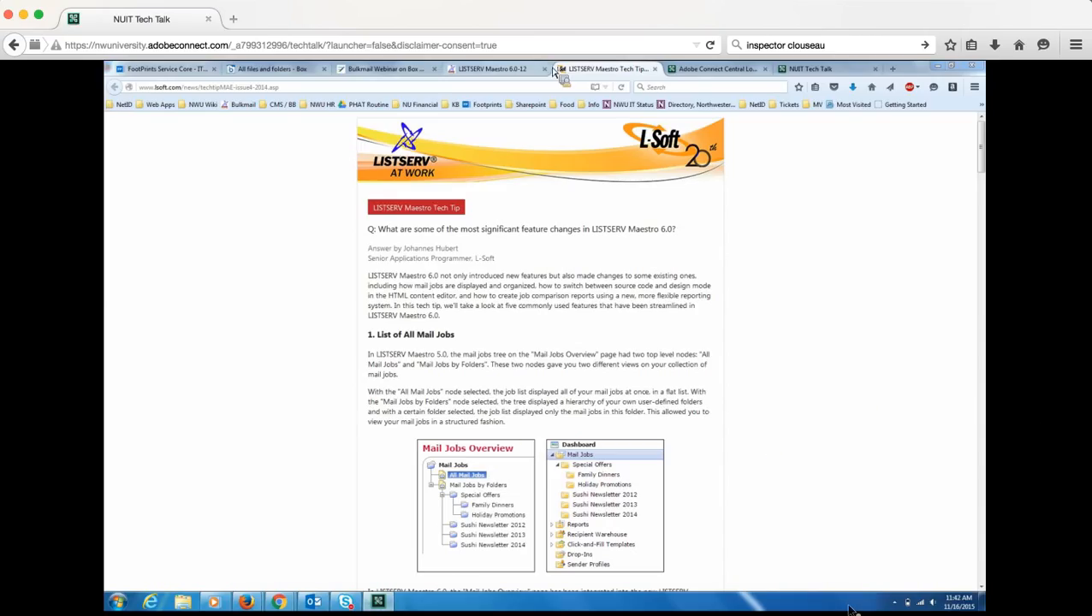
# - Look through the NUIT Tech Talk and Adobe Connect Central tabs, then show Chrome's Maestro login page
pyautogui.click(826, 68)
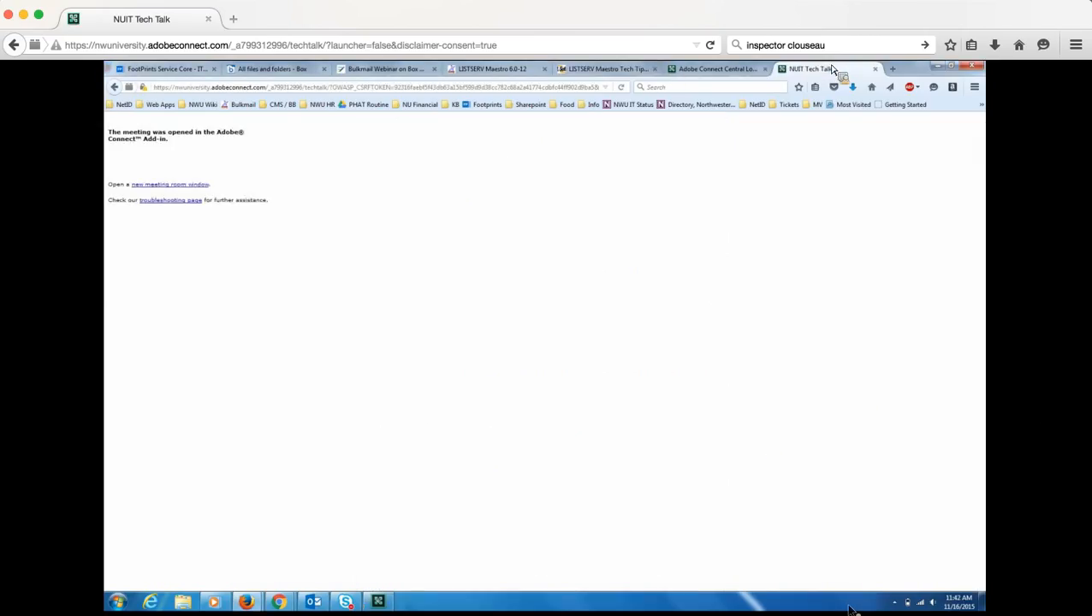
pyautogui.click(717, 69)
pyautogui.click(281, 604)
pyautogui.click(333, 537)
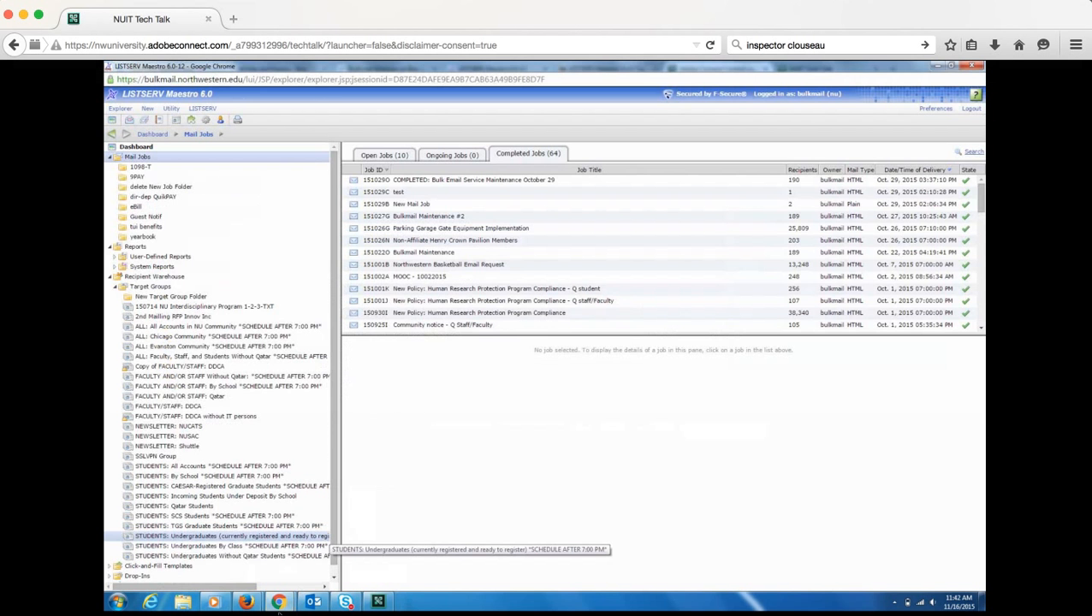
pyautogui.click(228, 578)
pyautogui.click(769, 0)
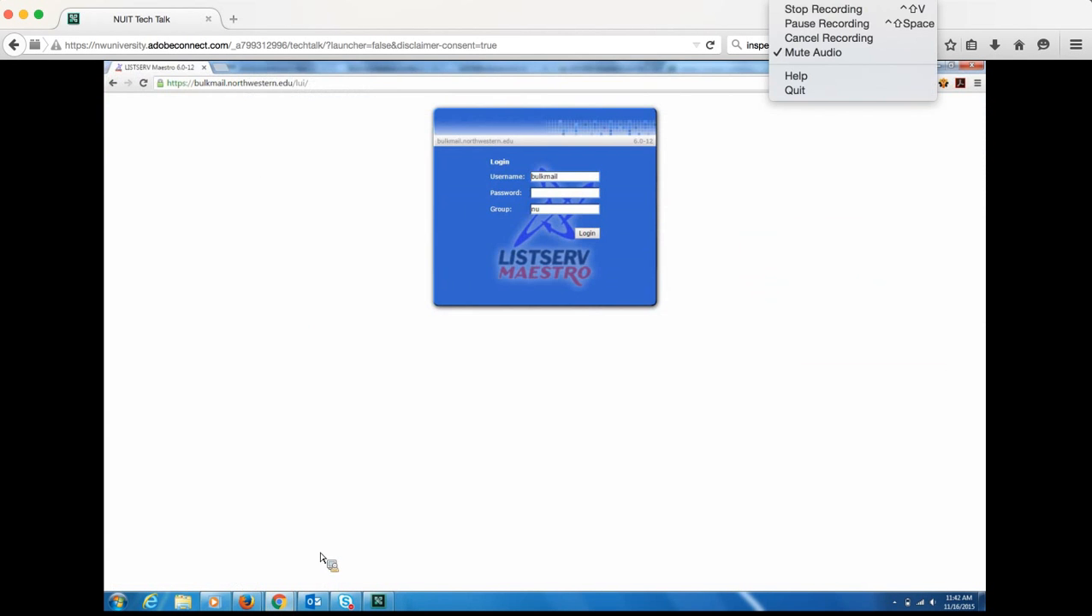